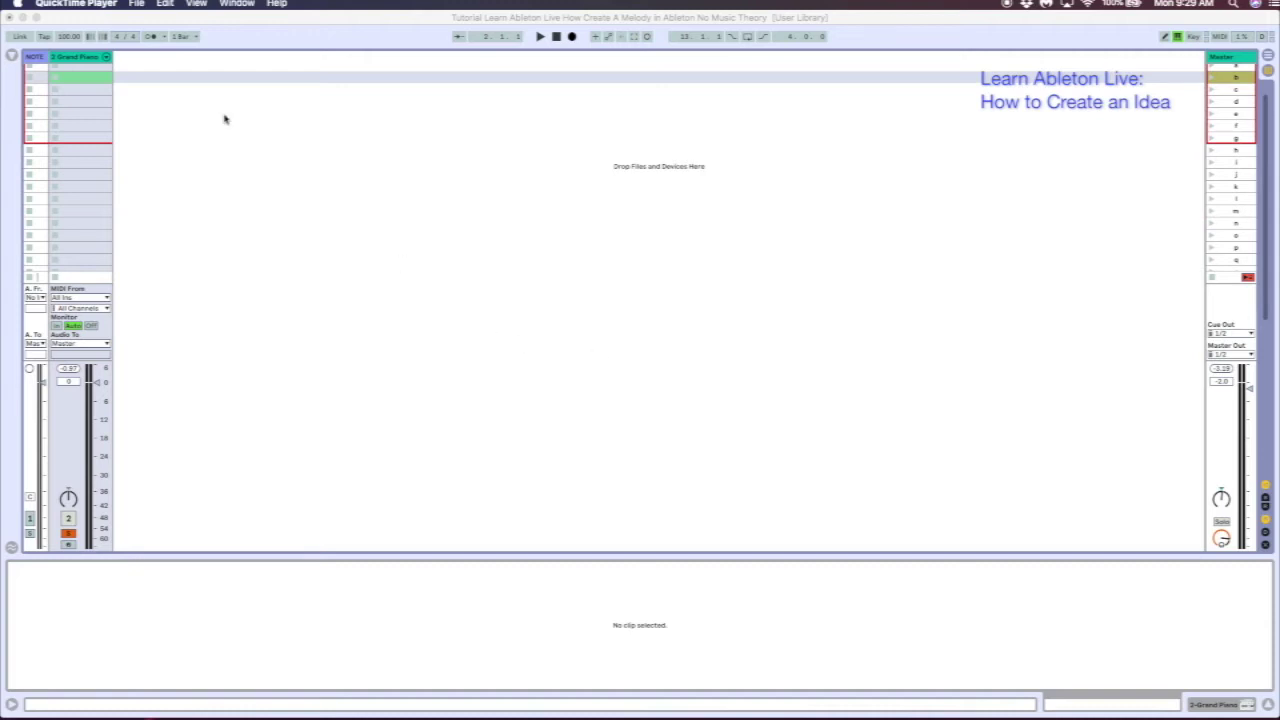
# Arm the Grand Piano track for recording and turn off its solo.
pyautogui.click(90, 59)
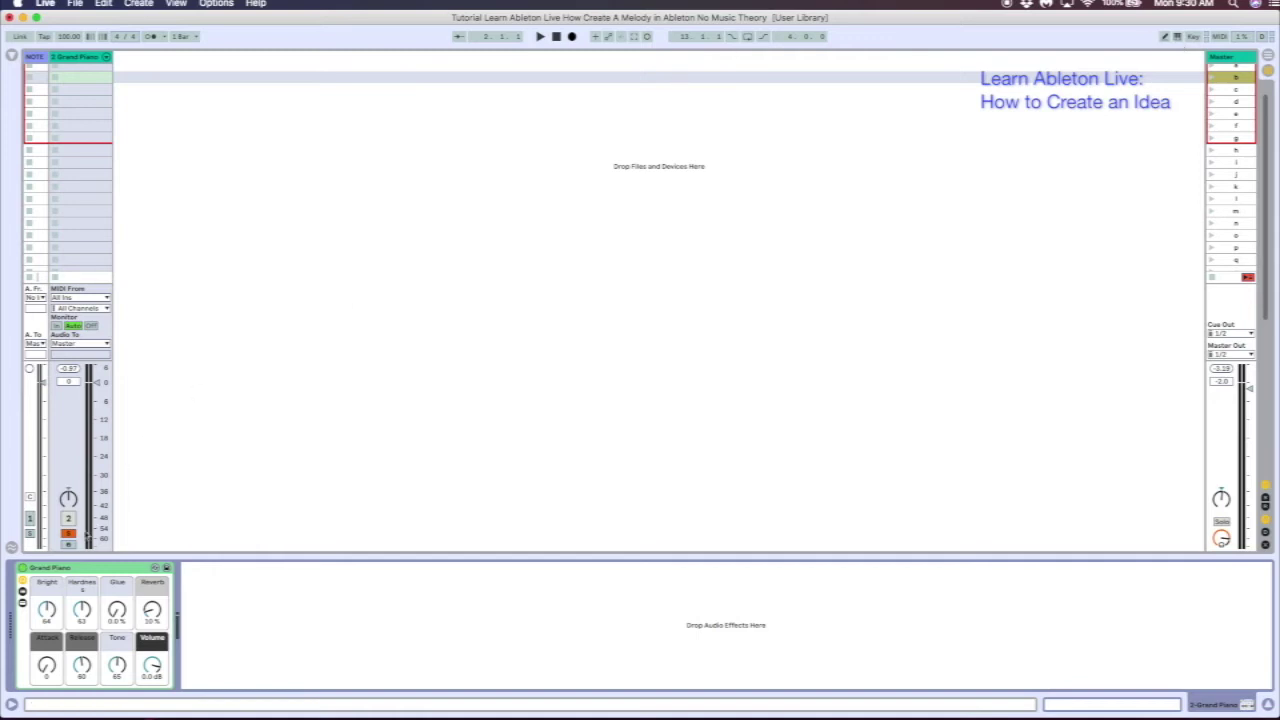
pyautogui.click(69, 544)
pyautogui.click(68, 533)
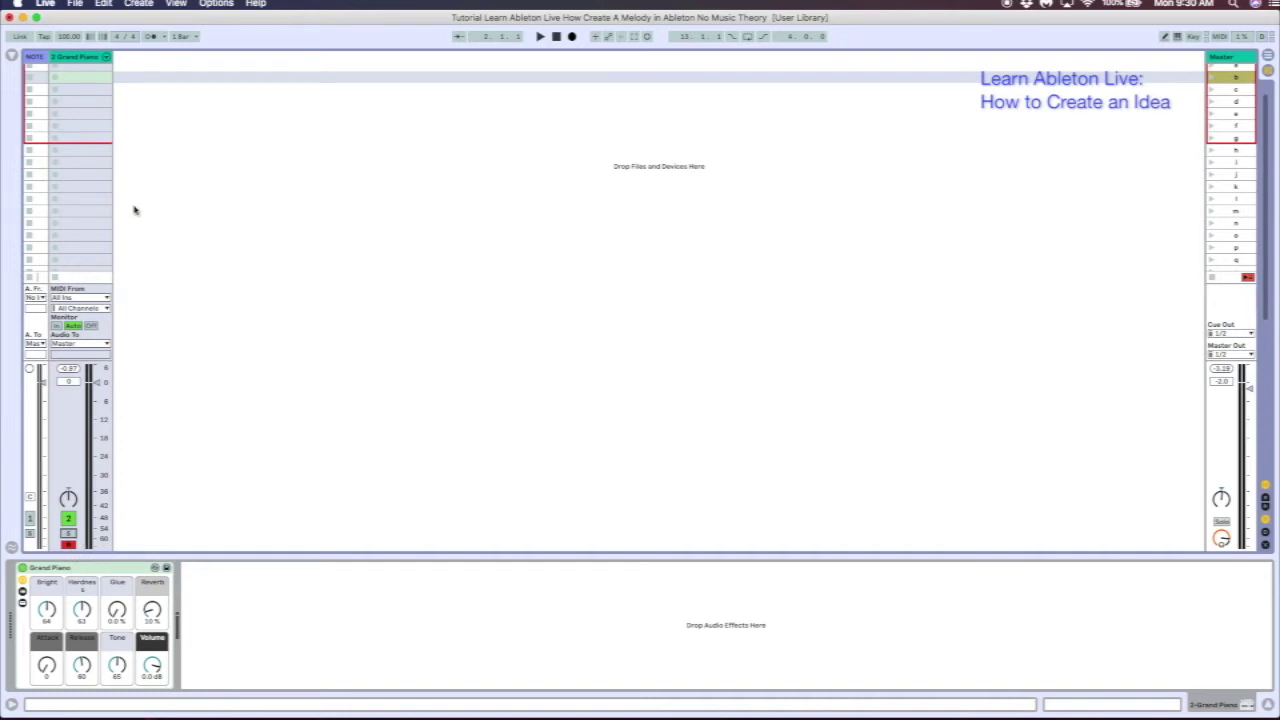
pyautogui.scroll(1, 93, 104)
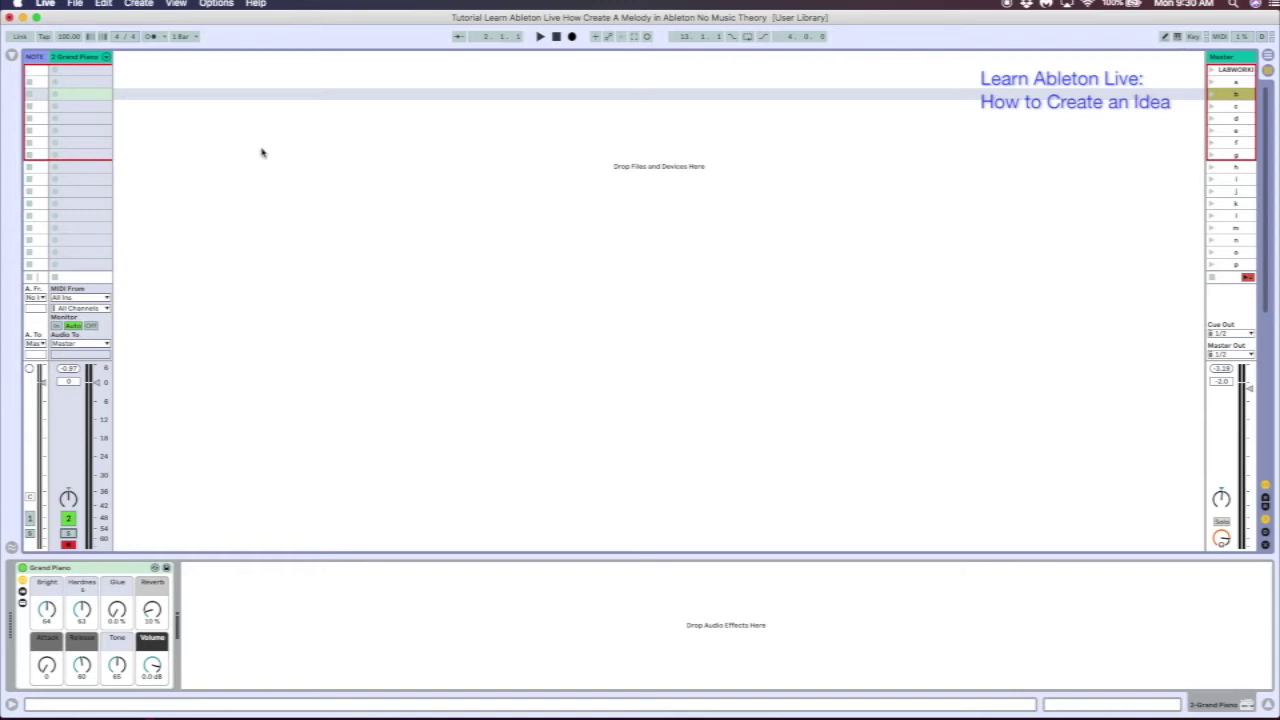
# Enable the computer MIDI keyboard and play a test note on the Grand Piano track.
pyautogui.click(1177, 36)
pyautogui.press('a')
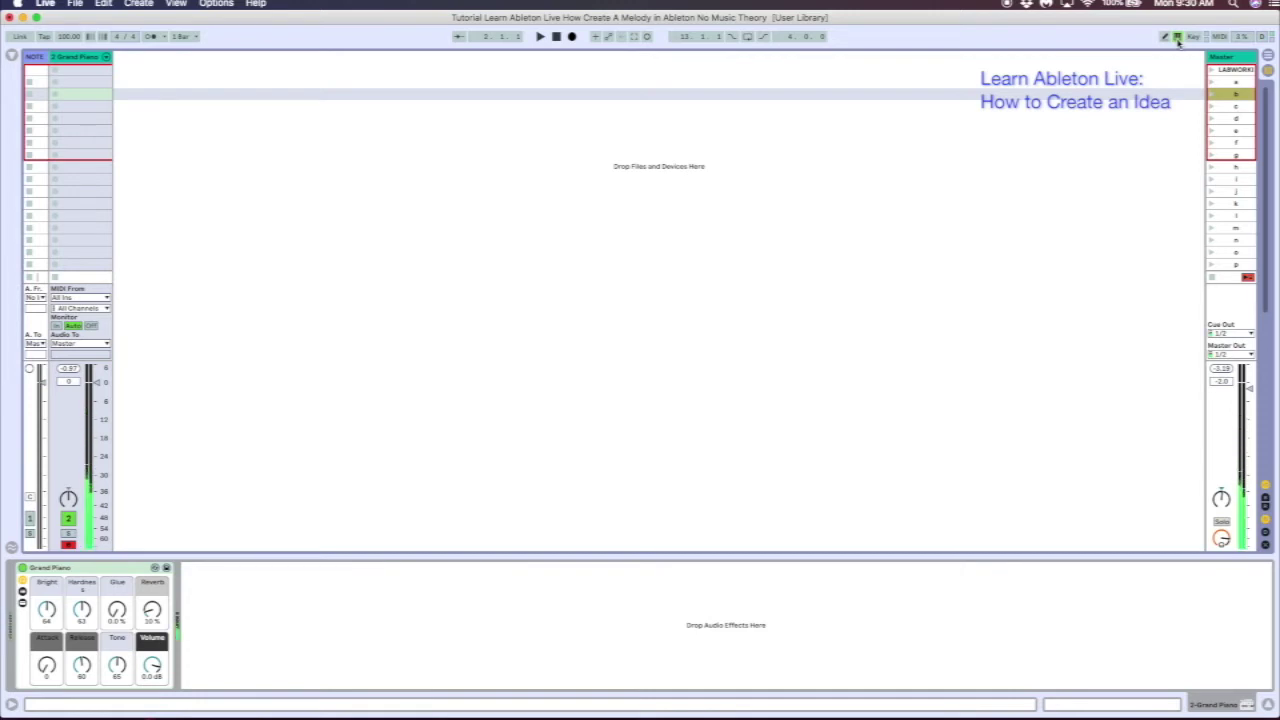
pyautogui.press('a')
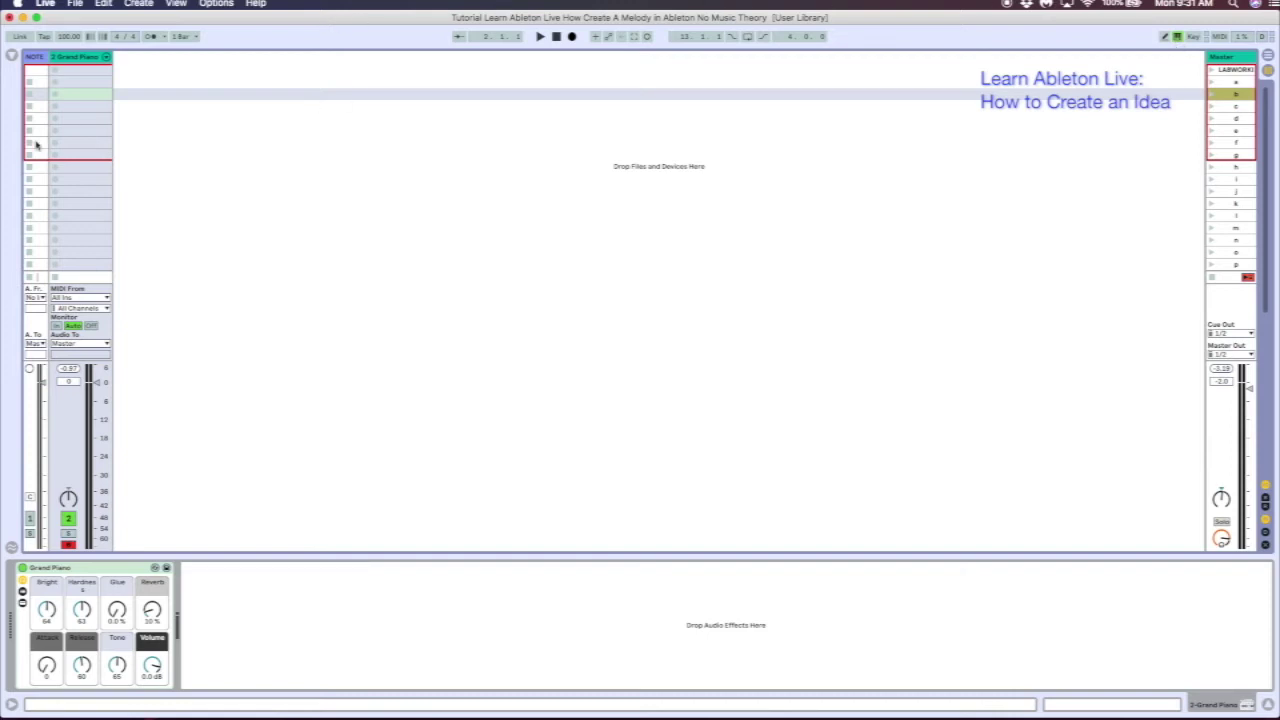
# Set the global launch quantization to None while triggering recording in the Grand Piano slots of scenes b and c.
pyautogui.click(56, 95)
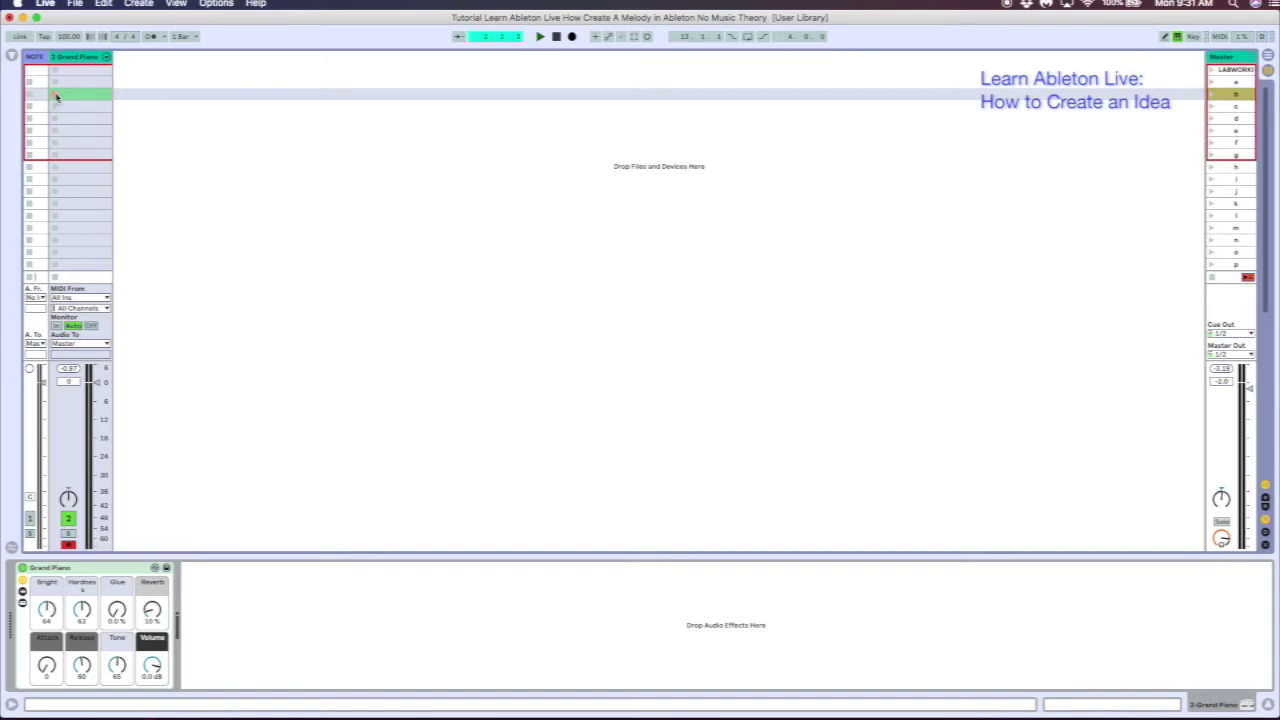
pyautogui.click(183, 37)
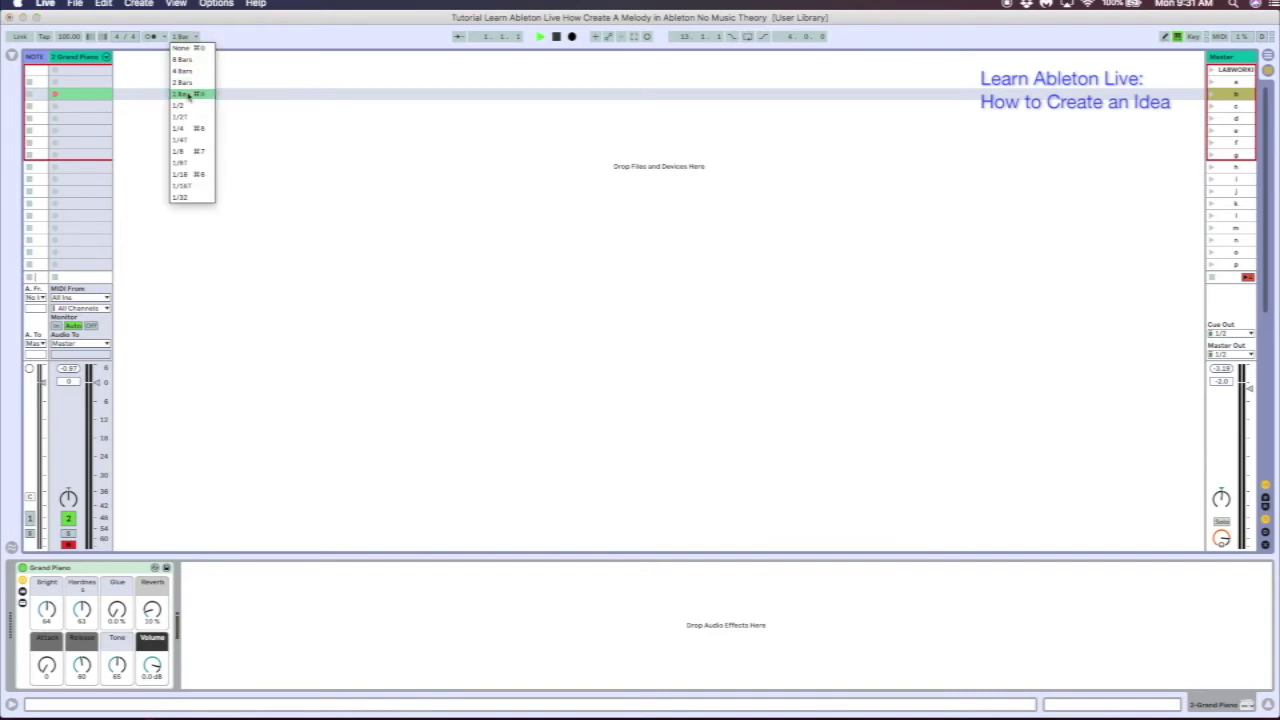
pyautogui.click(190, 48)
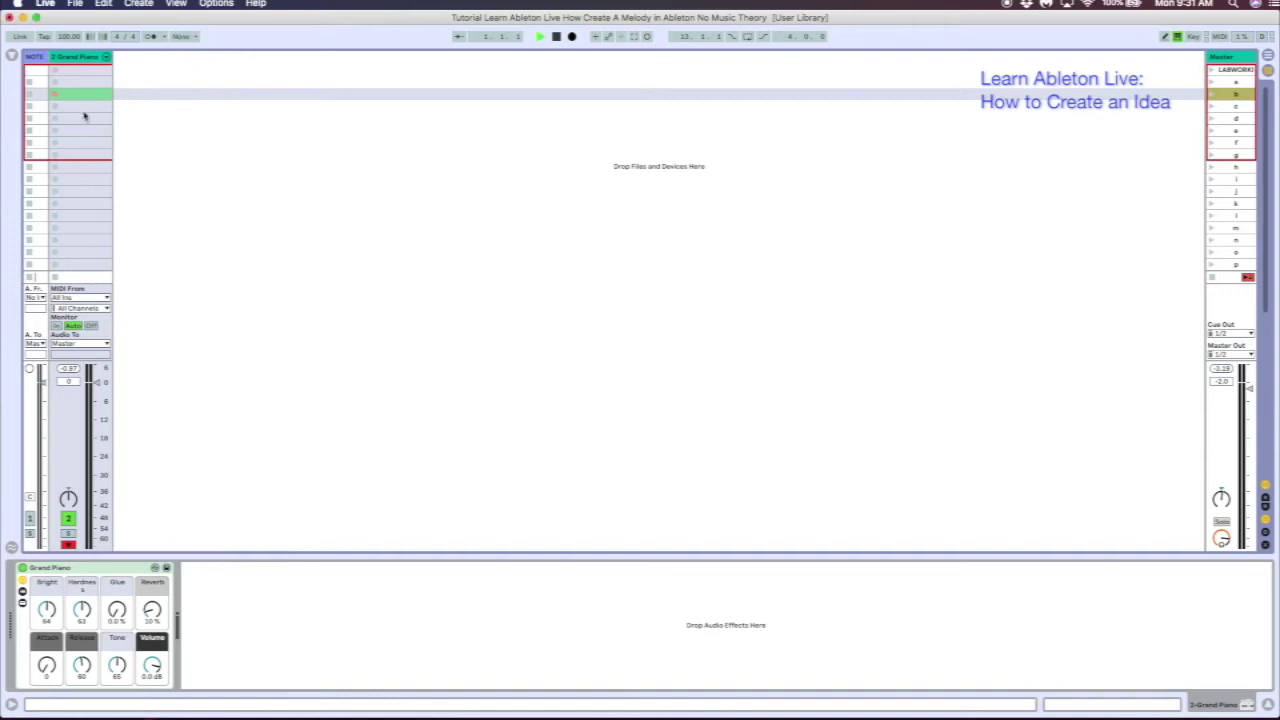
pyautogui.click(56, 106)
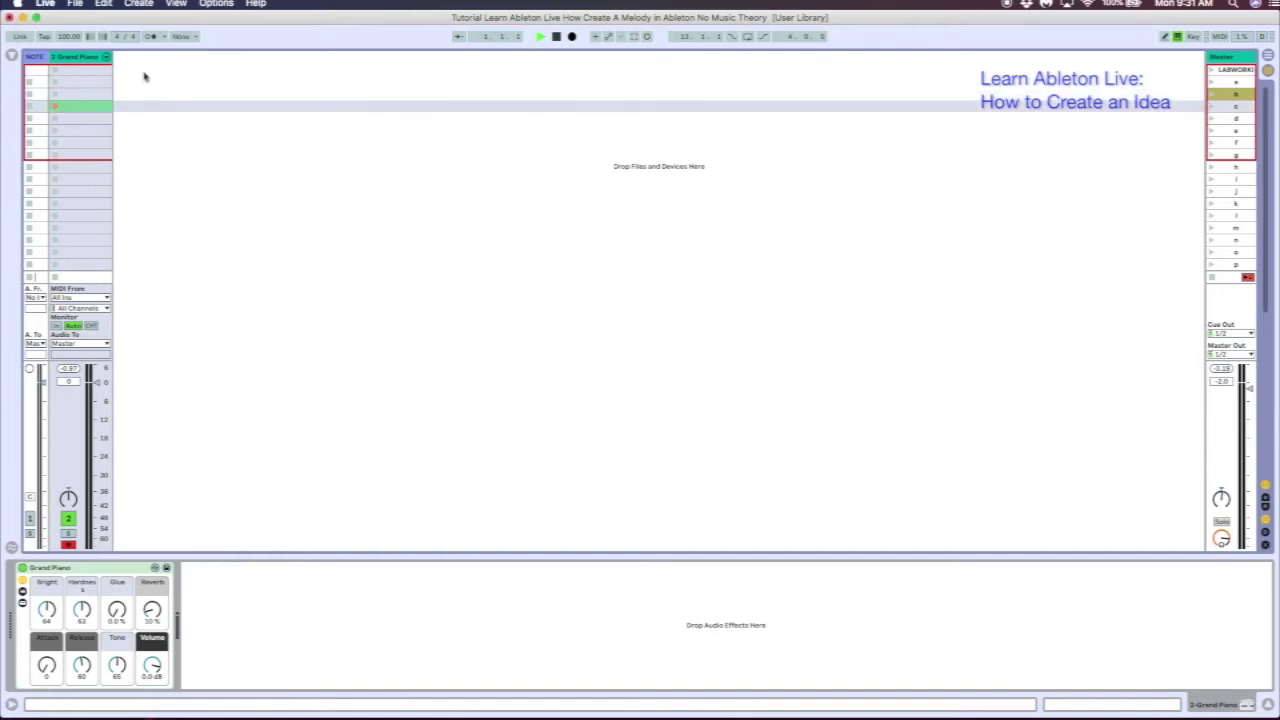
# Set the metronome count-in to None and record a short test clip in the Grand Piano slot of scene d.
pyautogui.click(159, 38)
pyautogui.click(164, 37)
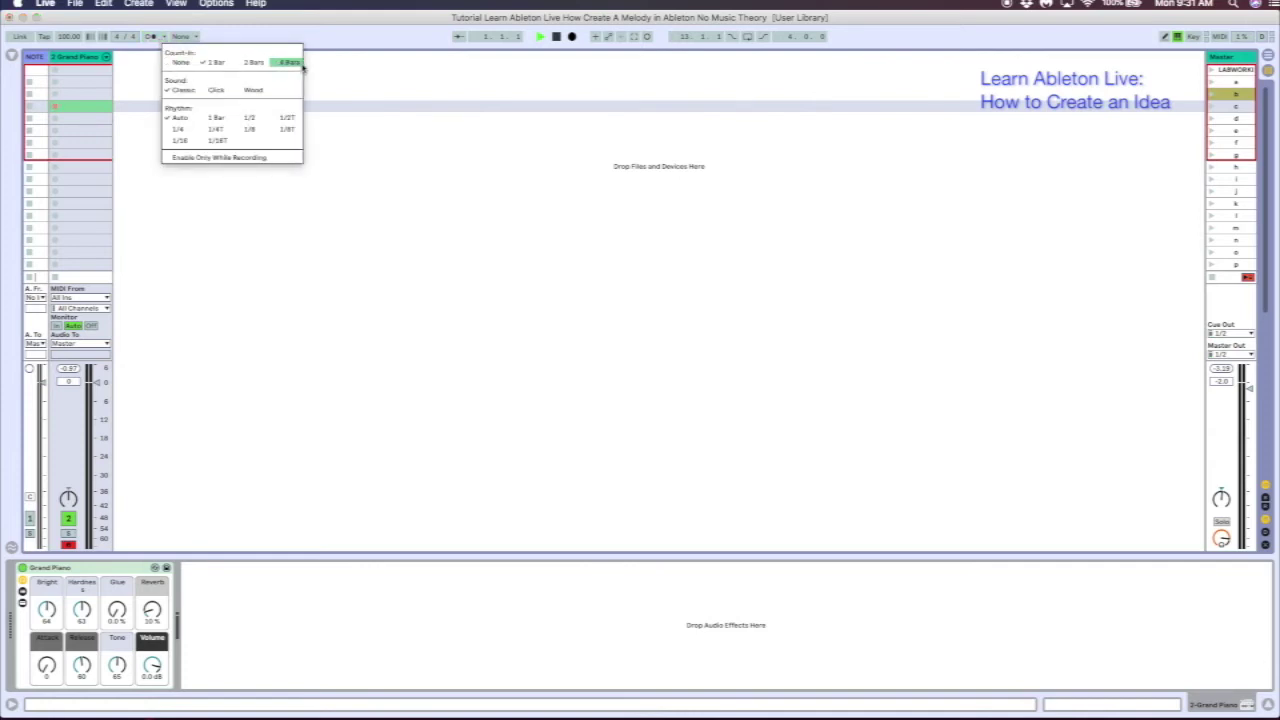
pyautogui.click(180, 62)
pyautogui.click(55, 118)
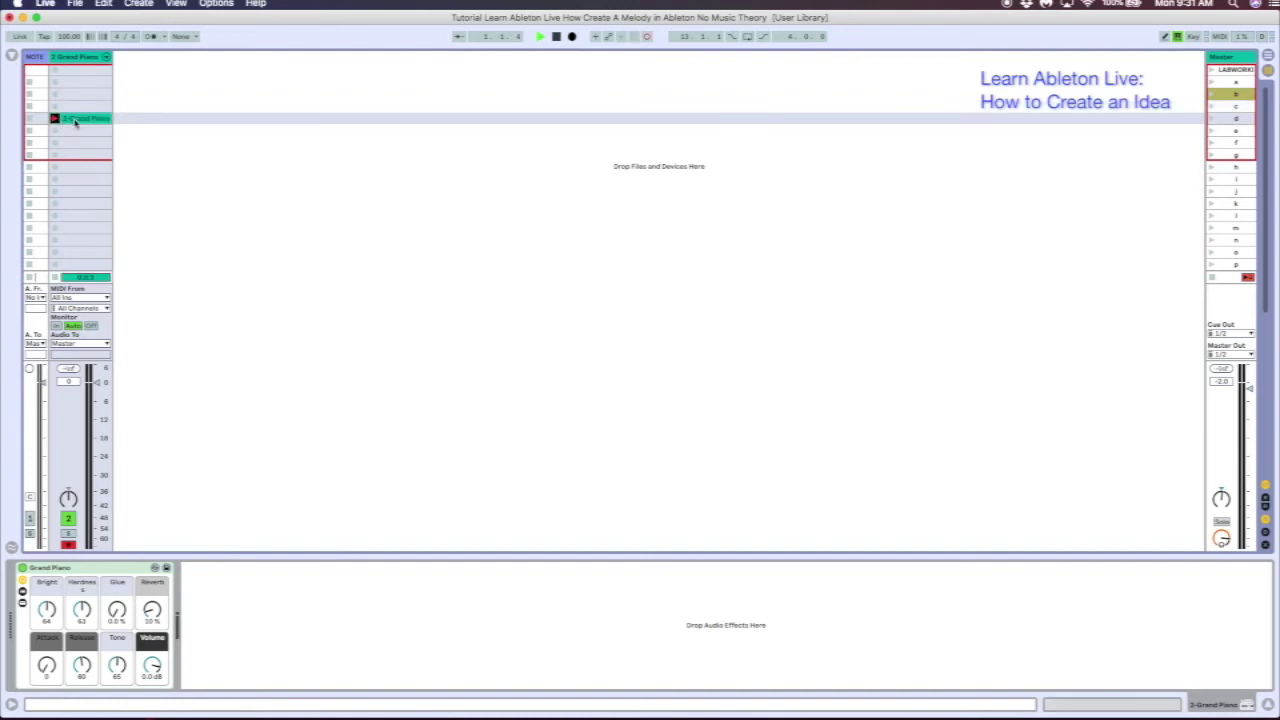
pyautogui.press('space')
# Turn on the metronome with a 1 Bar count-in and the Wood sound.
pyautogui.click(147, 37)
pyautogui.click(165, 37)
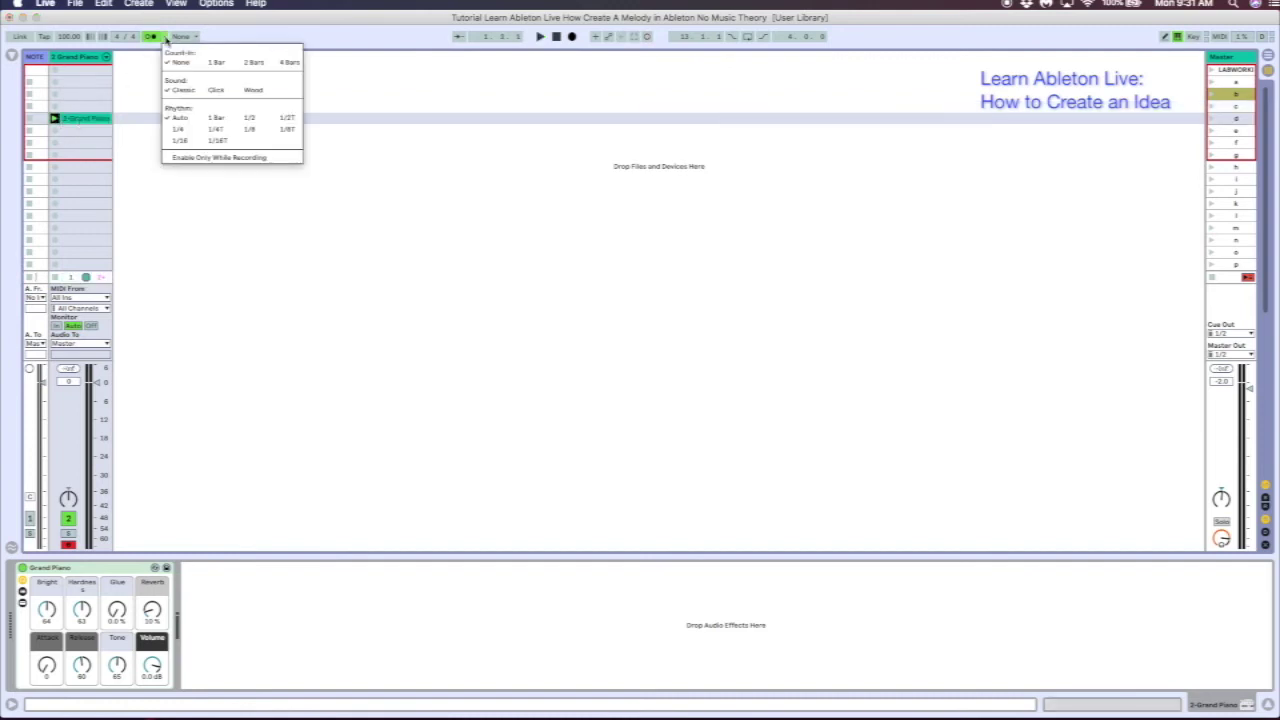
pyautogui.click(250, 63)
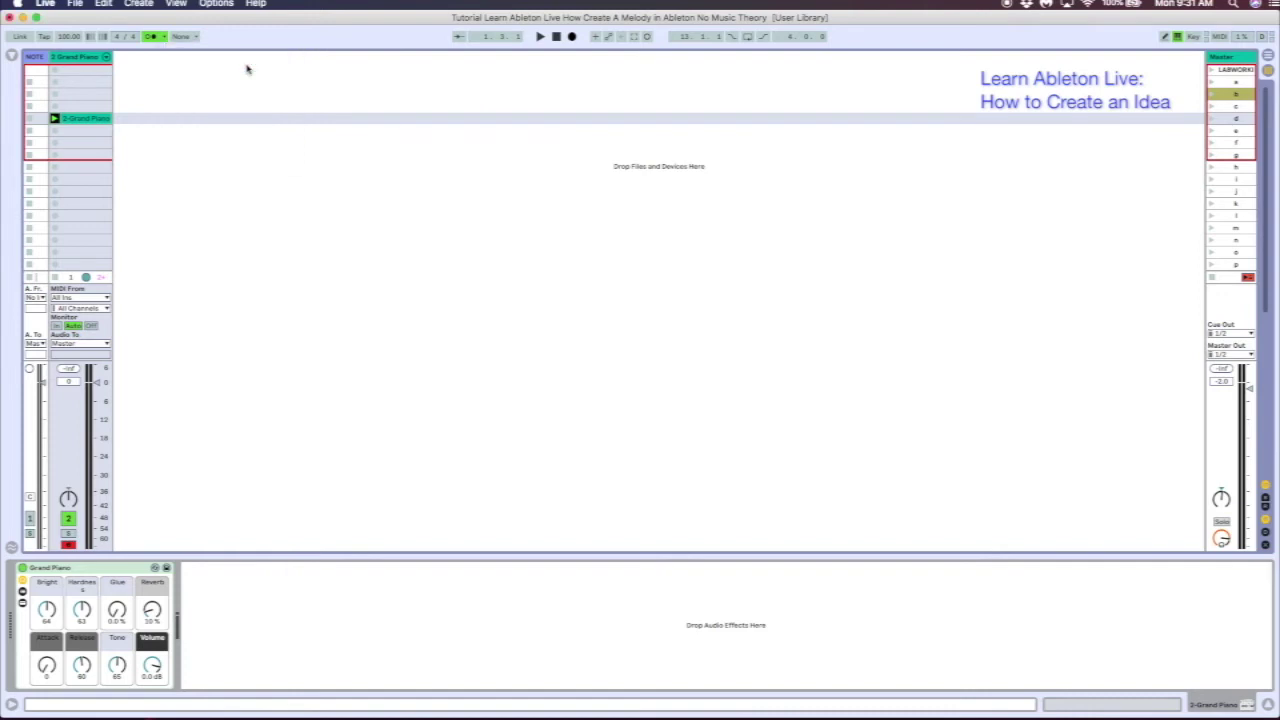
pyautogui.click(165, 37)
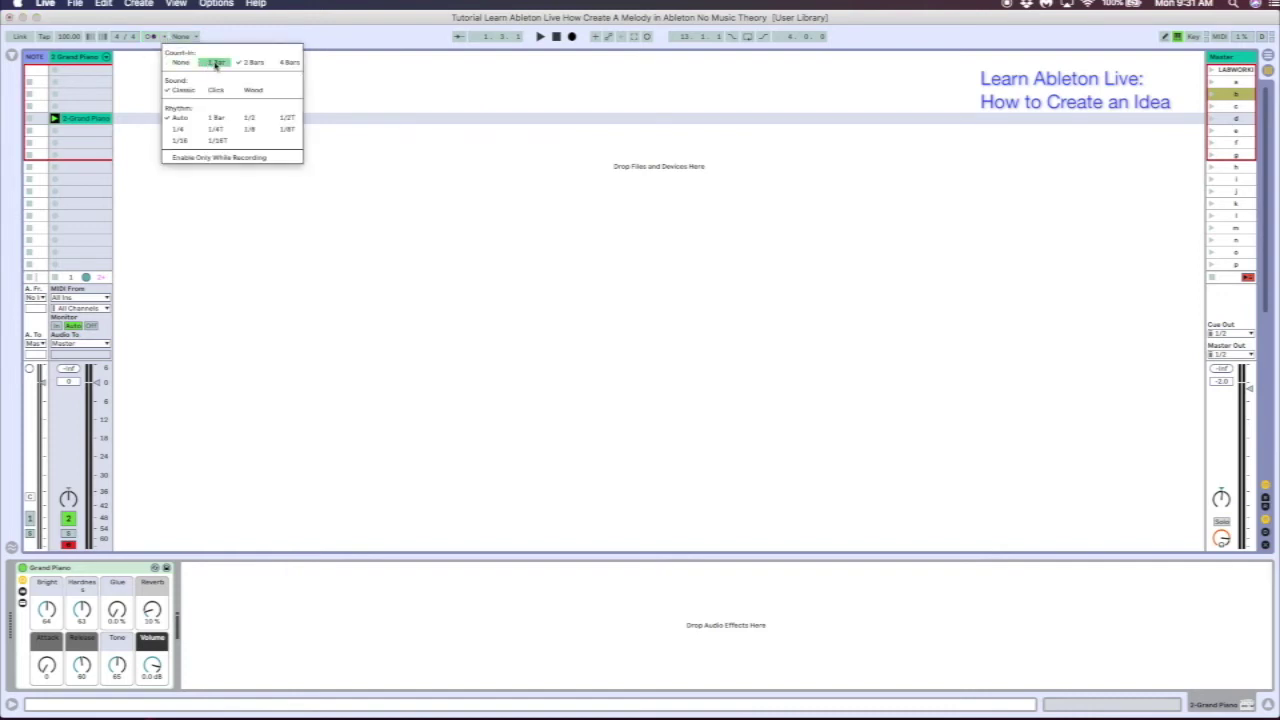
pyautogui.click(215, 63)
pyautogui.click(152, 37)
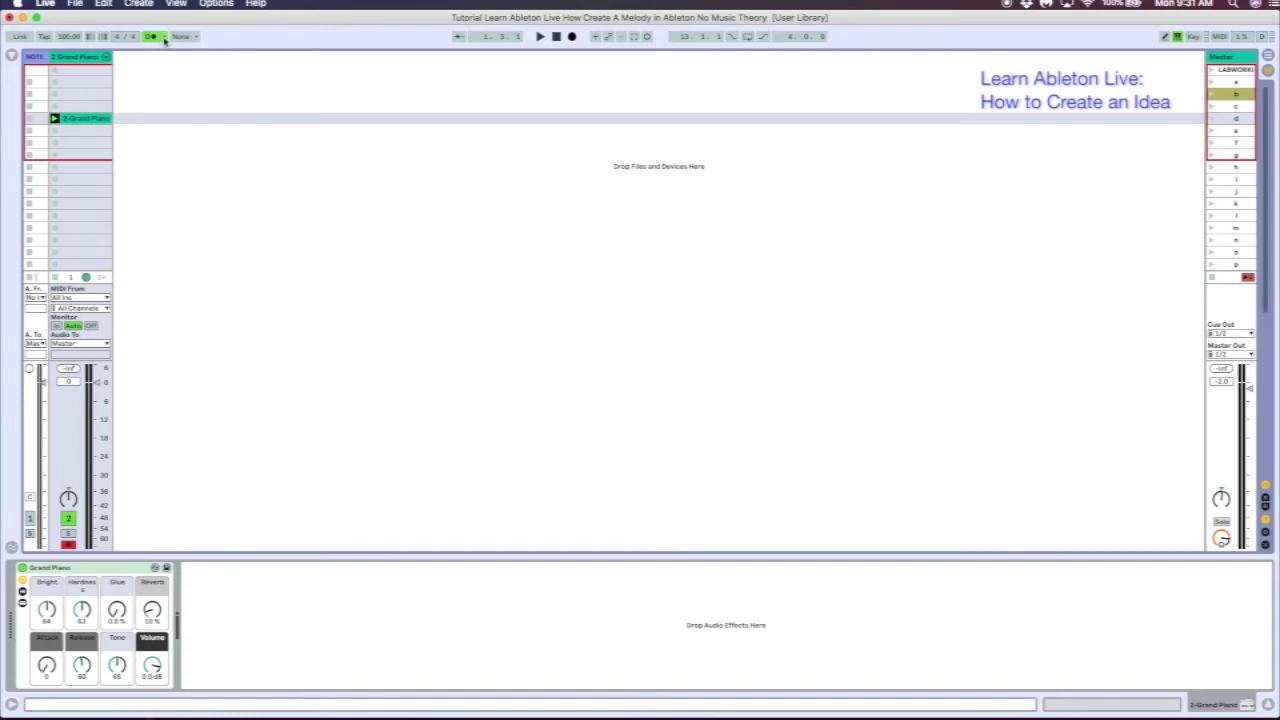
pyautogui.click(165, 37)
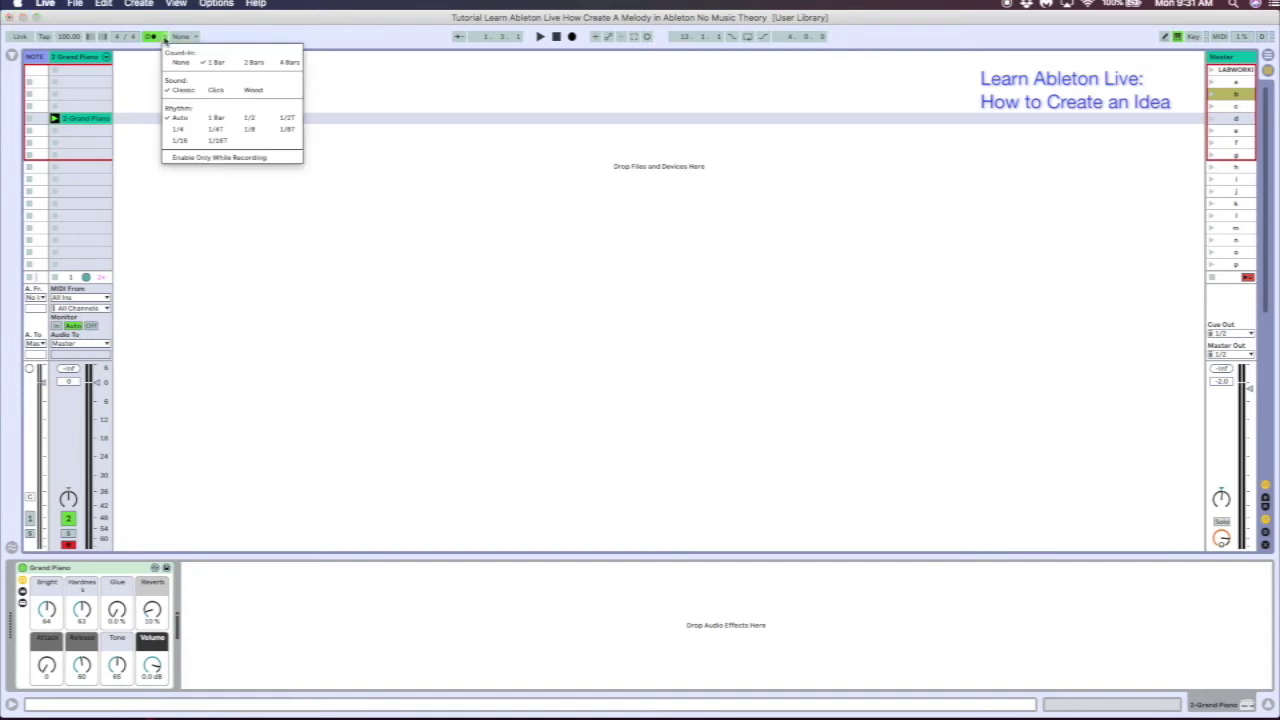
pyautogui.click(256, 91)
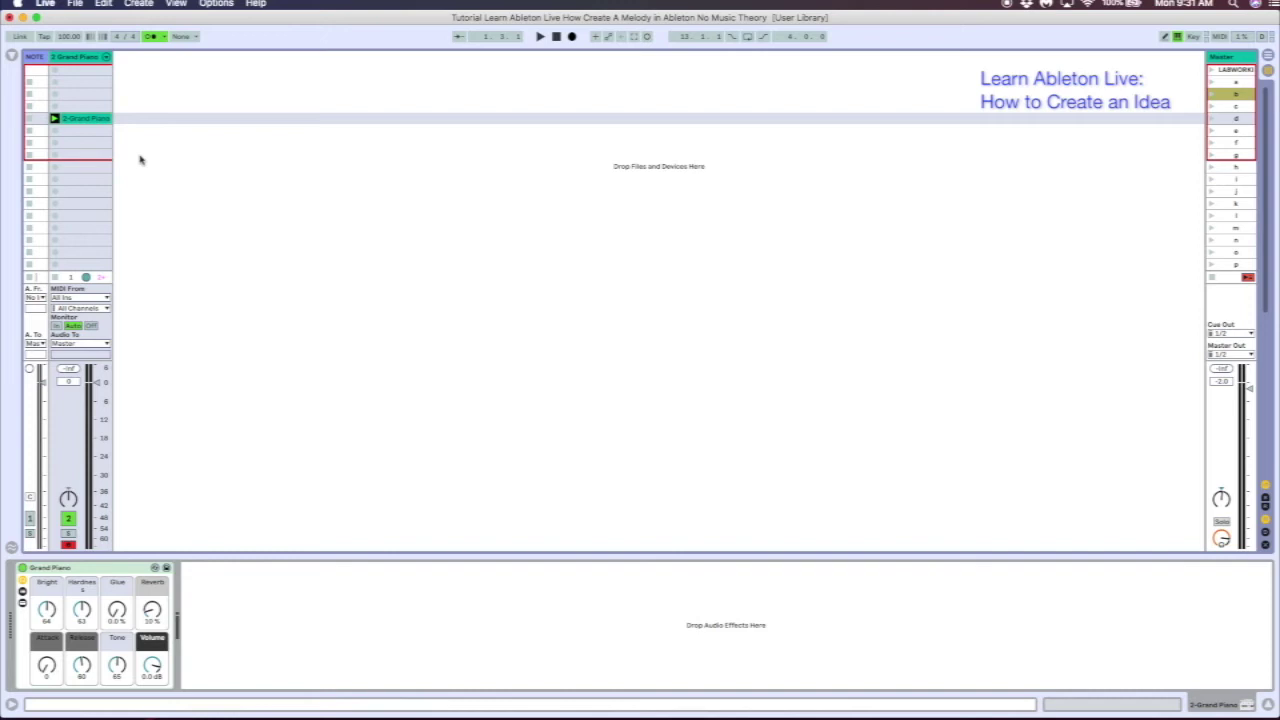
# Delete the test clip in scene d and set the global launch quantization to 1 Bar.
pyautogui.press('Delete')
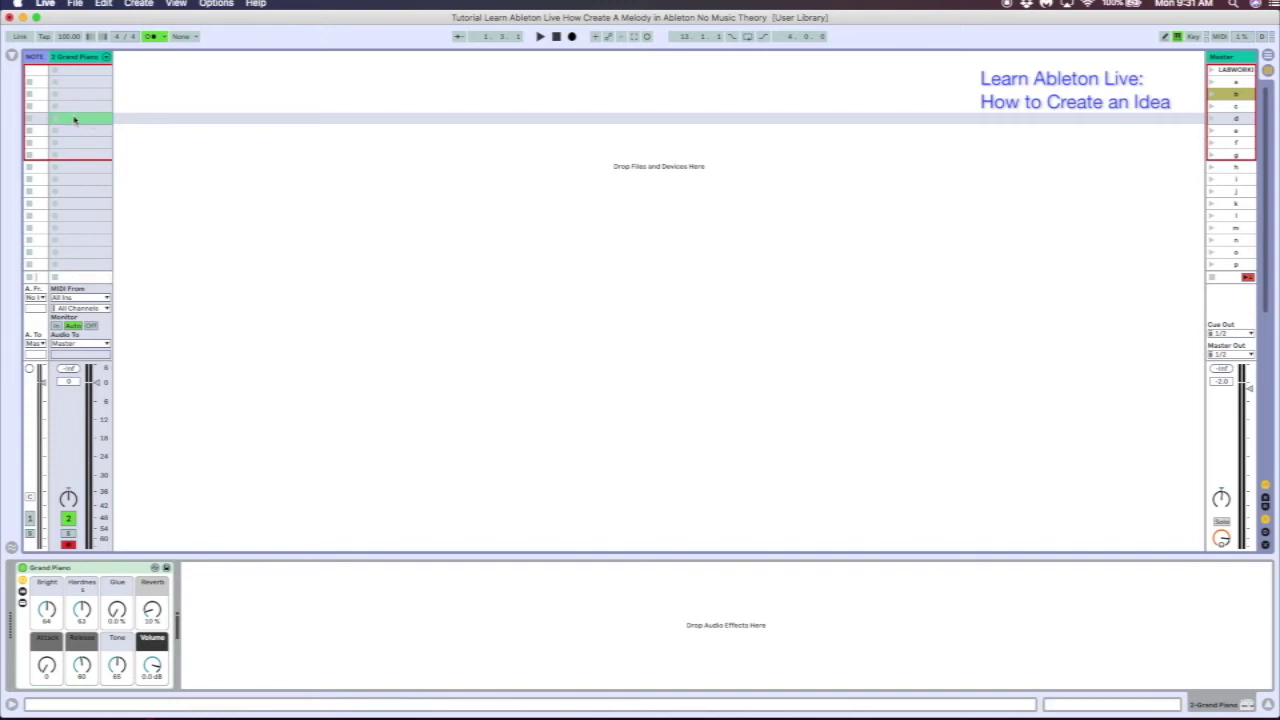
pyautogui.click(180, 36)
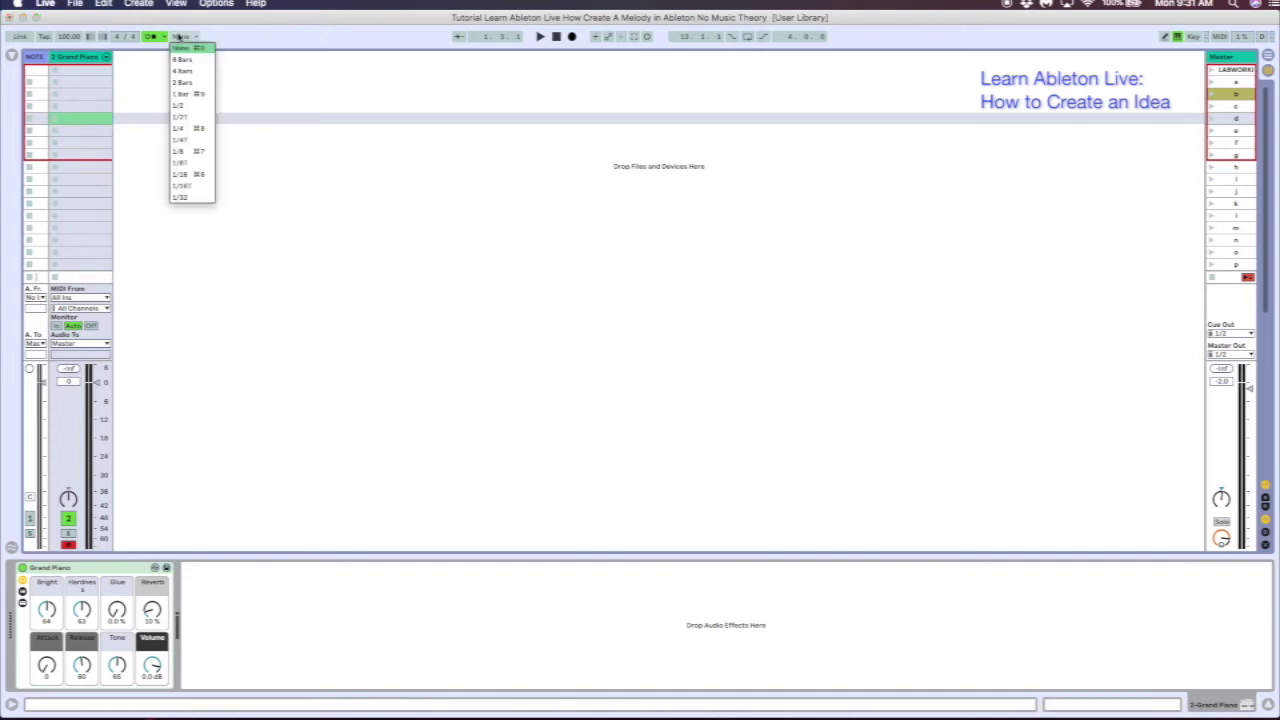
pyautogui.click(188, 94)
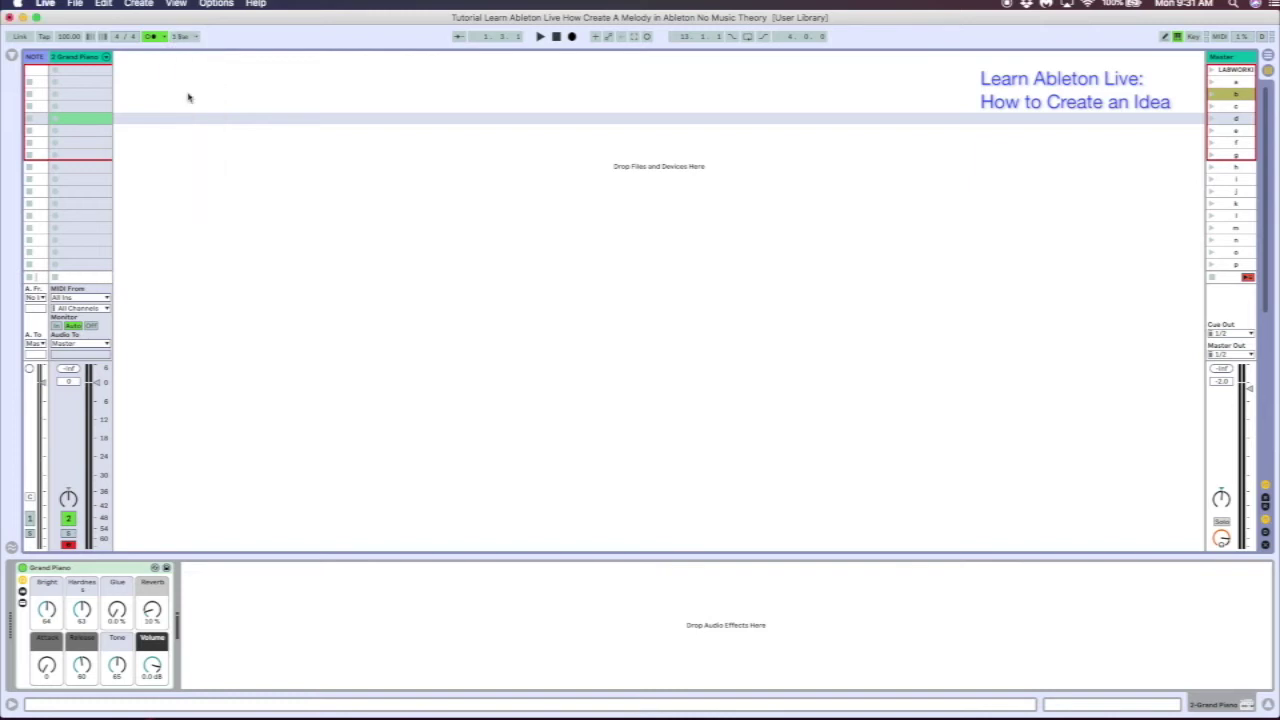
# Review the metronome settings and toggle the metronome off and back on.
pyautogui.click(167, 36)
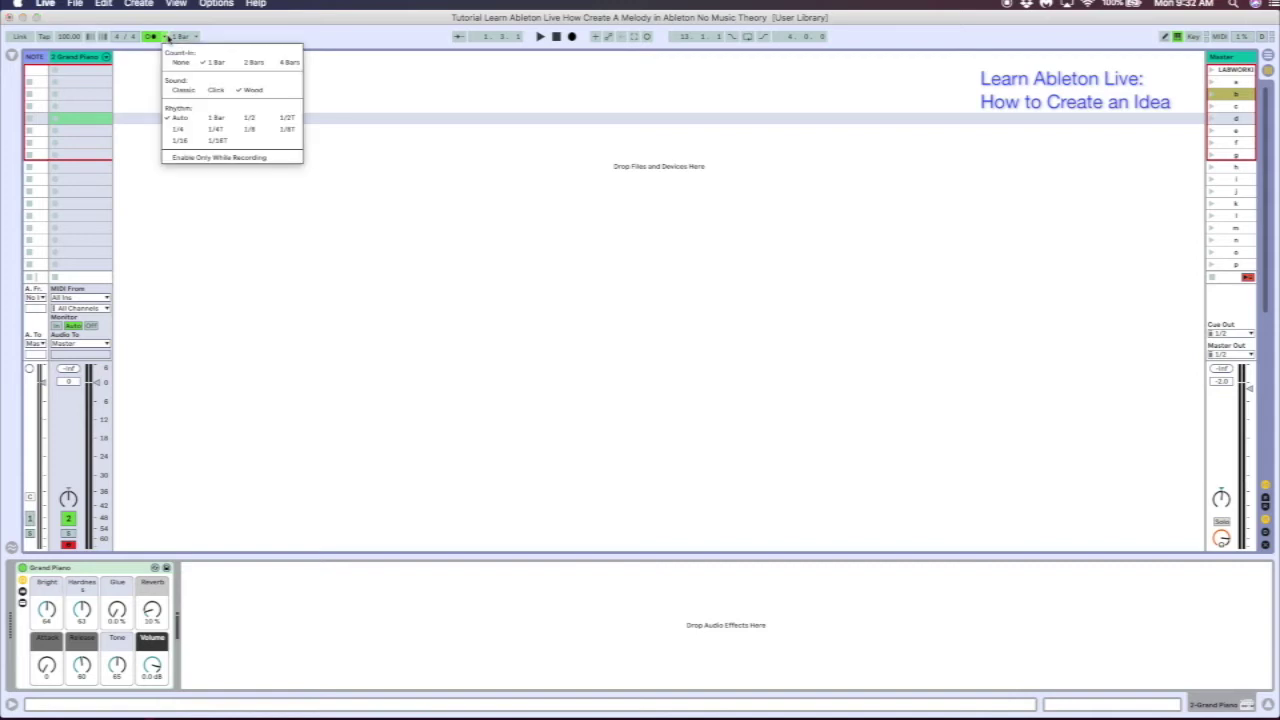
pyautogui.click(167, 36)
pyautogui.click(156, 37)
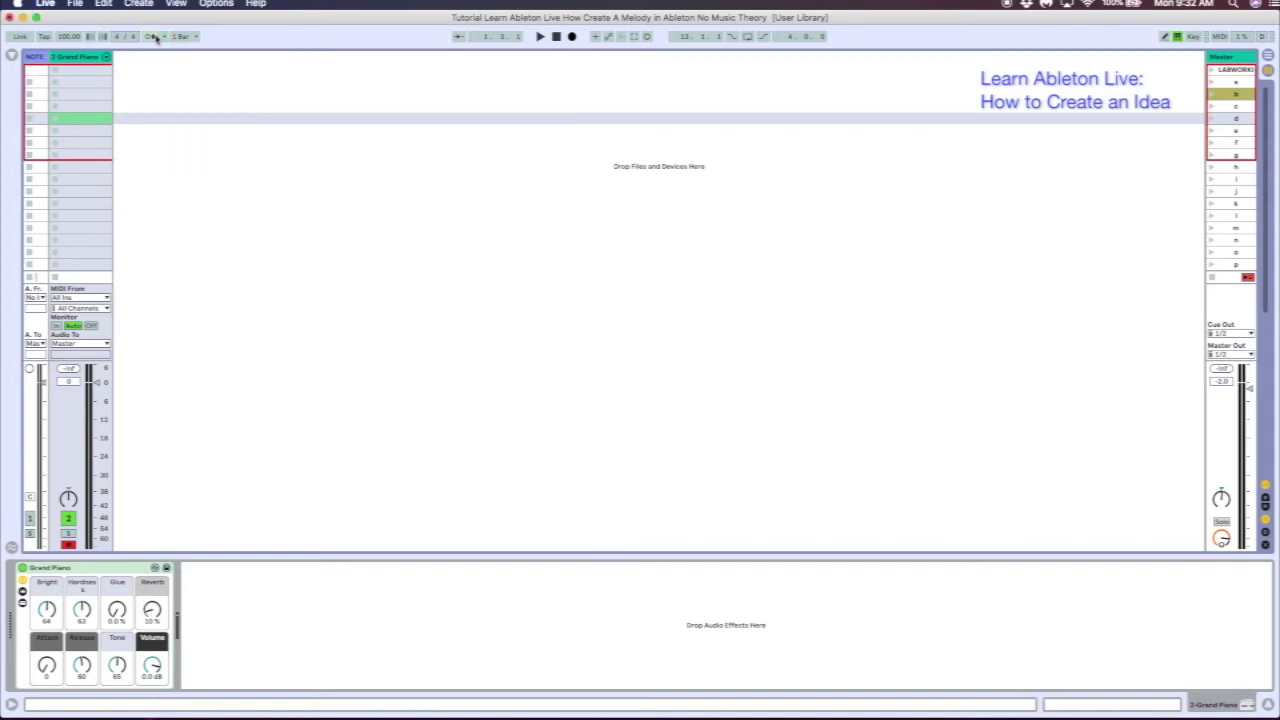
pyautogui.click(156, 37)
pyautogui.click(156, 37)
pyautogui.click(156, 37)
# Record a melody of C3, E3 and G3 notes into the Grand Piano slot of scene b and stop recording.
pyautogui.click(56, 94)
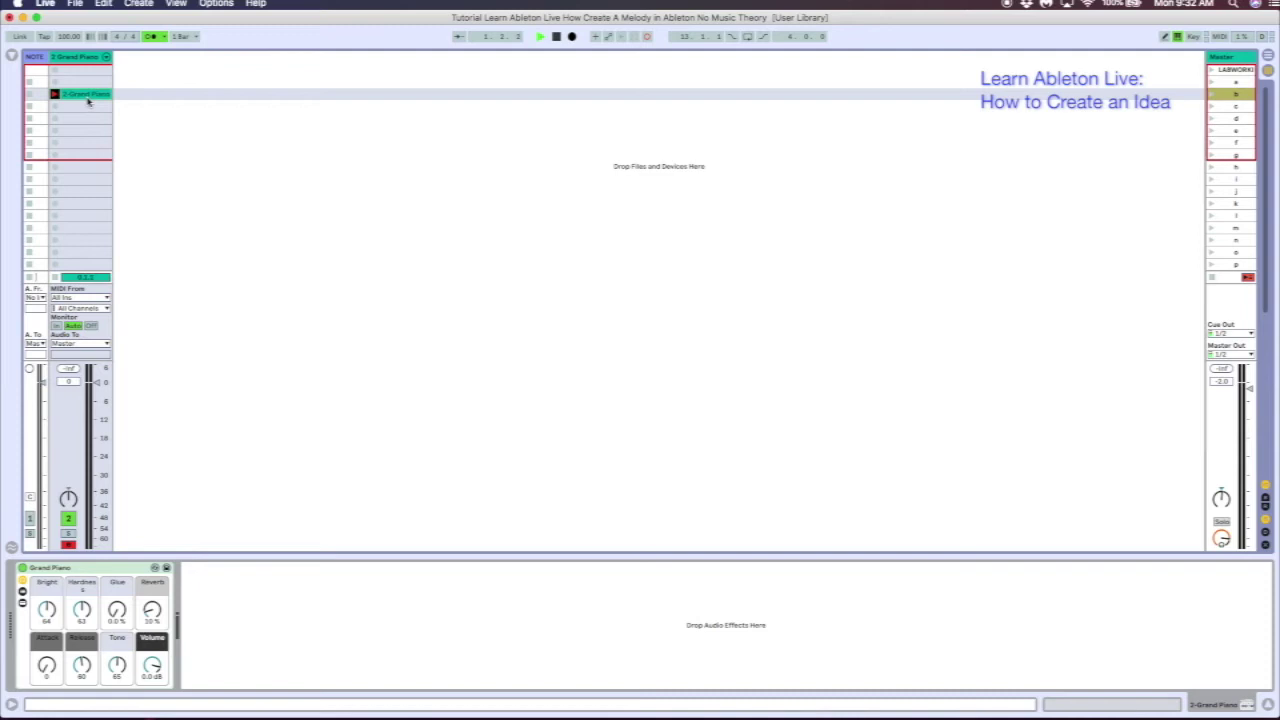
pyautogui.click(88, 95)
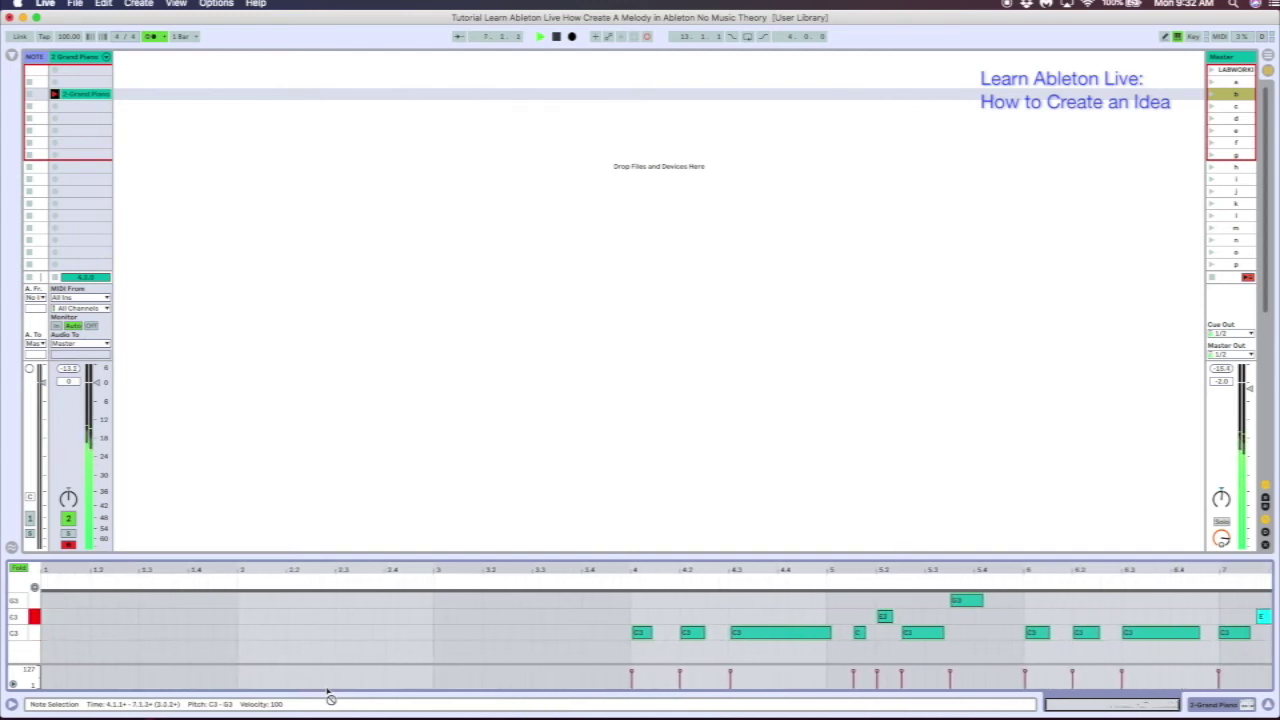
pyautogui.press('space')
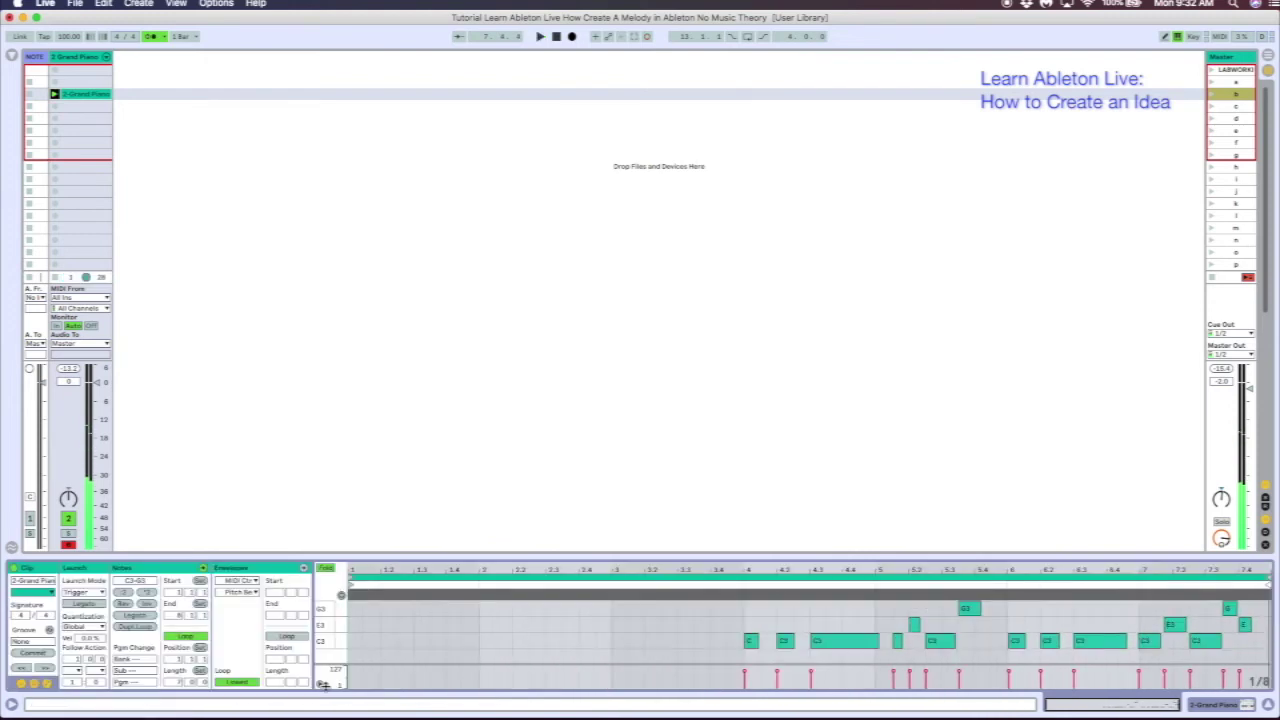
# Move the melody clip's start and loop start to bar 4 and play the clip back.
pyautogui.press('super+a')
pyautogui.moveTo(351, 577)
pyautogui.mouseDown()
pyautogui.moveTo(714, 577)
pyautogui.moveTo(744, 546)
pyautogui.mouseUp()
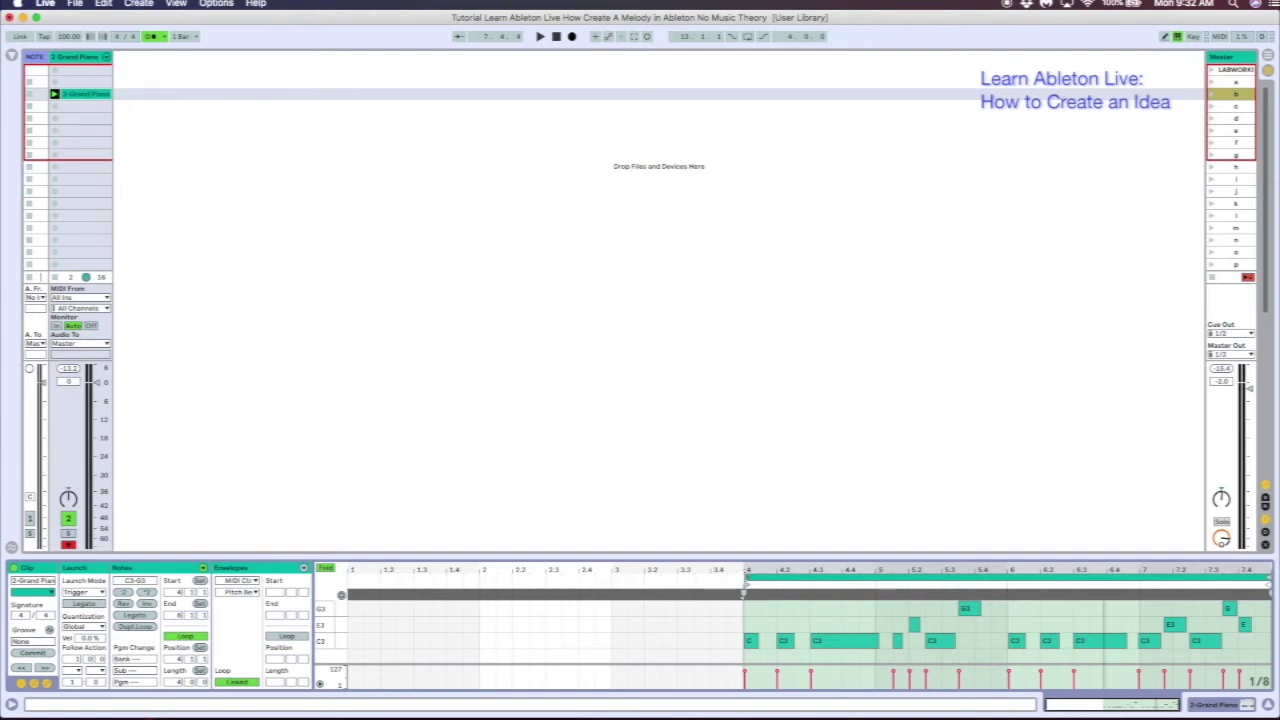
pyautogui.click(751, 591)
pyautogui.press('space')
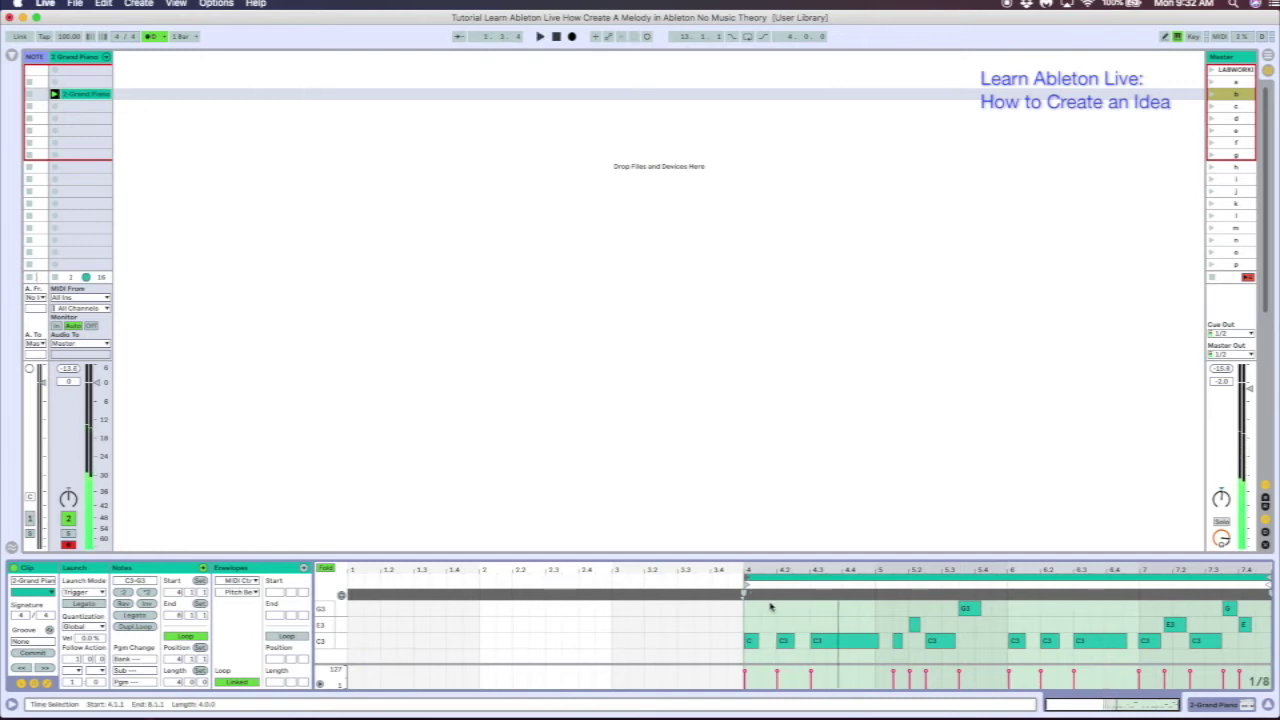
# Select all notes in the melody clip and quantize them.
pyautogui.press('super+a')
pyautogui.press('super+a')
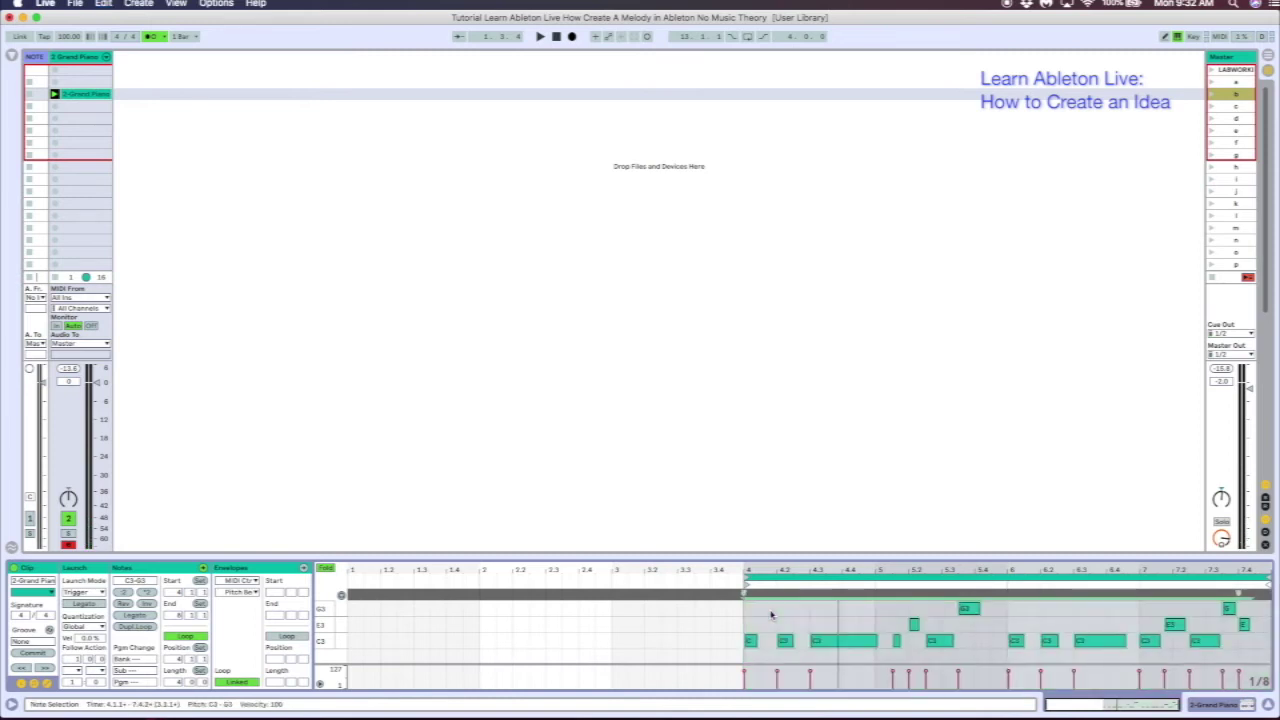
pyautogui.rightClick(771, 614)
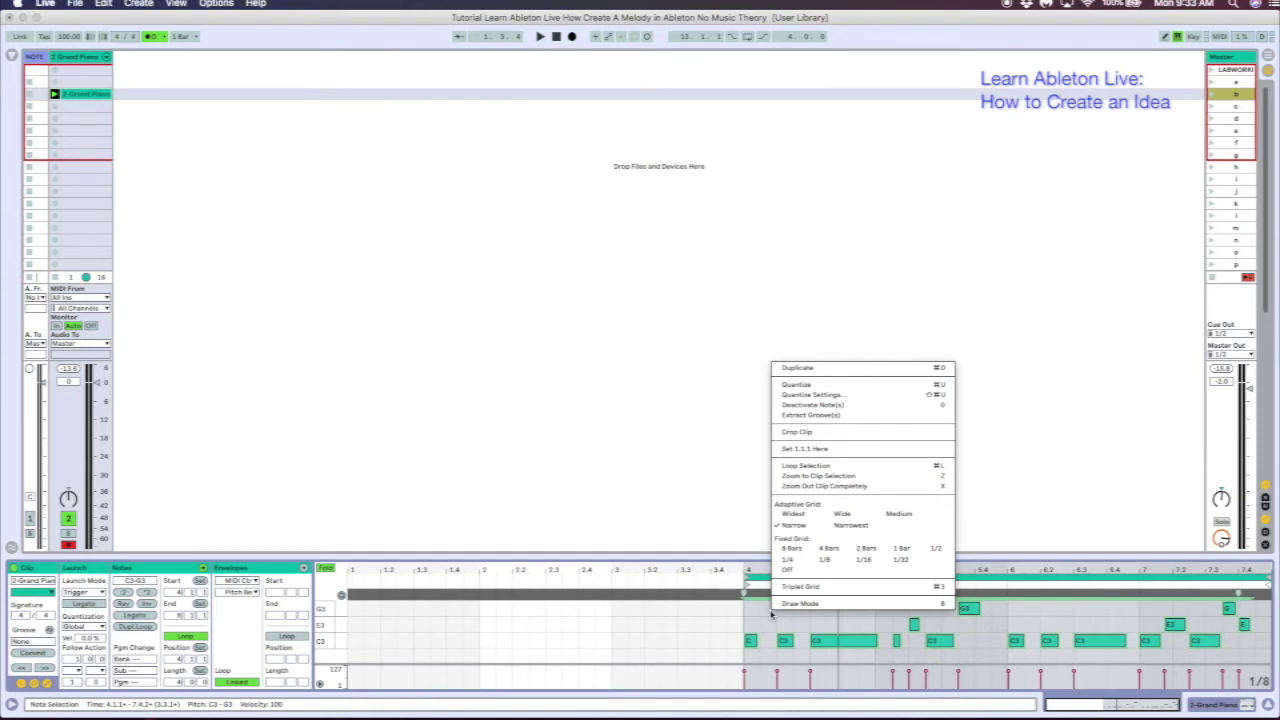
pyautogui.click(720, 404)
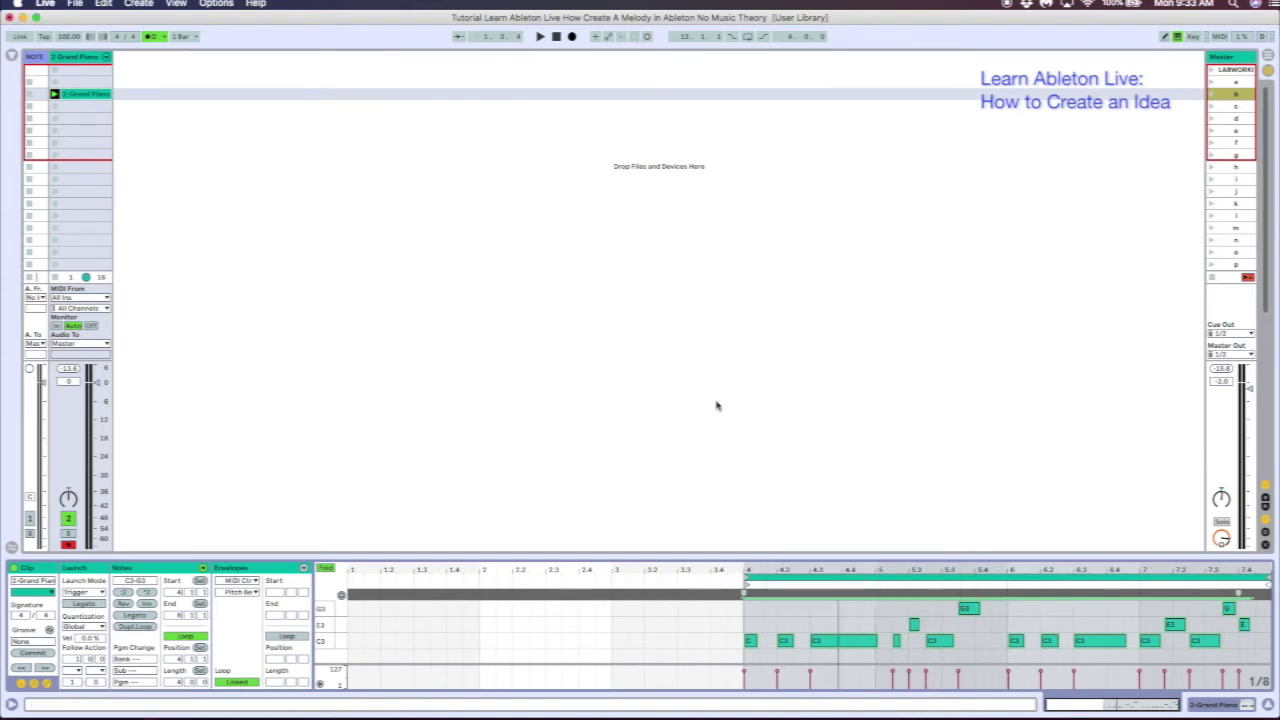
pyautogui.rightClick(787, 618)
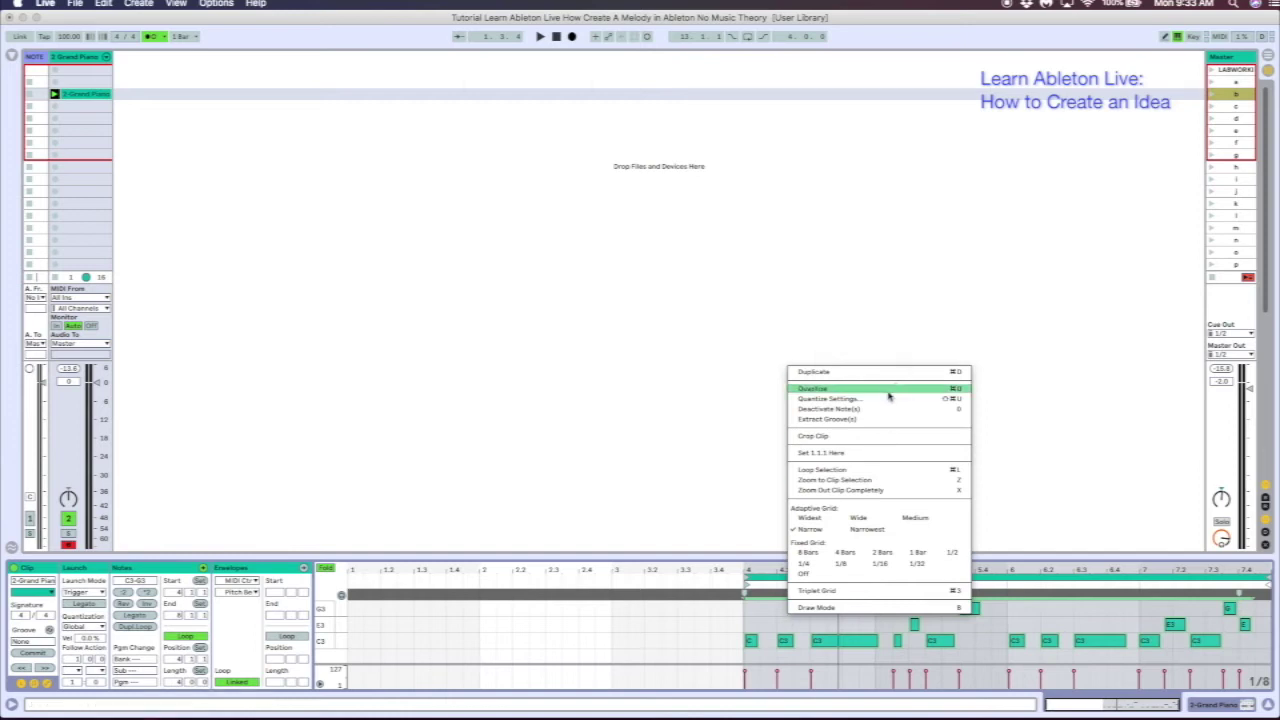
pyautogui.click(945, 391)
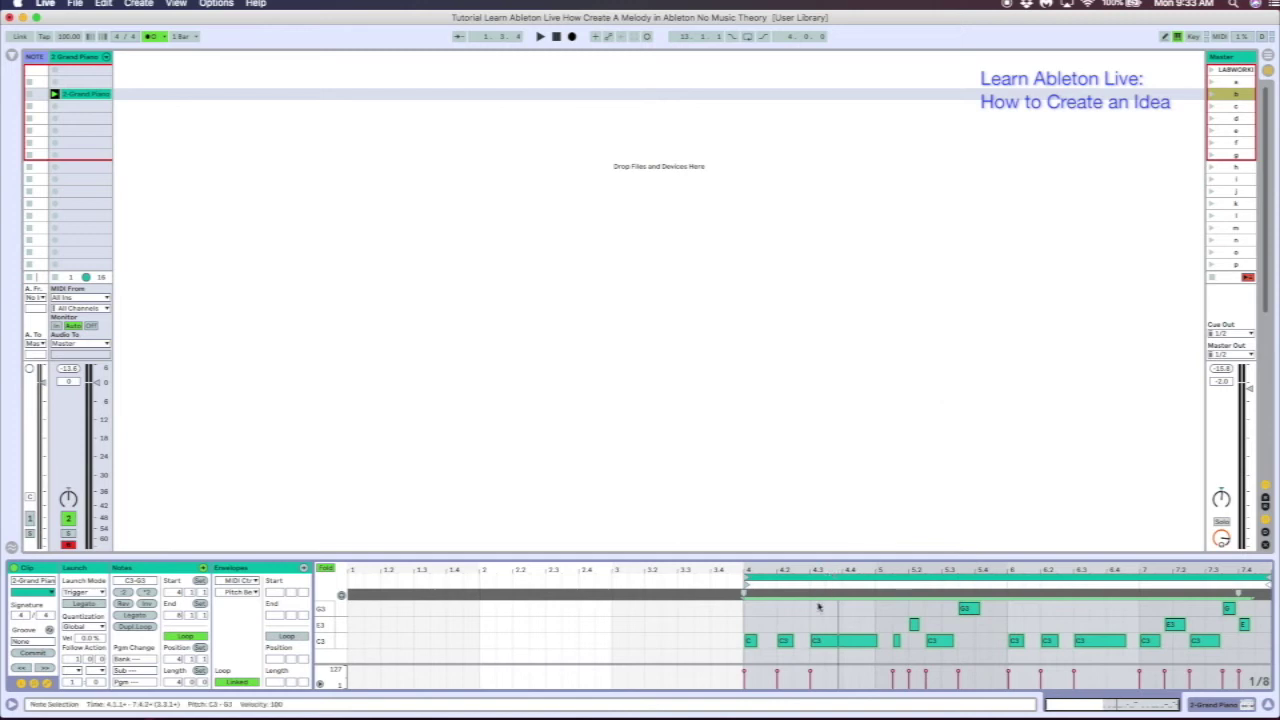
# Adjust the quantize amount in the quantize settings and apply quantization of the note starts to 1/16.
pyautogui.rightClick(818, 606)
pyautogui.click(860, 387)
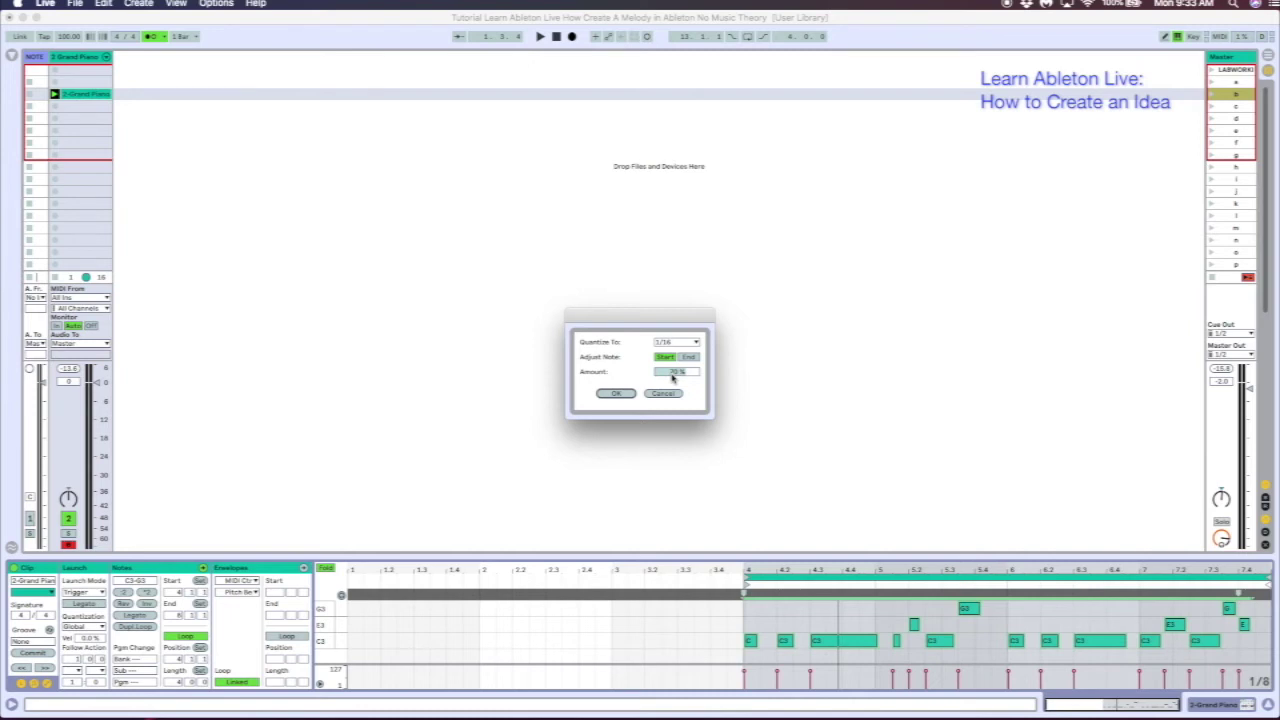
pyautogui.moveTo(673, 376)
pyautogui.mouseDown()
pyautogui.moveTo(673, 340)
pyautogui.moveTo(677, 396)
pyautogui.mouseUp()
pyautogui.click(692, 342)
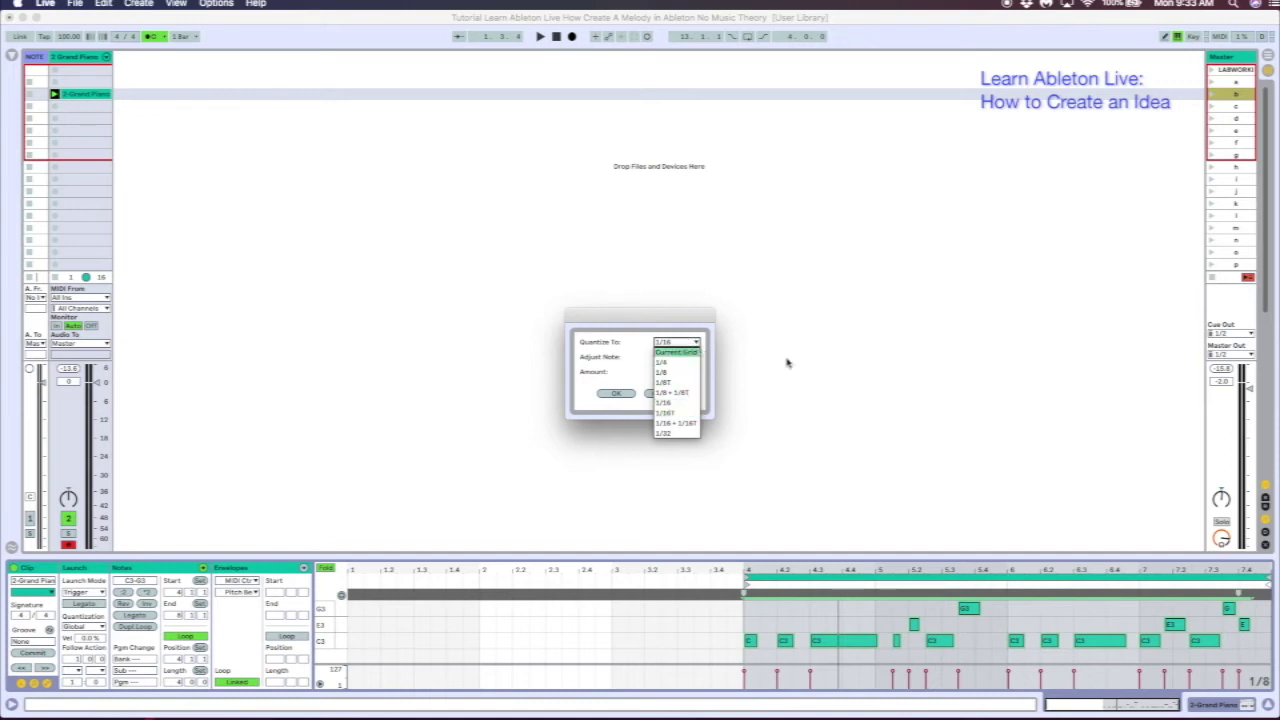
pyautogui.click(613, 394)
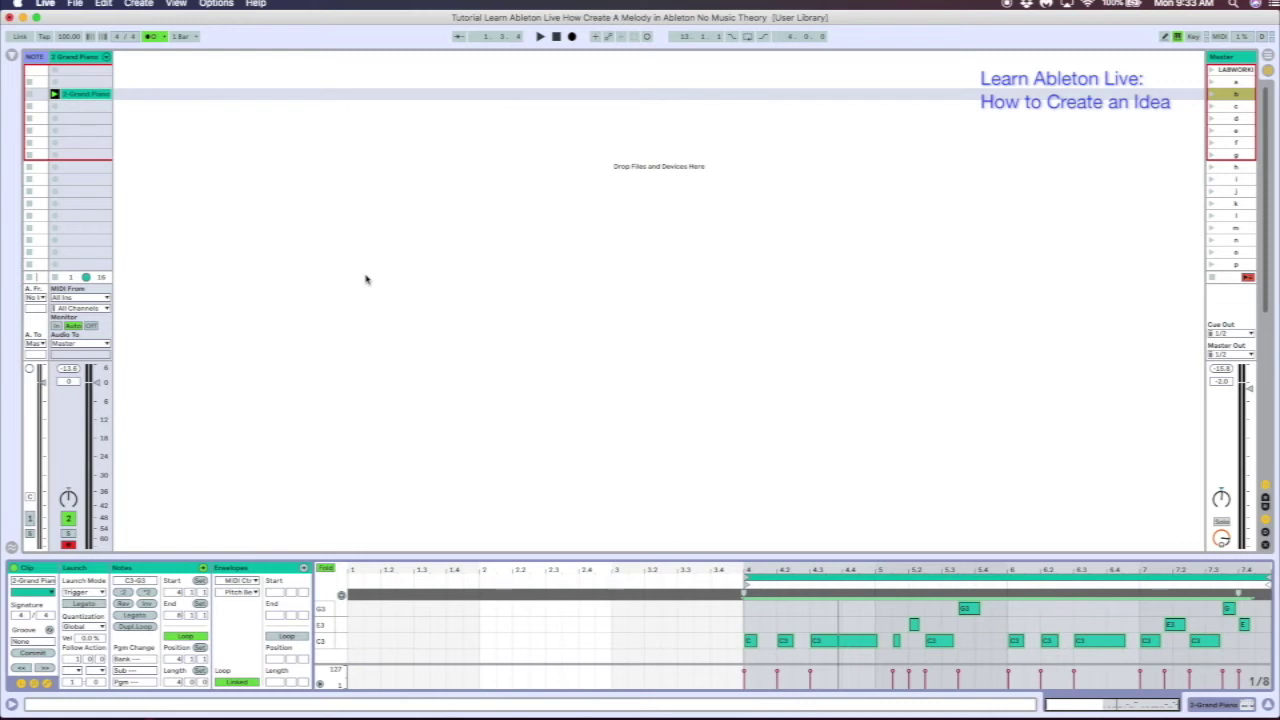
# Enlarge the clip's note editor to nearly full height and unfold it to show every key row.
pyautogui.moveTo(420, 555); pyautogui.dragTo(421, 462)
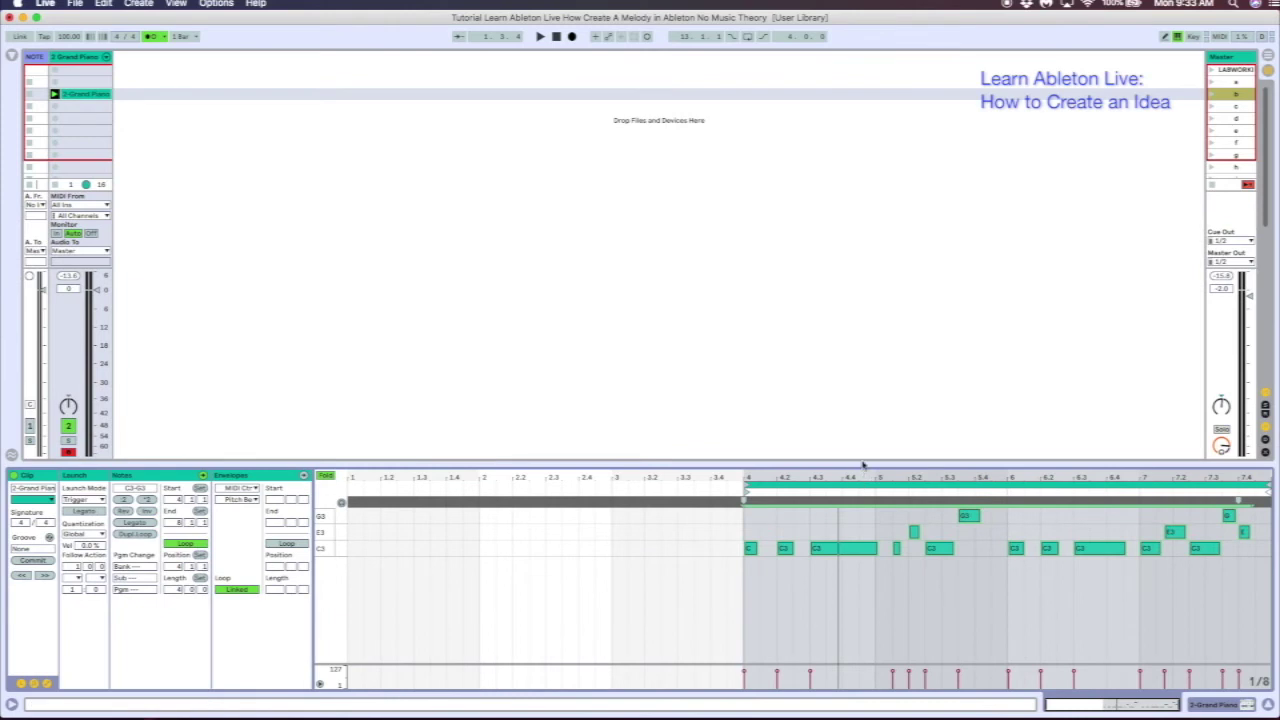
pyautogui.moveTo(861, 464); pyautogui.dragTo(453, 110)
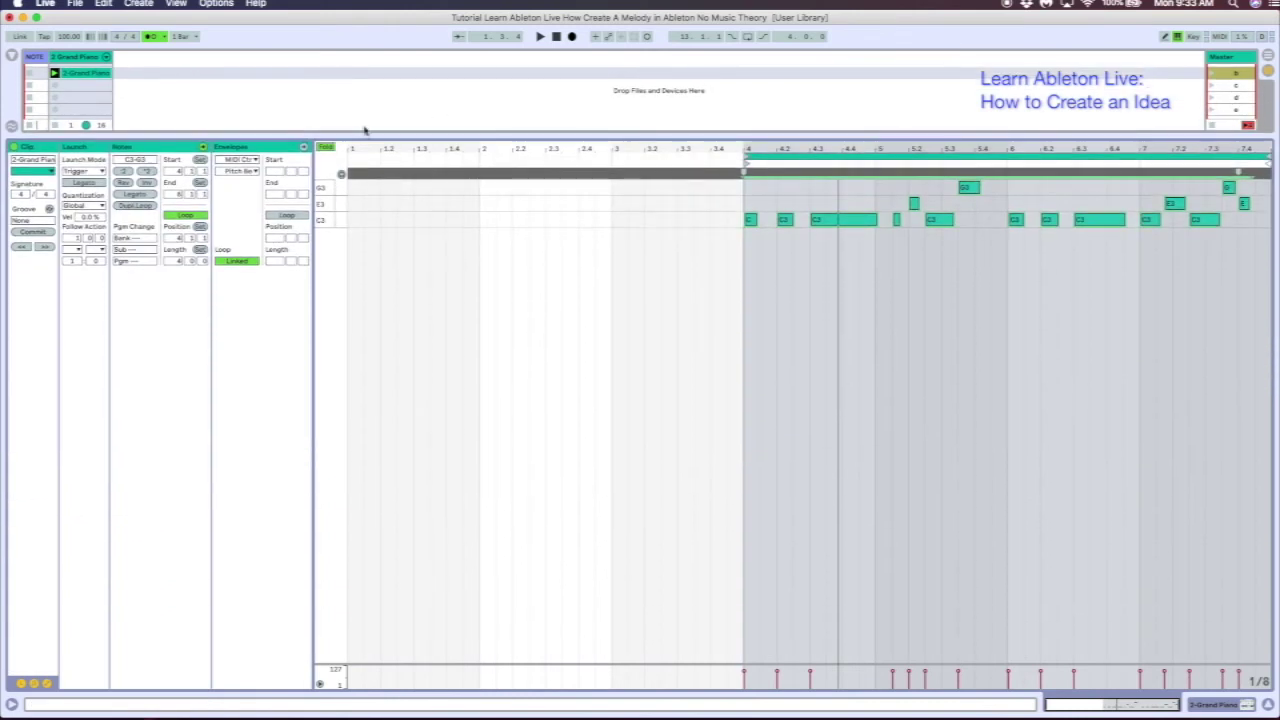
pyautogui.click(331, 147)
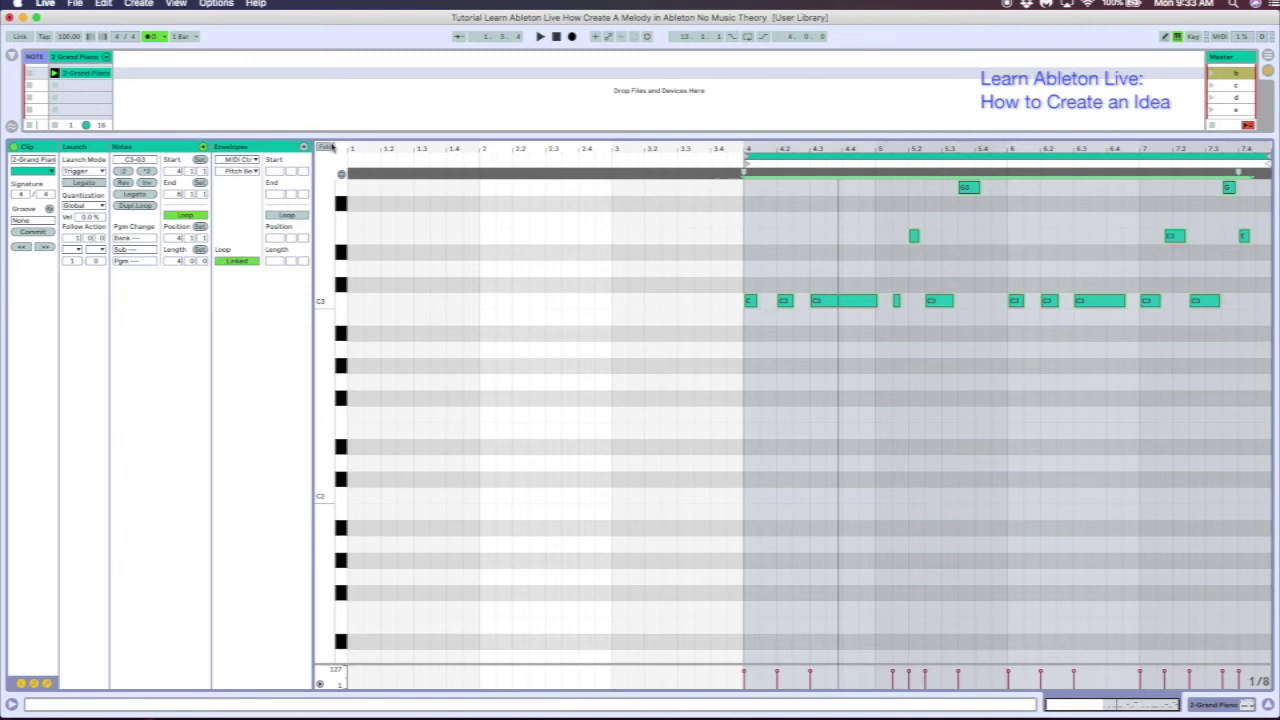
pyautogui.click(331, 147)
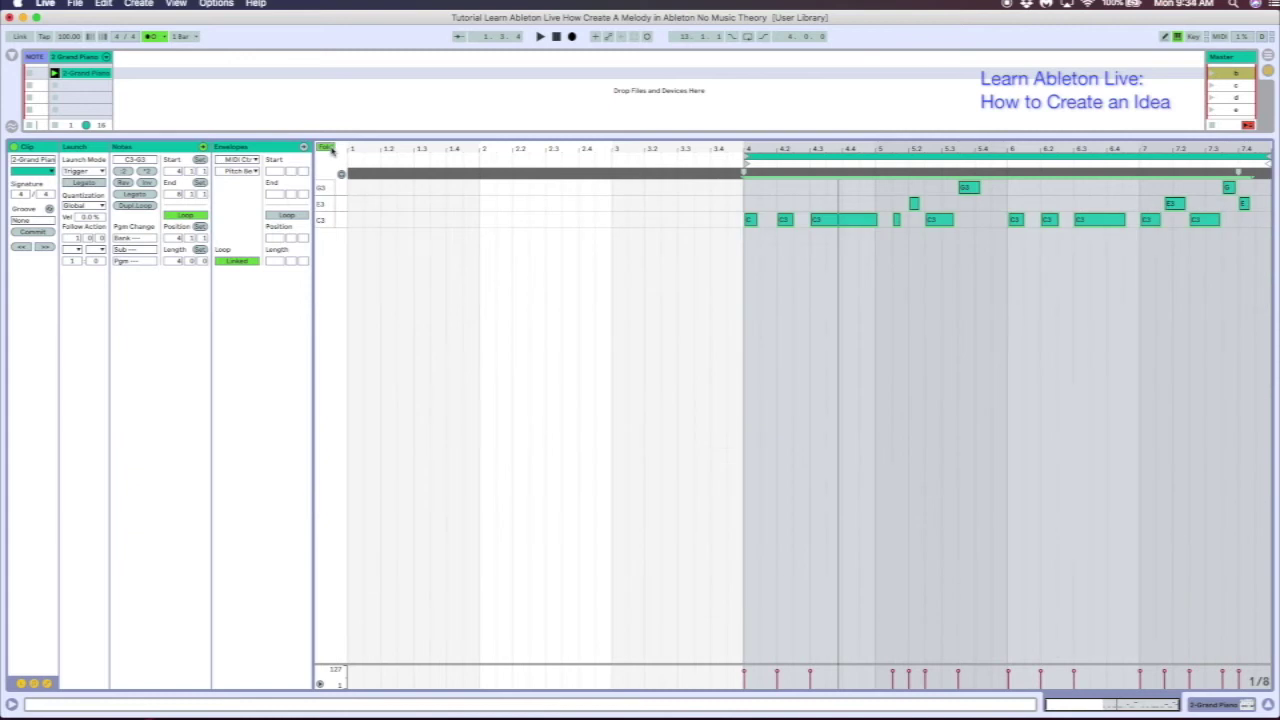
pyautogui.click(331, 147)
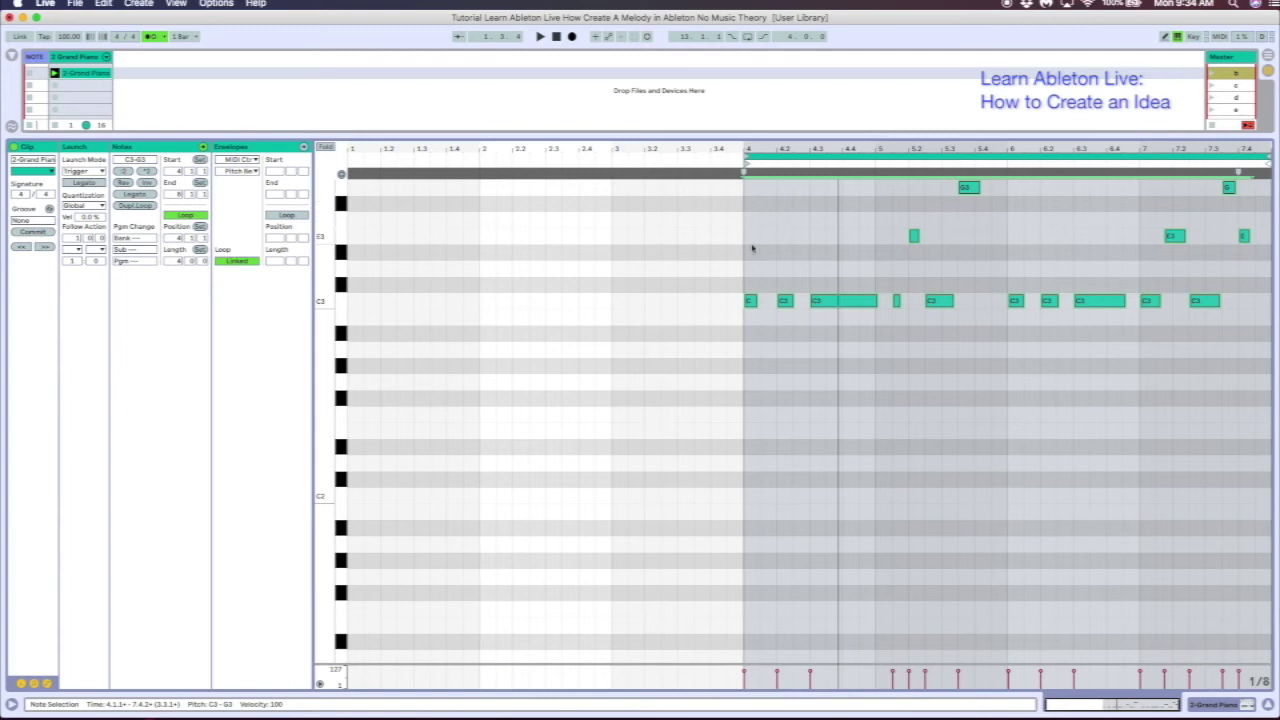
# Copy all melody notes one octave down to C2–G2 and play a short part of the clip.
pyautogui.moveTo(750, 302); pyautogui.dragTo(750, 495)
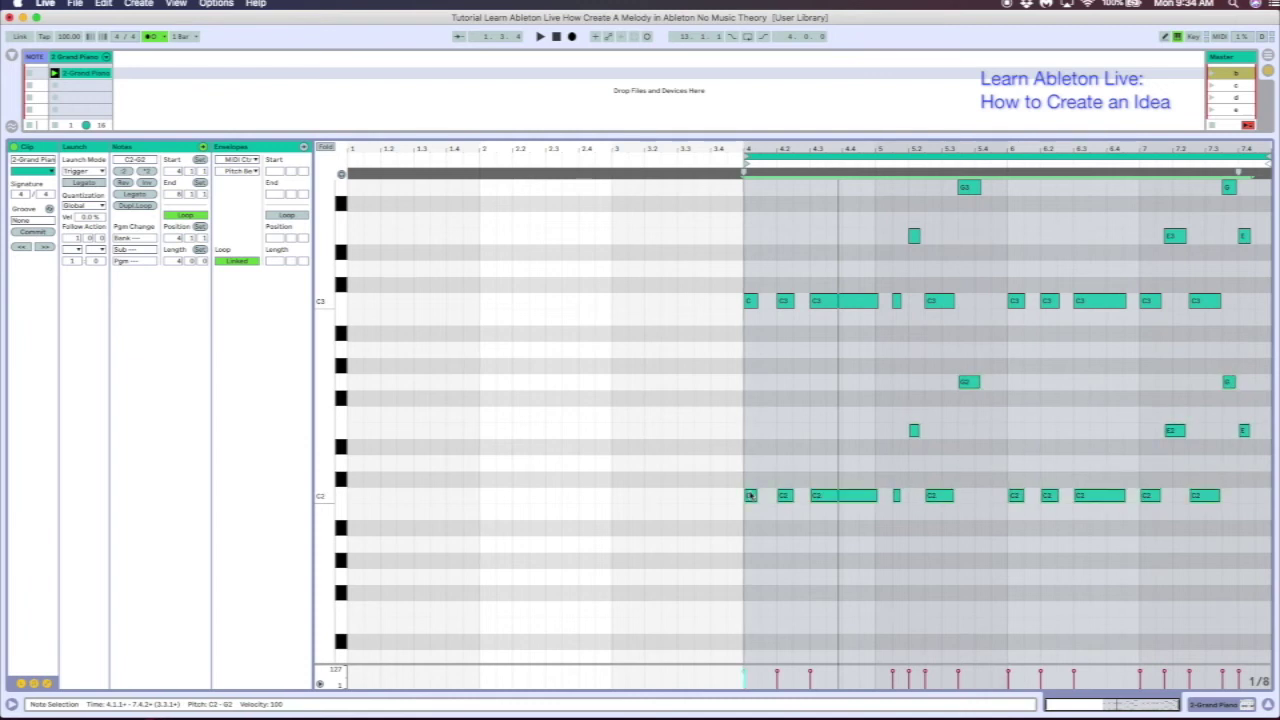
pyautogui.press('space')
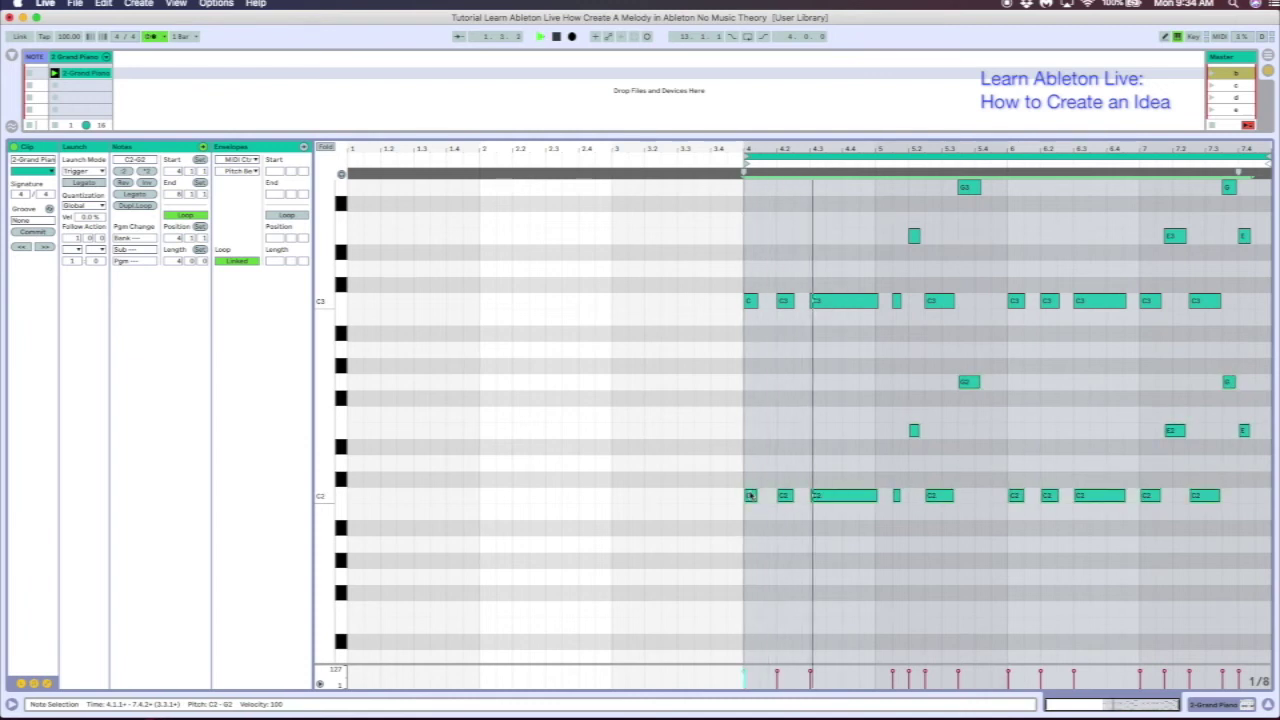
pyautogui.press('space')
# Copy the C3–G3 melody notes one octave up to C4–G4 and start playback.
pyautogui.scroll(10, 980, 445)
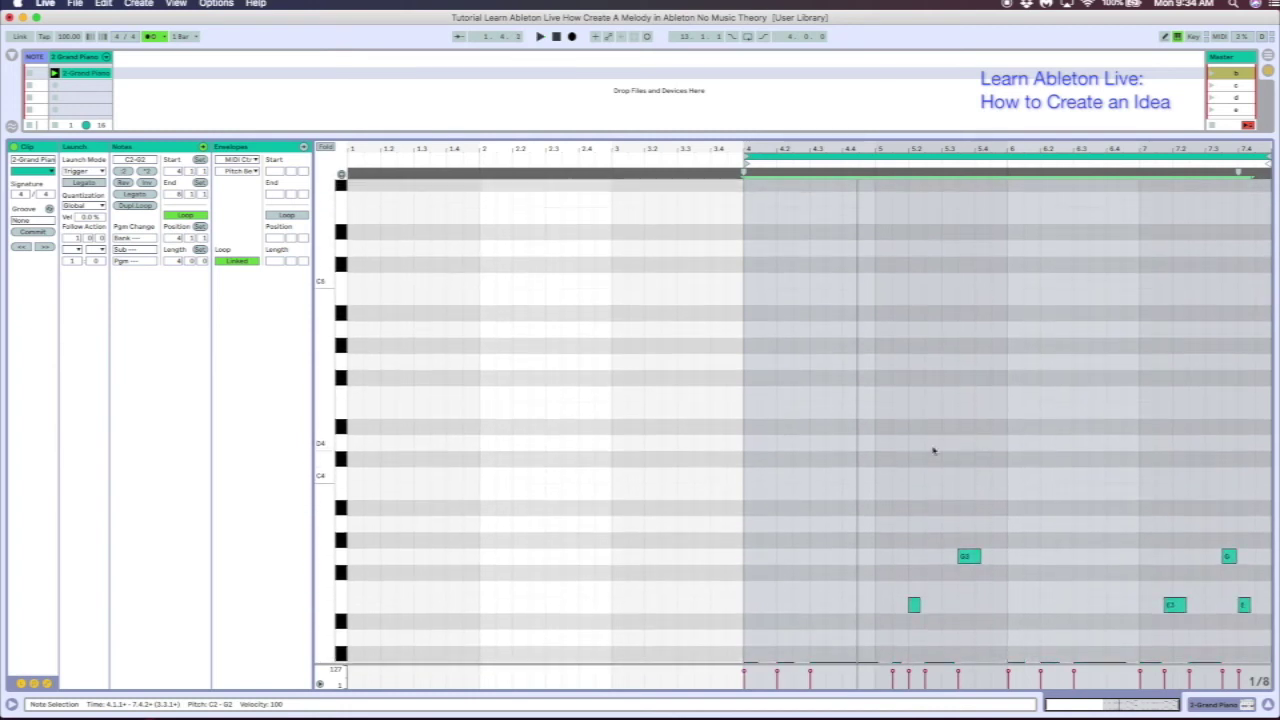
pyautogui.scroll(-5, 788, 459)
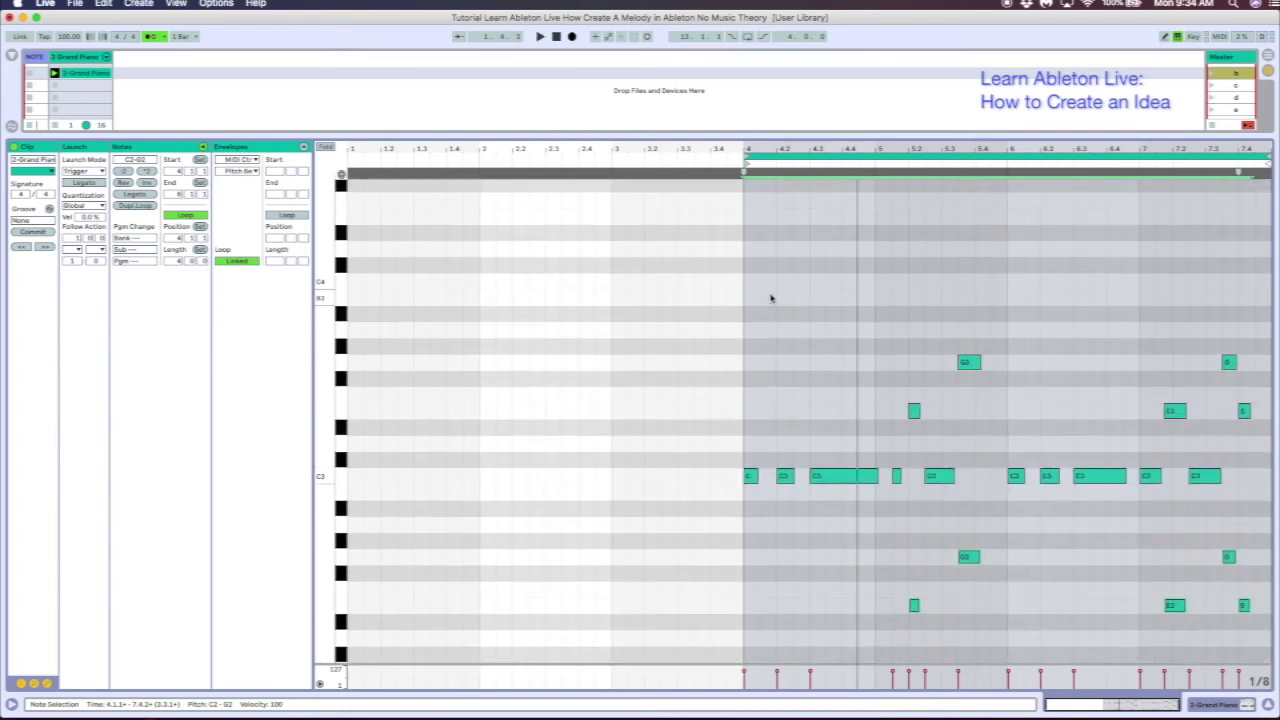
pyautogui.moveTo(753, 283); pyautogui.dragTo(1262, 487)
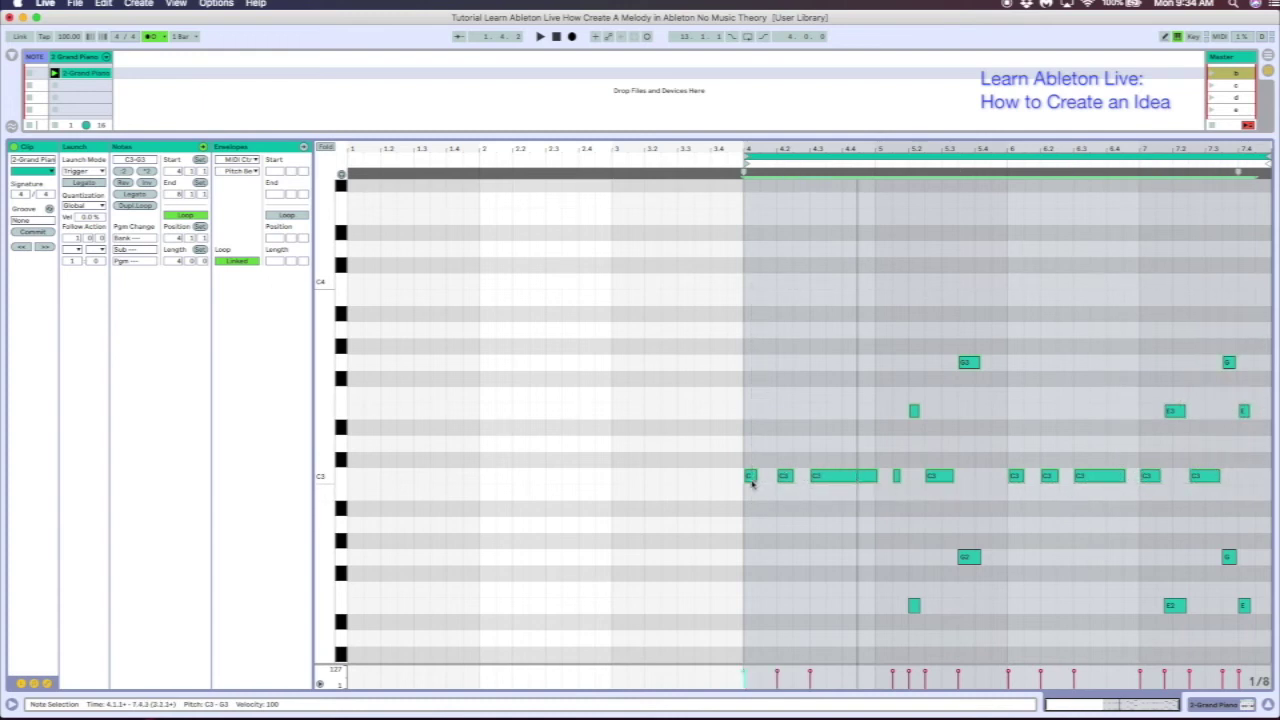
pyautogui.moveTo(752, 482); pyautogui.dragTo(758, 294)
pyautogui.press('space')
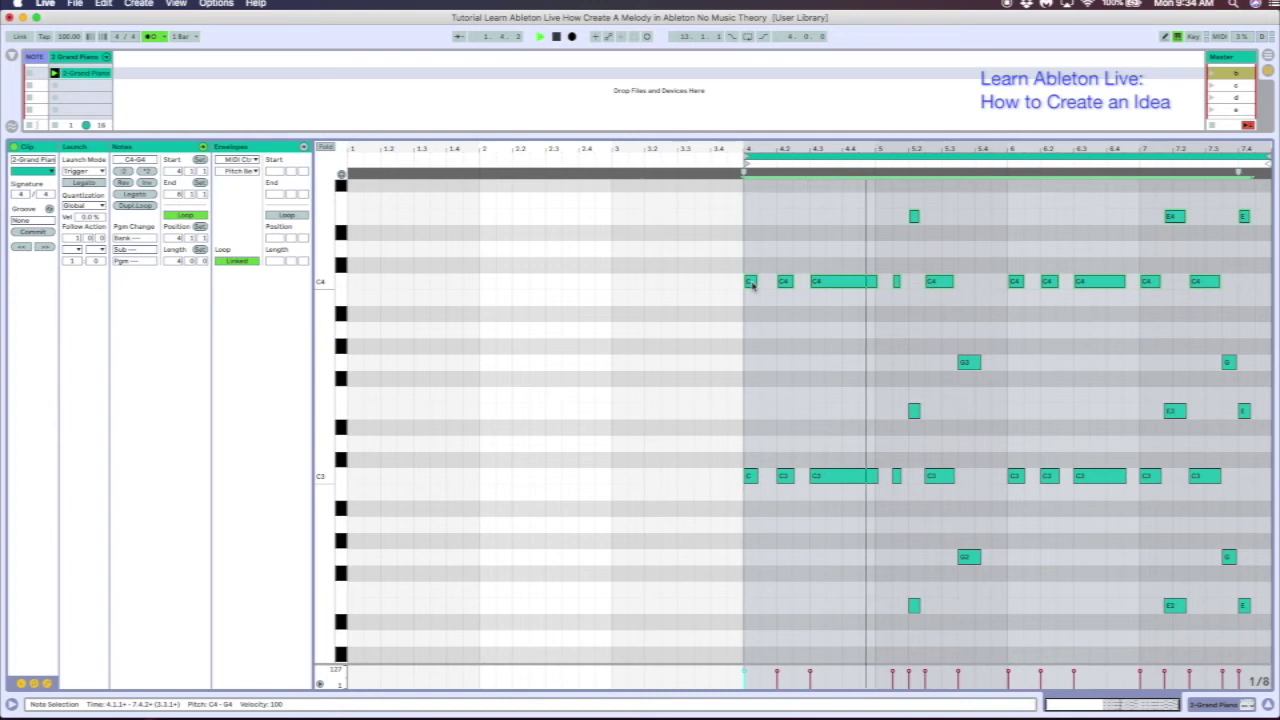
# Add an E4 note at position 5.4 and play the layered melody back.
pyautogui.doubleClick(981, 216)
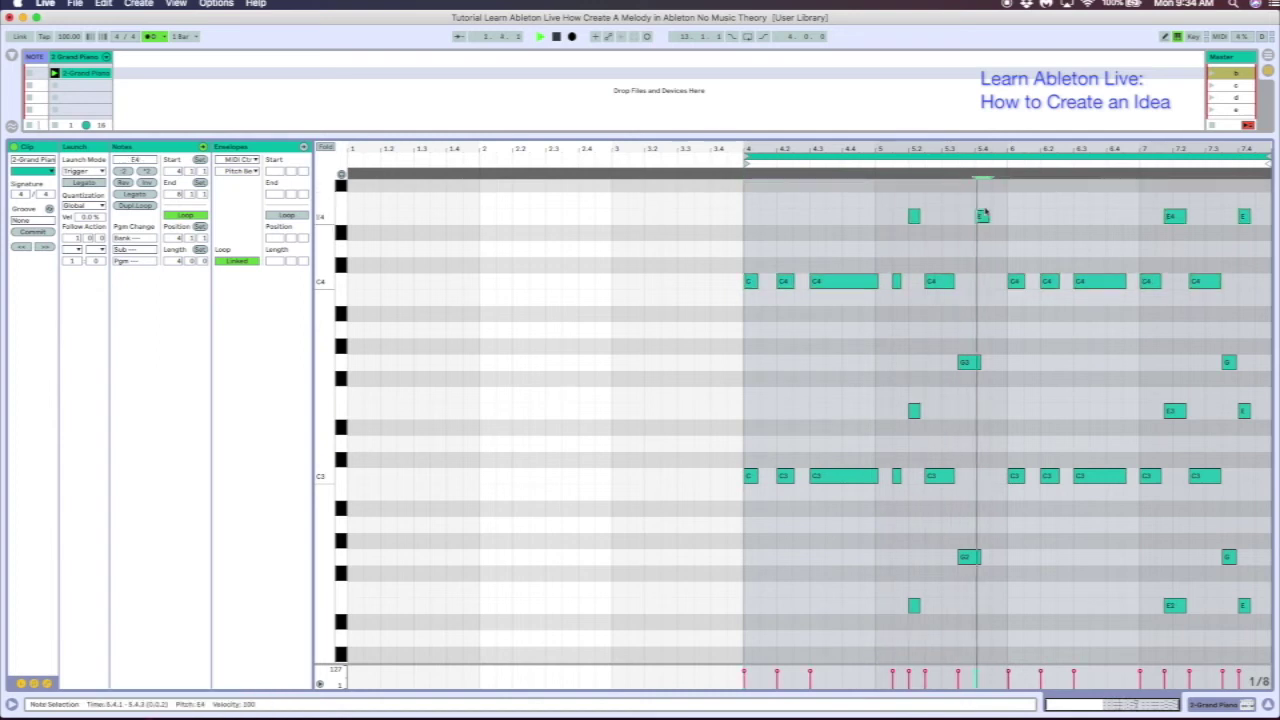
pyautogui.press('space')
pyautogui.scroll(-4, 937, 411)
pyautogui.scroll(3, 937, 411)
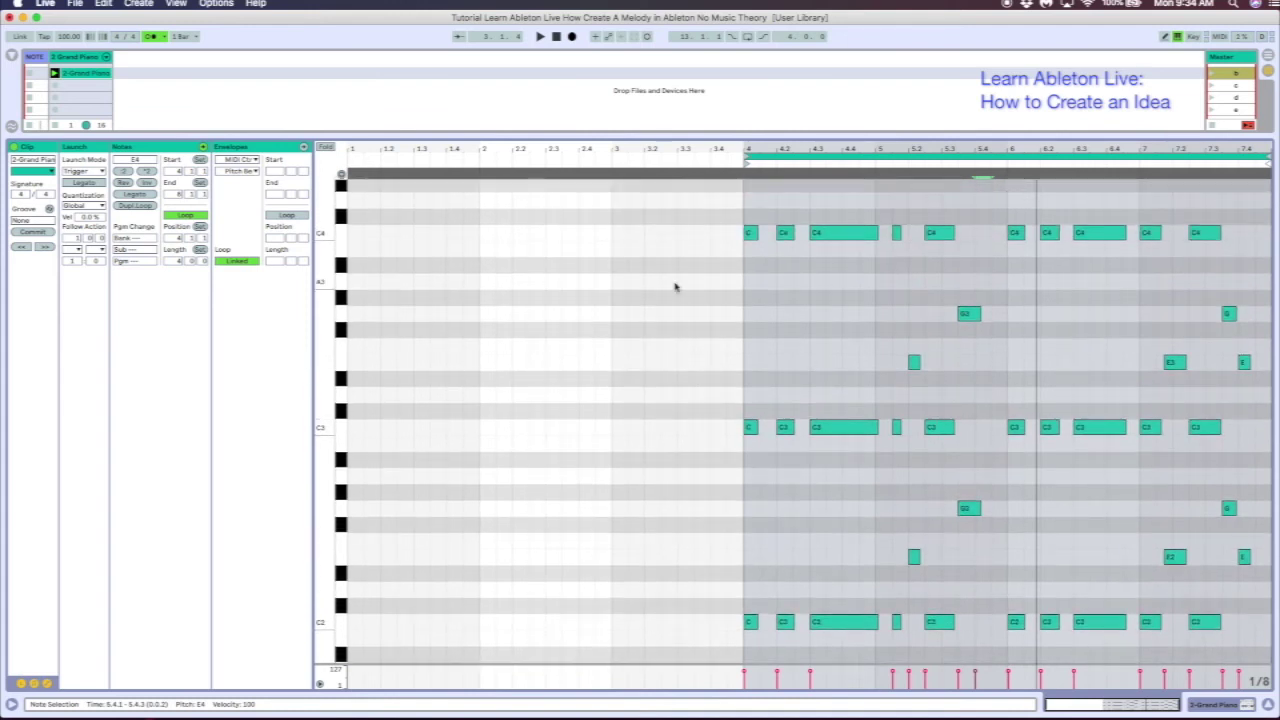
pyautogui.click(590, 152)
pyautogui.scroll(1, 738, 287)
pyautogui.moveTo(510, 152)
pyautogui.mouseDown()
pyautogui.moveTo(510, 175)
pyautogui.moveTo(504, 148)
pyautogui.mouseUp()
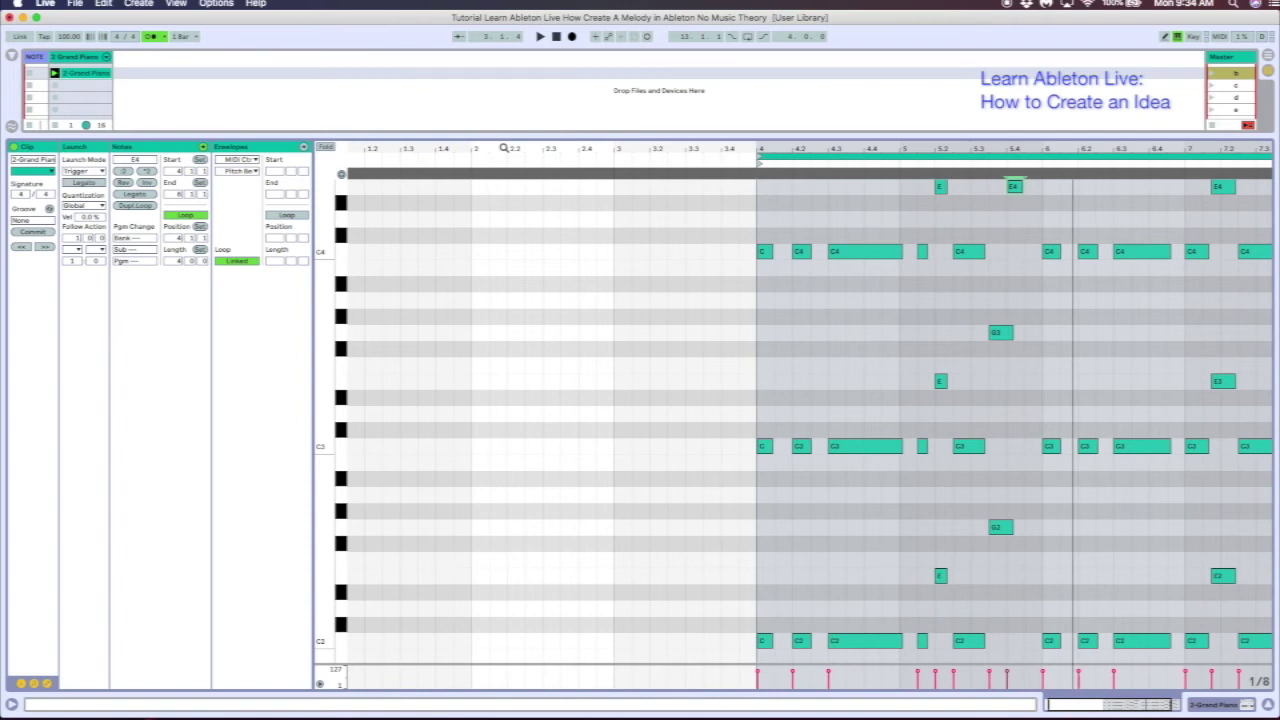
pyautogui.press('space')
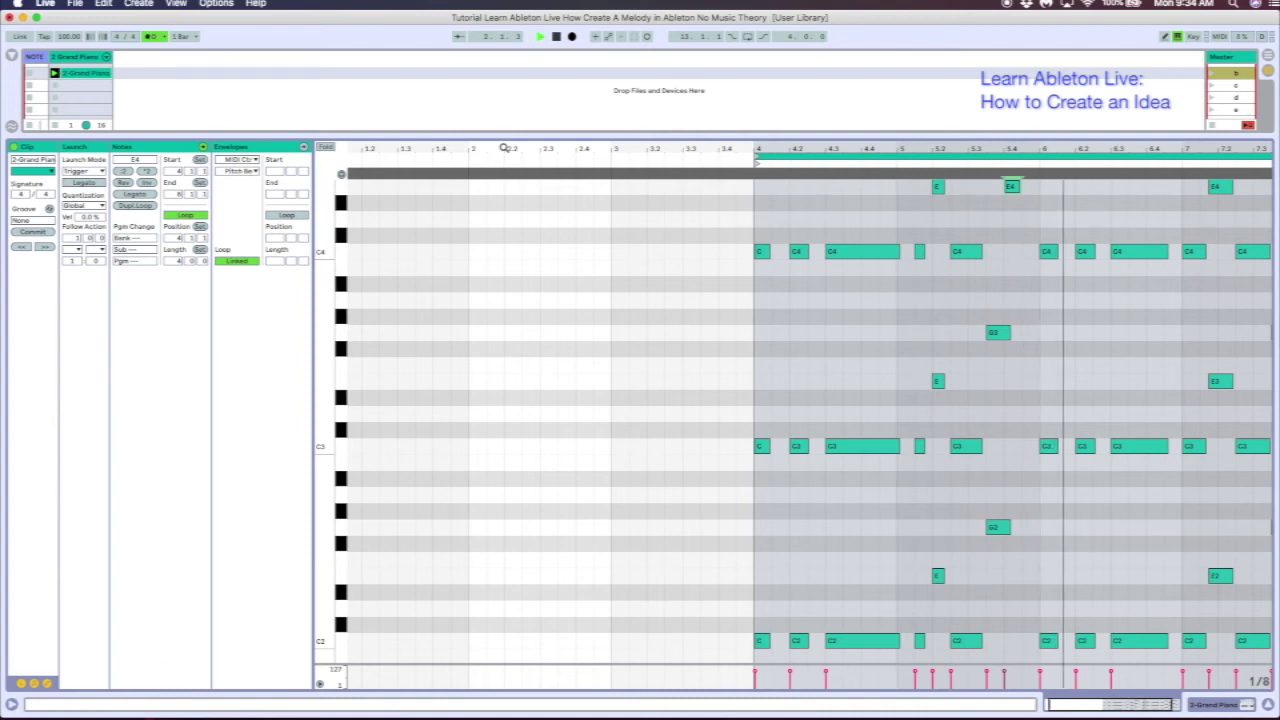
pyautogui.press('space')
# Select all notes in the clip and transpose them by octaves to the C3–G5 range.
pyautogui.click(788, 331)
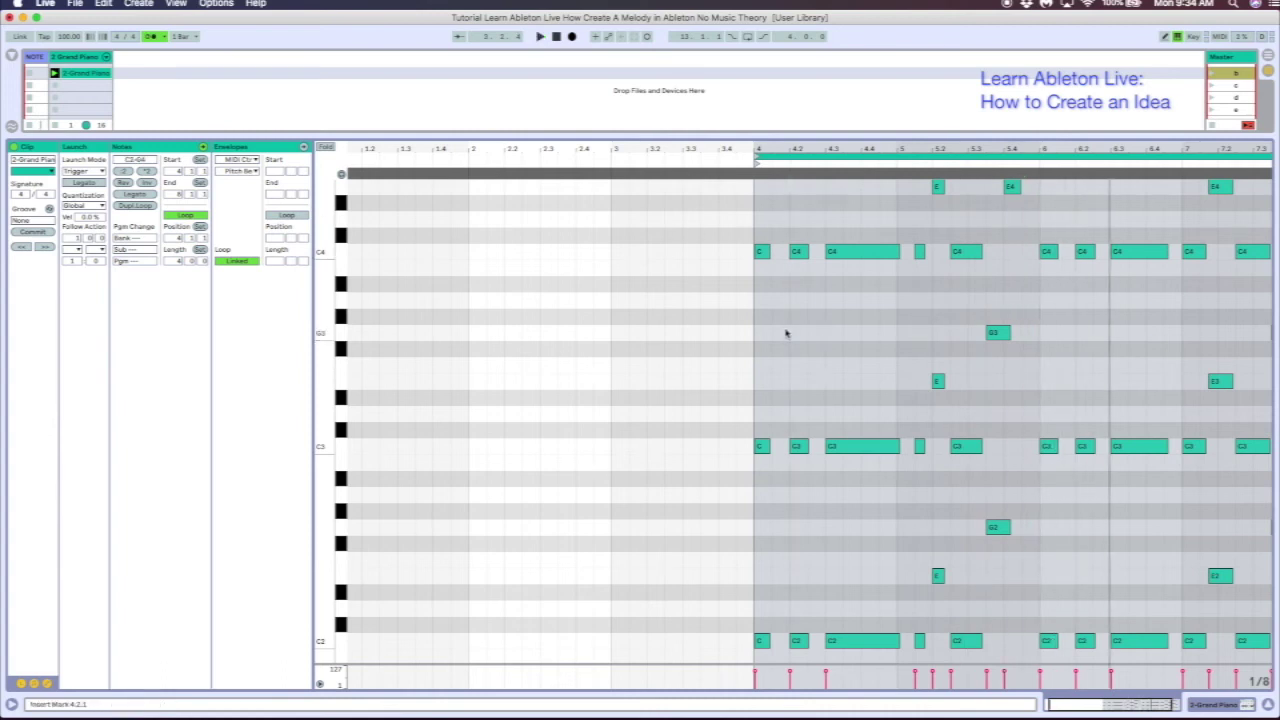
pyautogui.press('super+a')
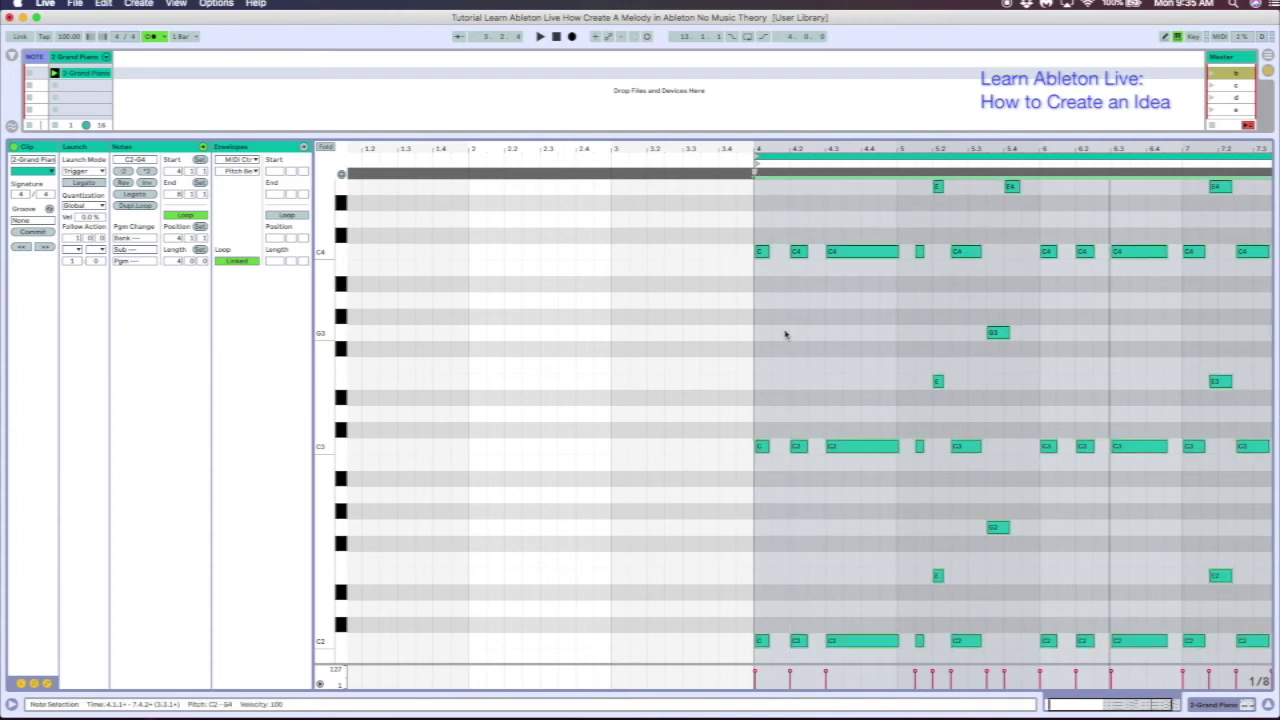
pyautogui.hotkey('shift', 'Down')
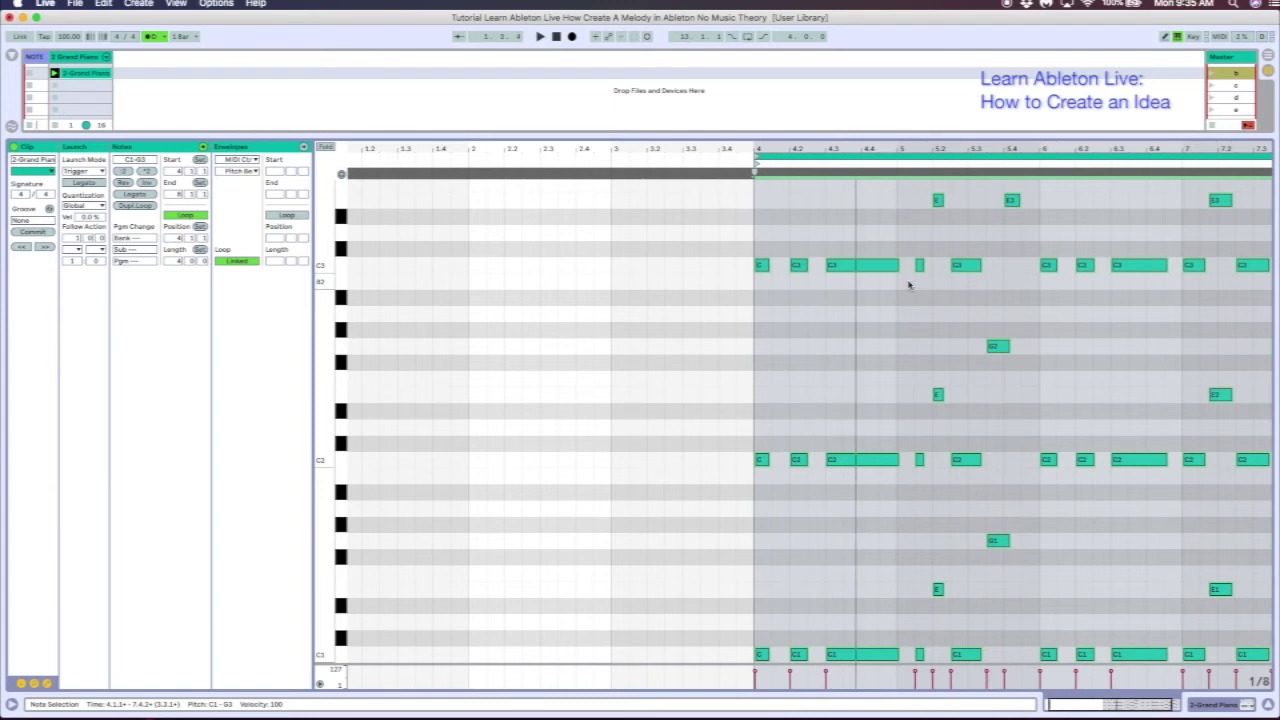
pyautogui.hotkey('shift', 'Up')
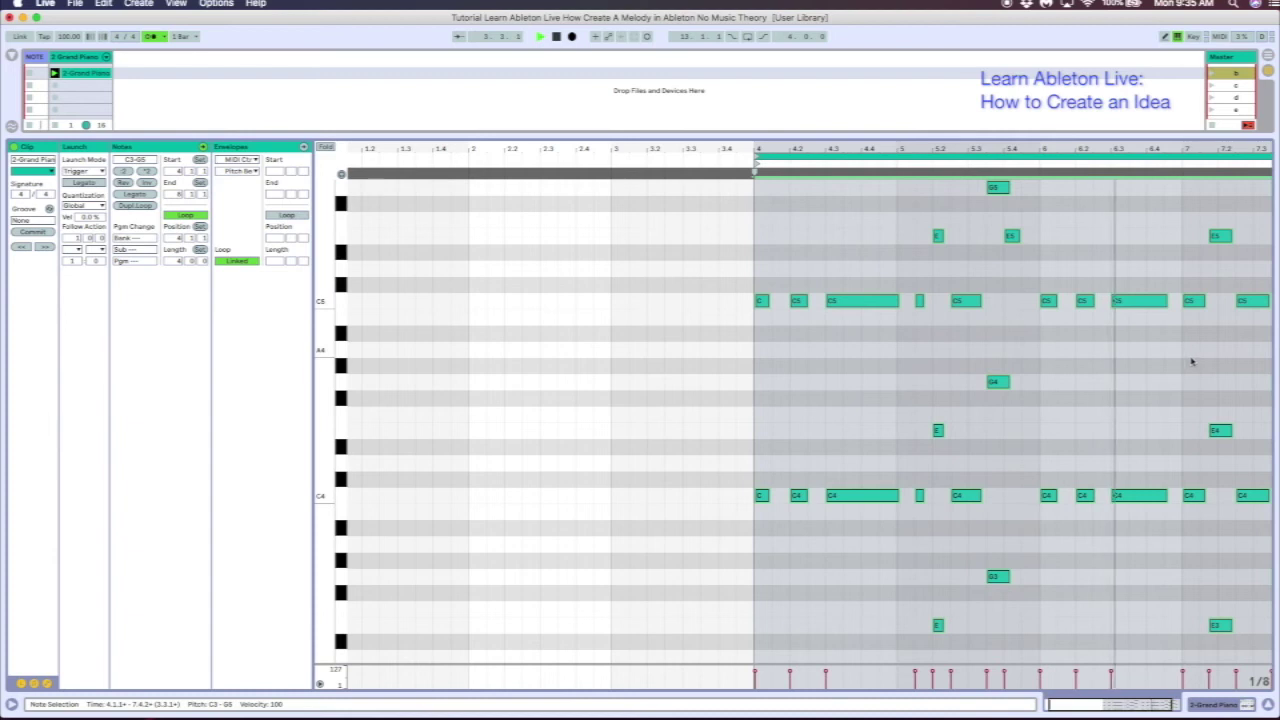
# Draw a G#4 and an A4 note just before bar 7, delete the G#4 and stop playback.
pyautogui.doubleClick(1154, 365)
pyautogui.doubleClick(1174, 348)
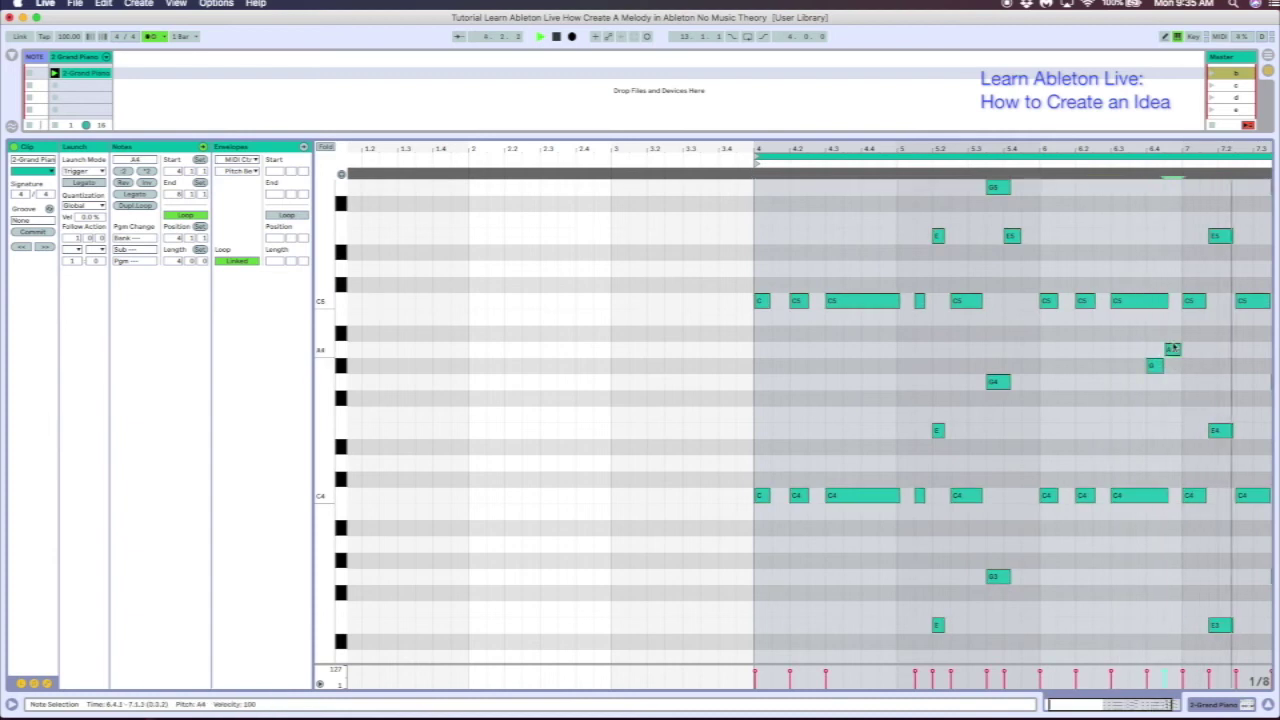
pyautogui.doubleClick(1155, 365)
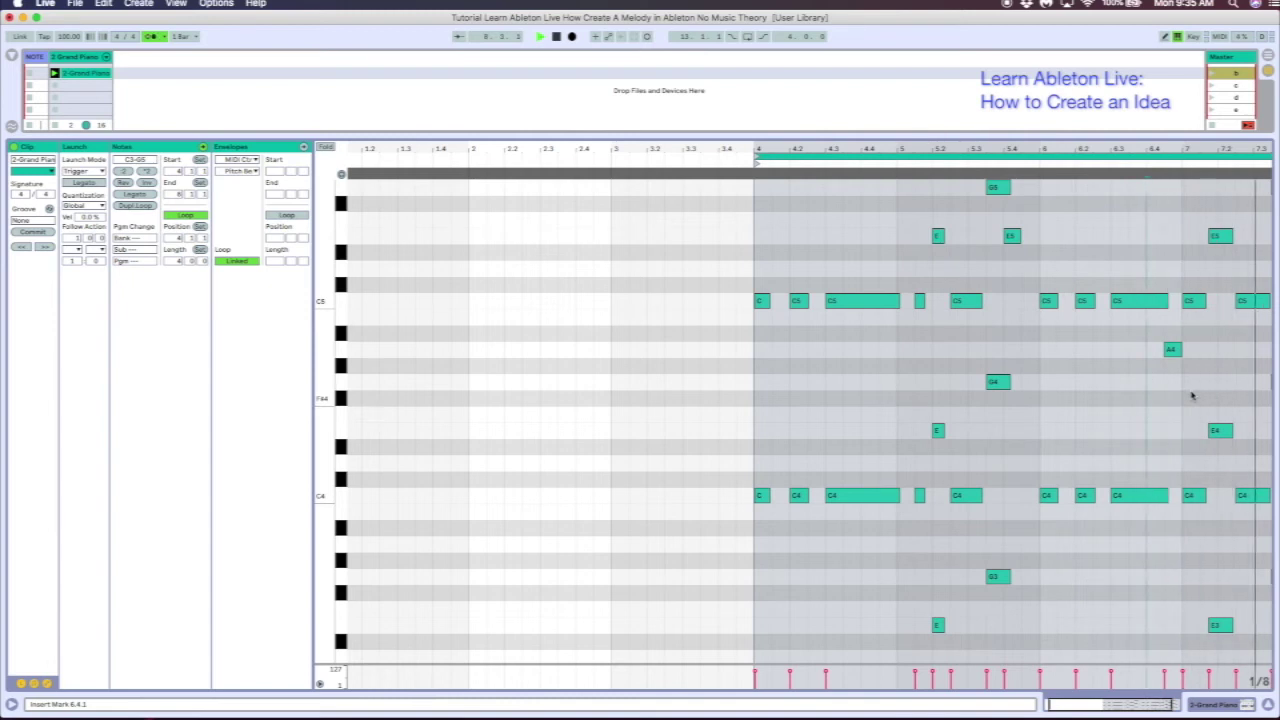
pyautogui.press('space')
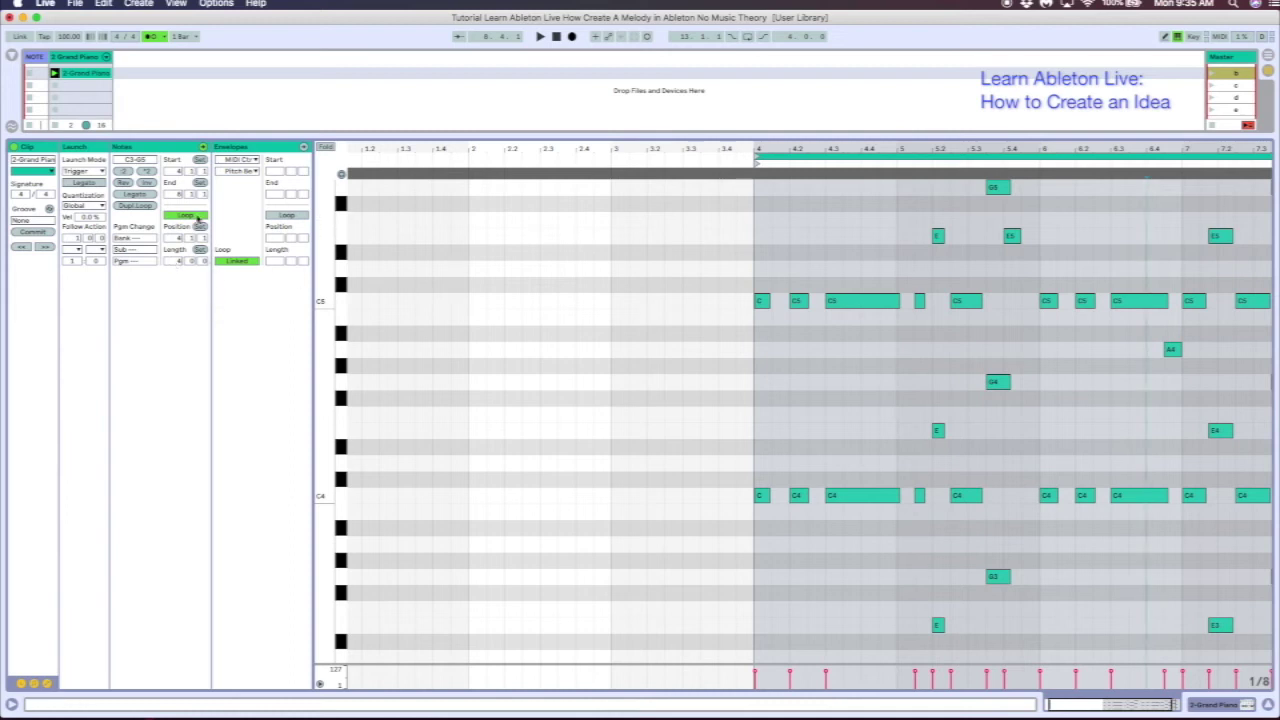
# Set the clip's loop length to 2 bars during playback and stop.
pyautogui.press('space')
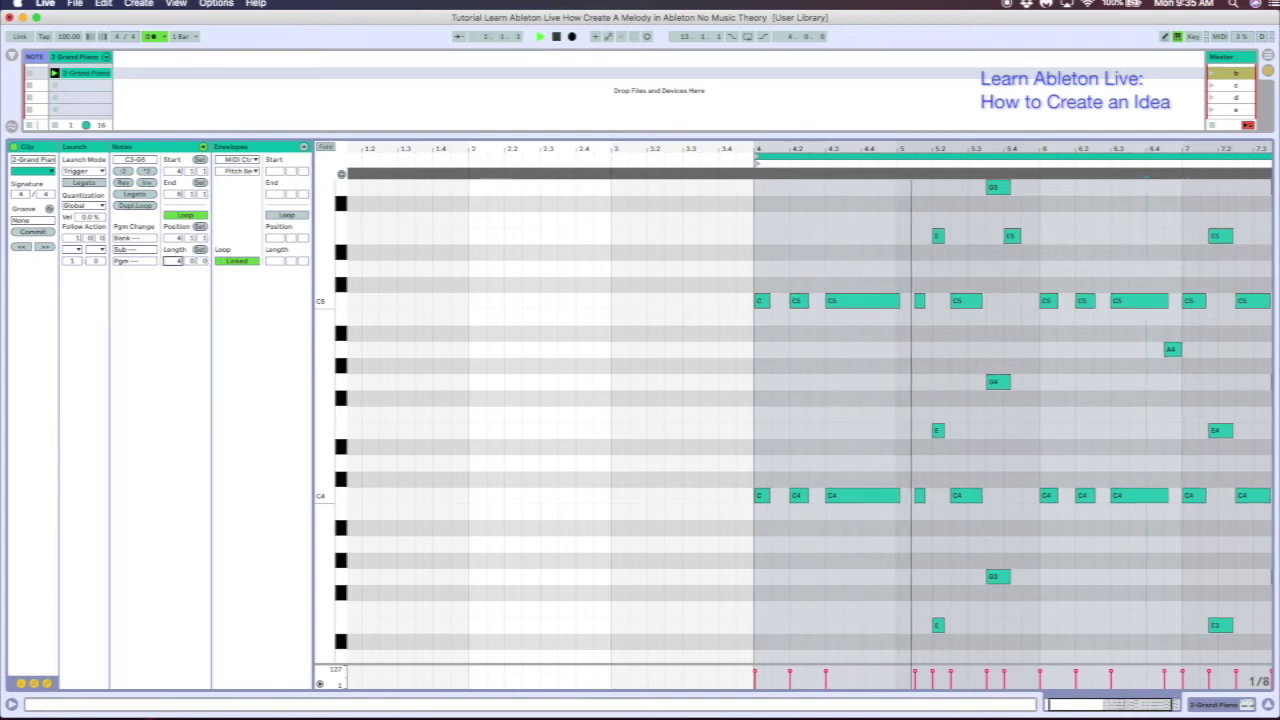
pyautogui.write('2')
pyautogui.press('Return')
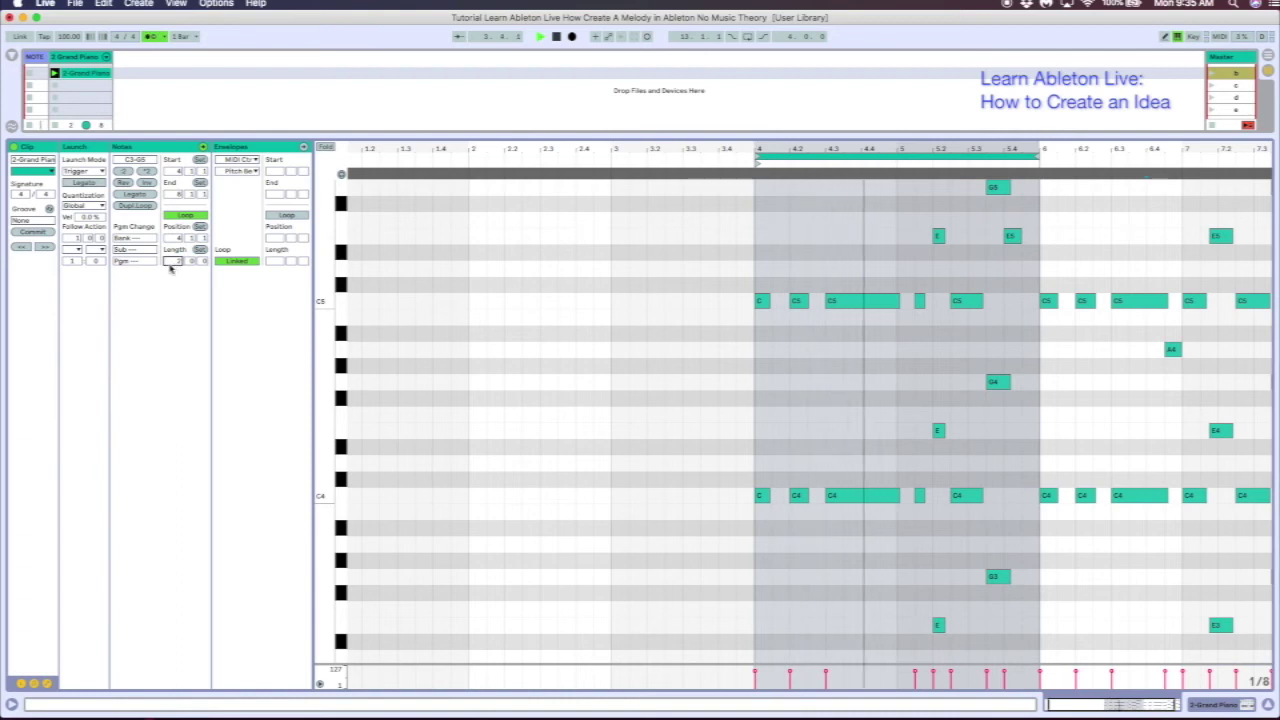
pyautogui.press('space')
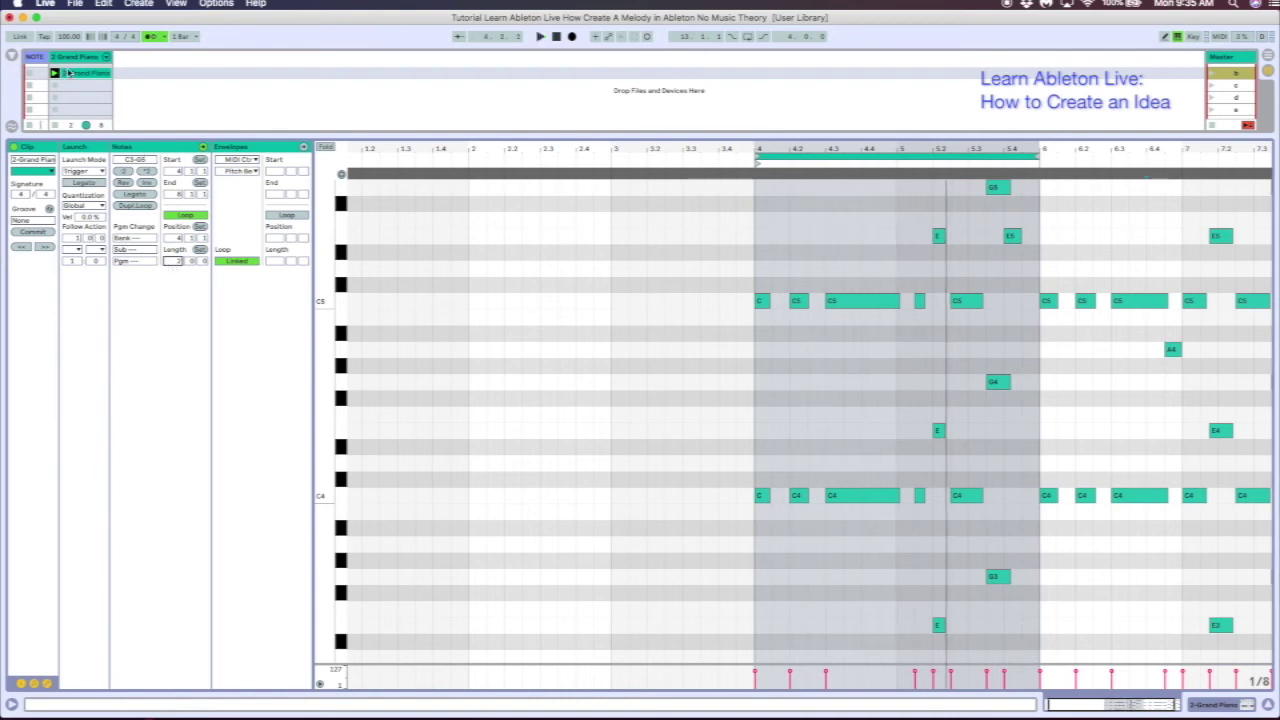
# Duplicate the Grand Piano clip into scene c, enlarge the session area and open the duplicate.
pyautogui.press('super+d')
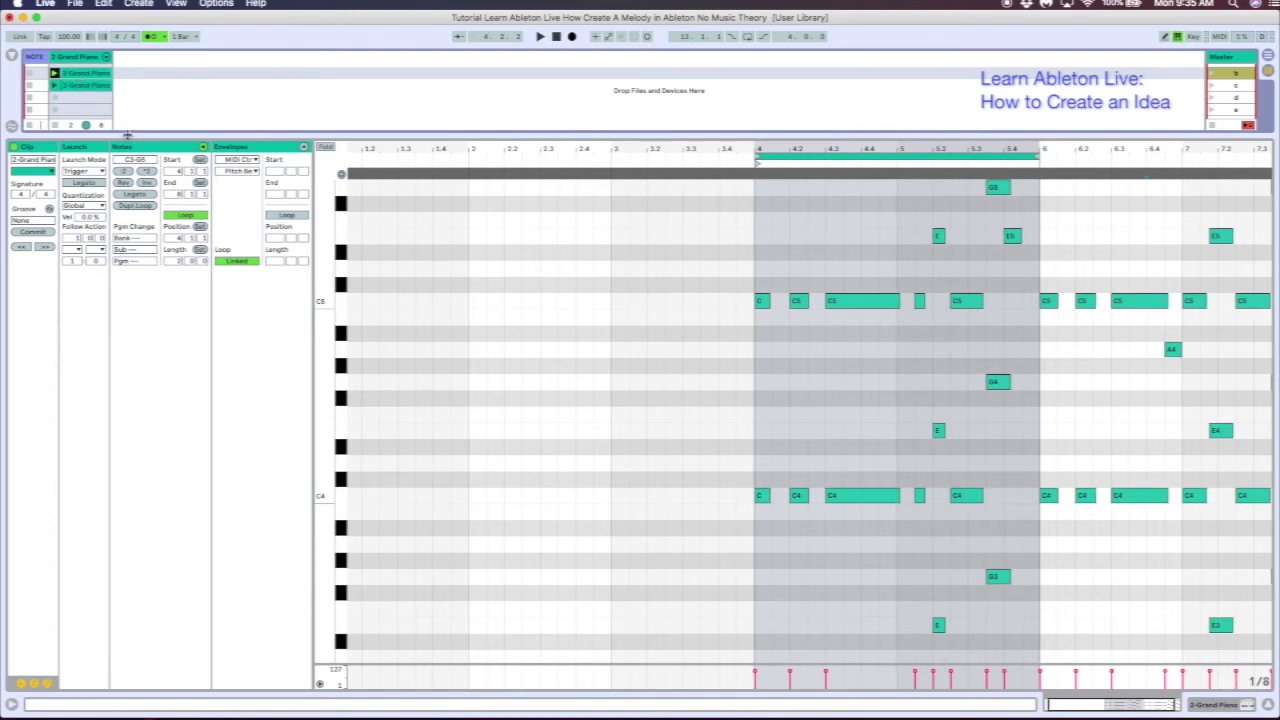
pyautogui.moveTo(127, 134); pyautogui.dragTo(134, 457)
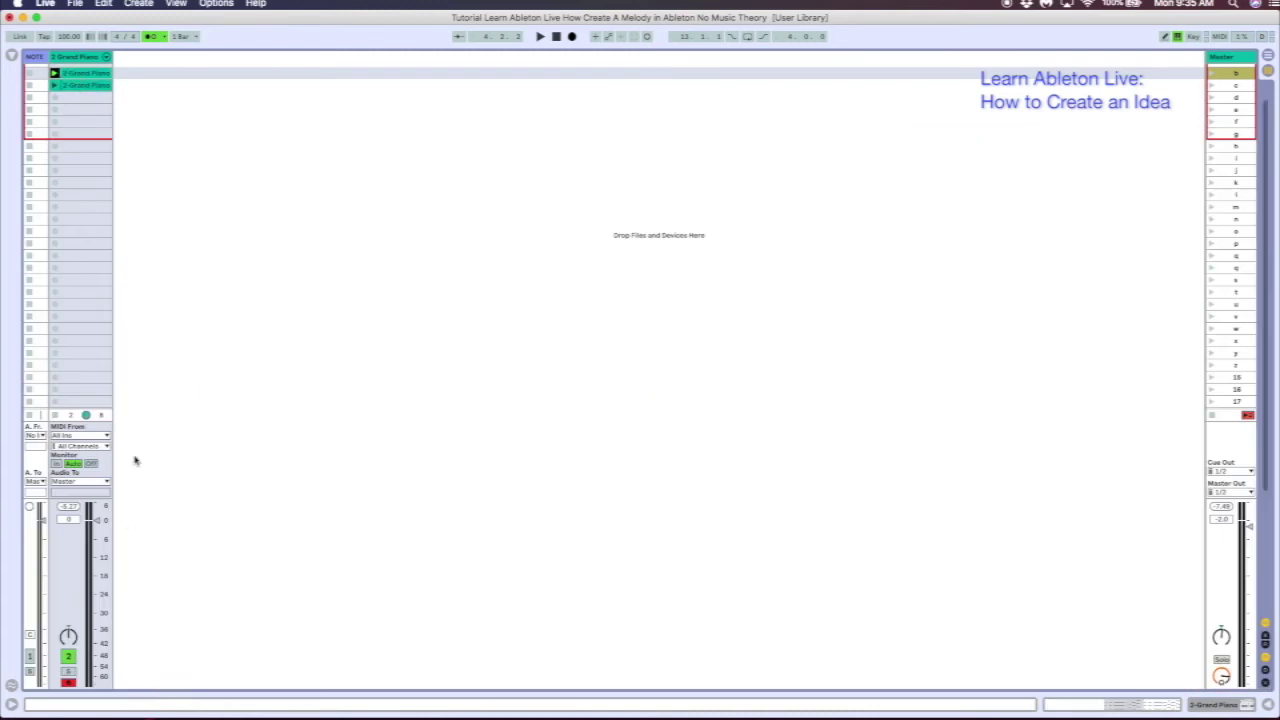
pyautogui.click(97, 88)
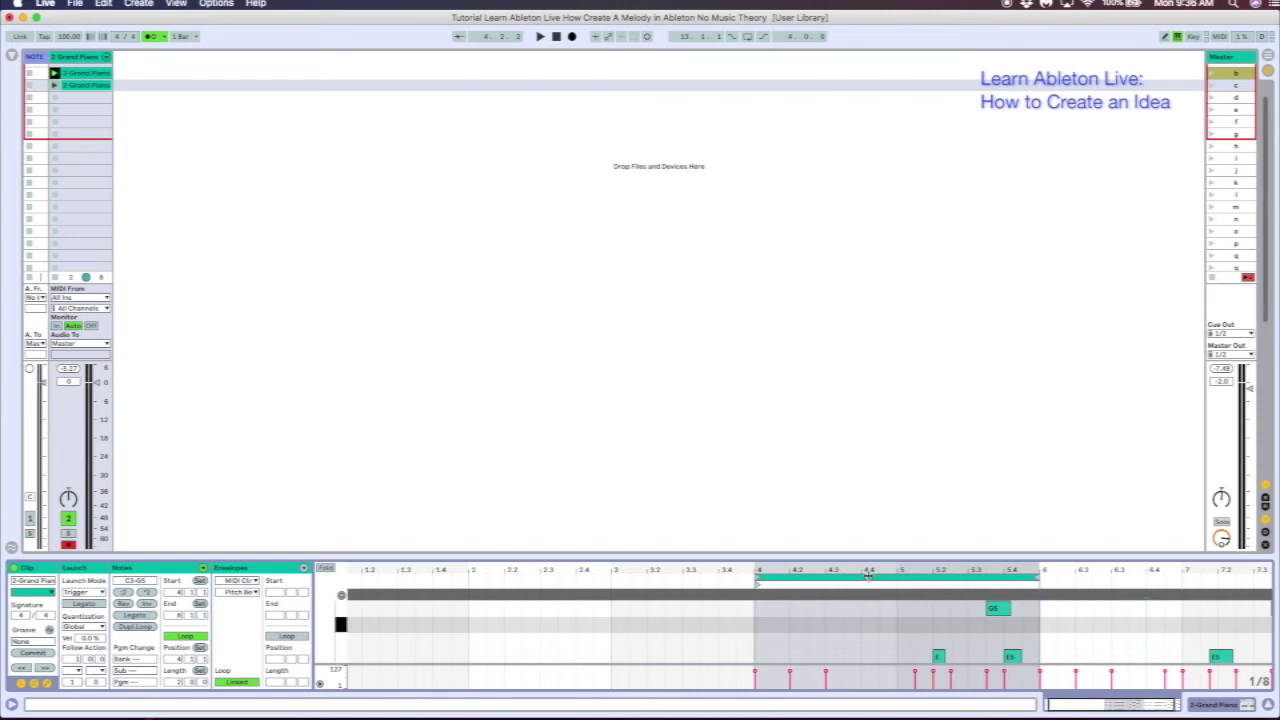
# Move the duplicate clip's two-bar loop from bar 4 to start at bar 6.
pyautogui.click(868, 577)
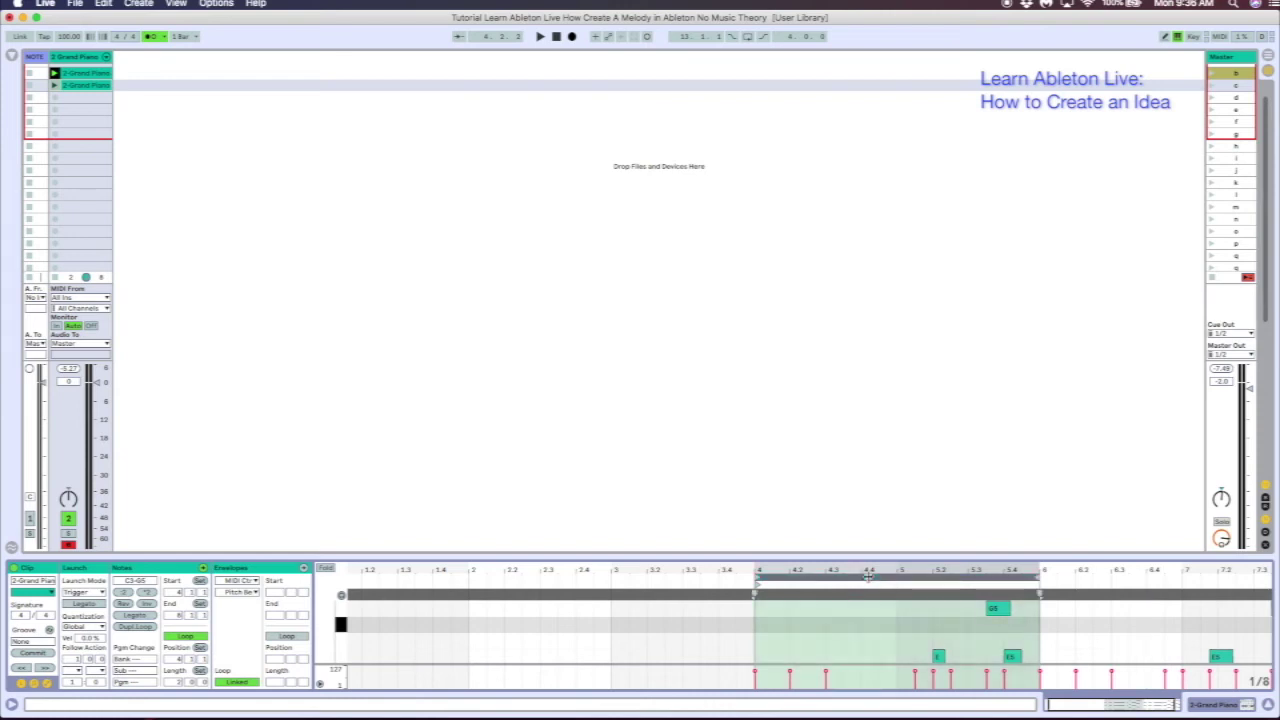
pyautogui.press('Up')
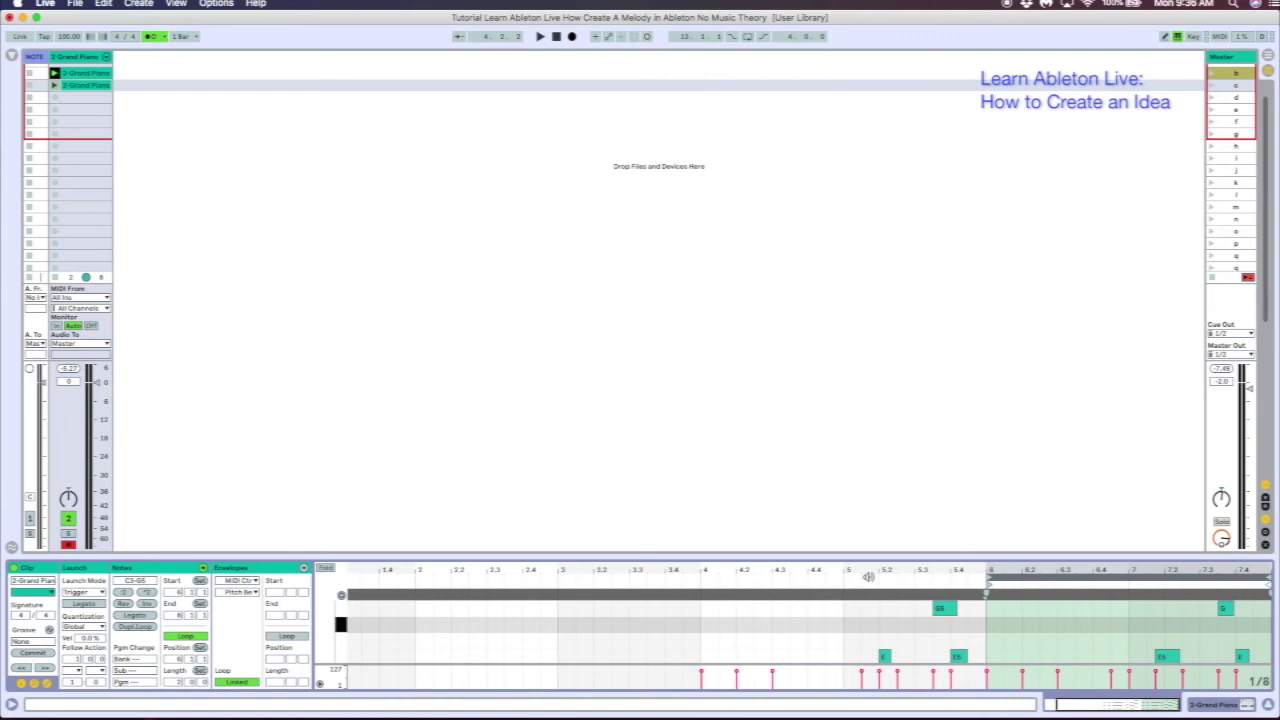
pyautogui.press('Down')
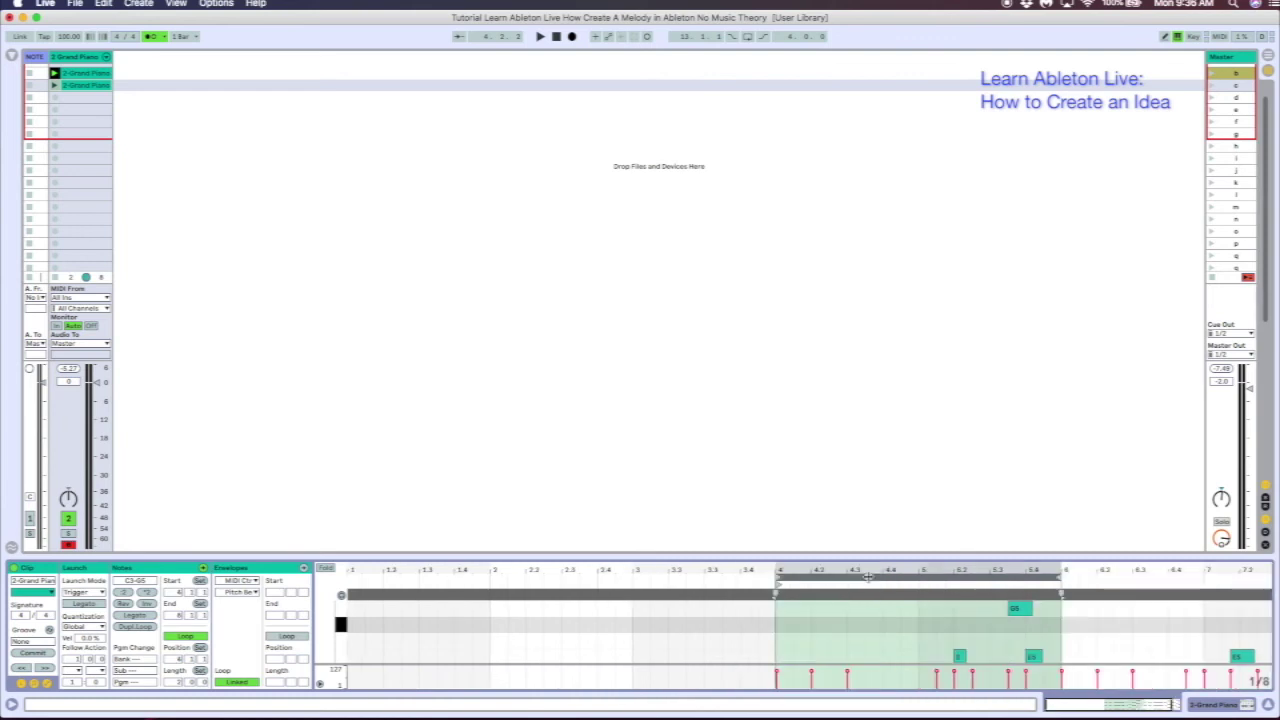
pyautogui.press('Up')
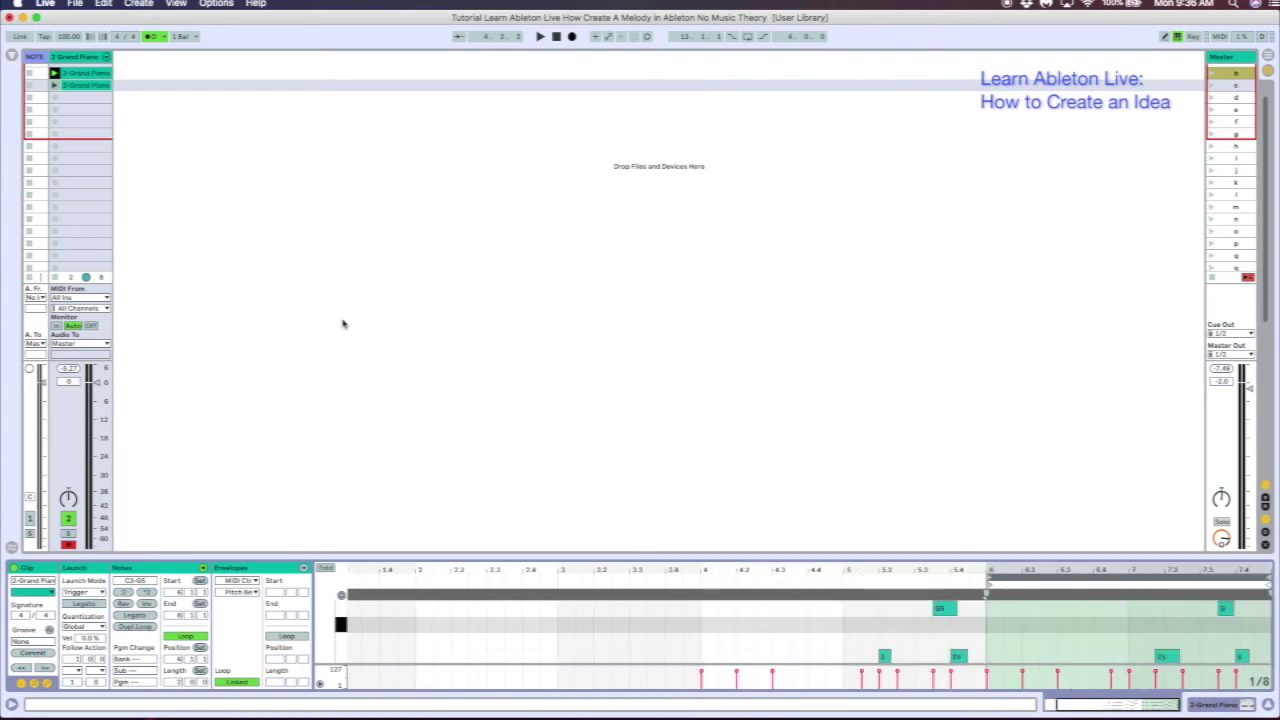
# Launch the scene c and scene b Grand Piano clips alternately to compare them, ending on scene c.
pyautogui.click(55, 86)
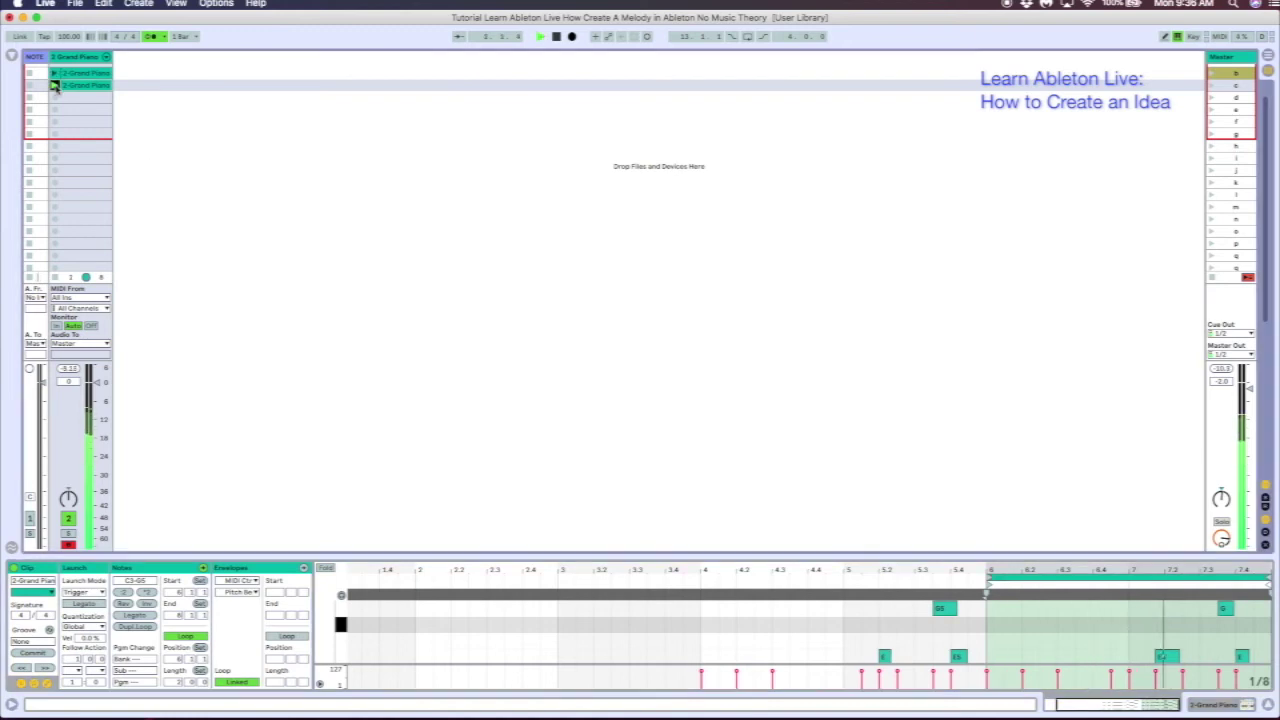
pyautogui.click(55, 74)
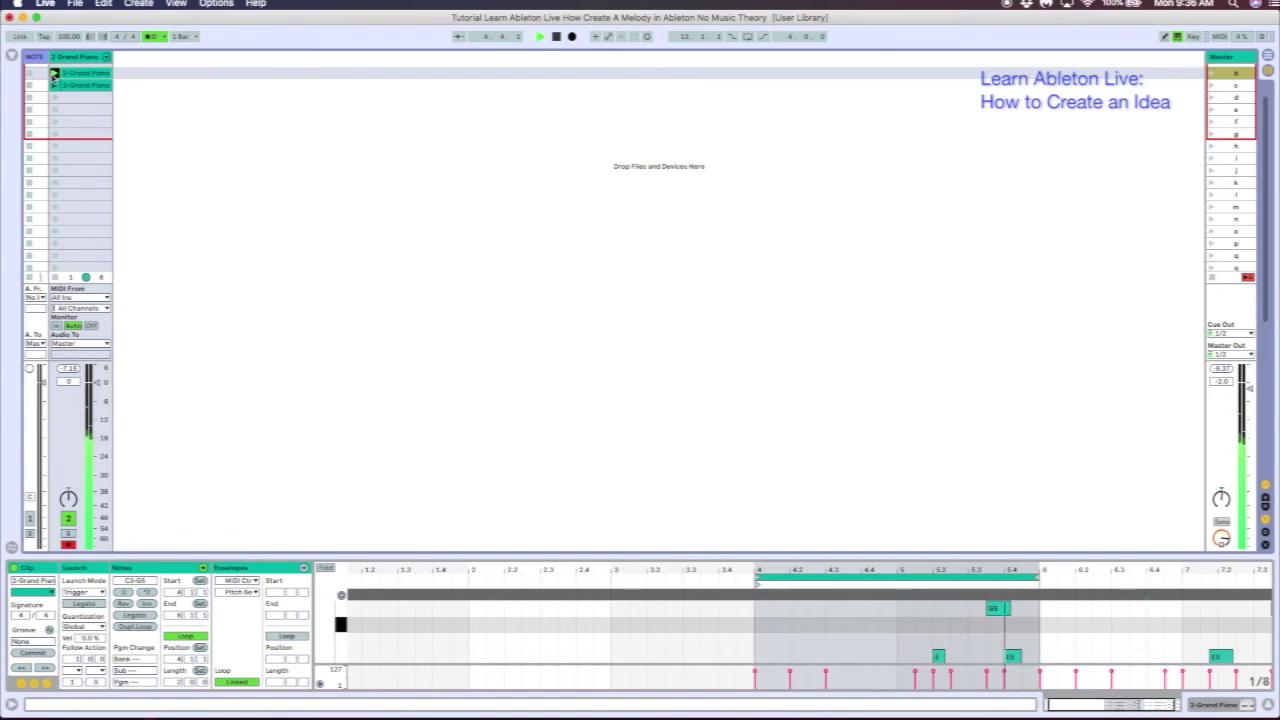
pyautogui.click(55, 86)
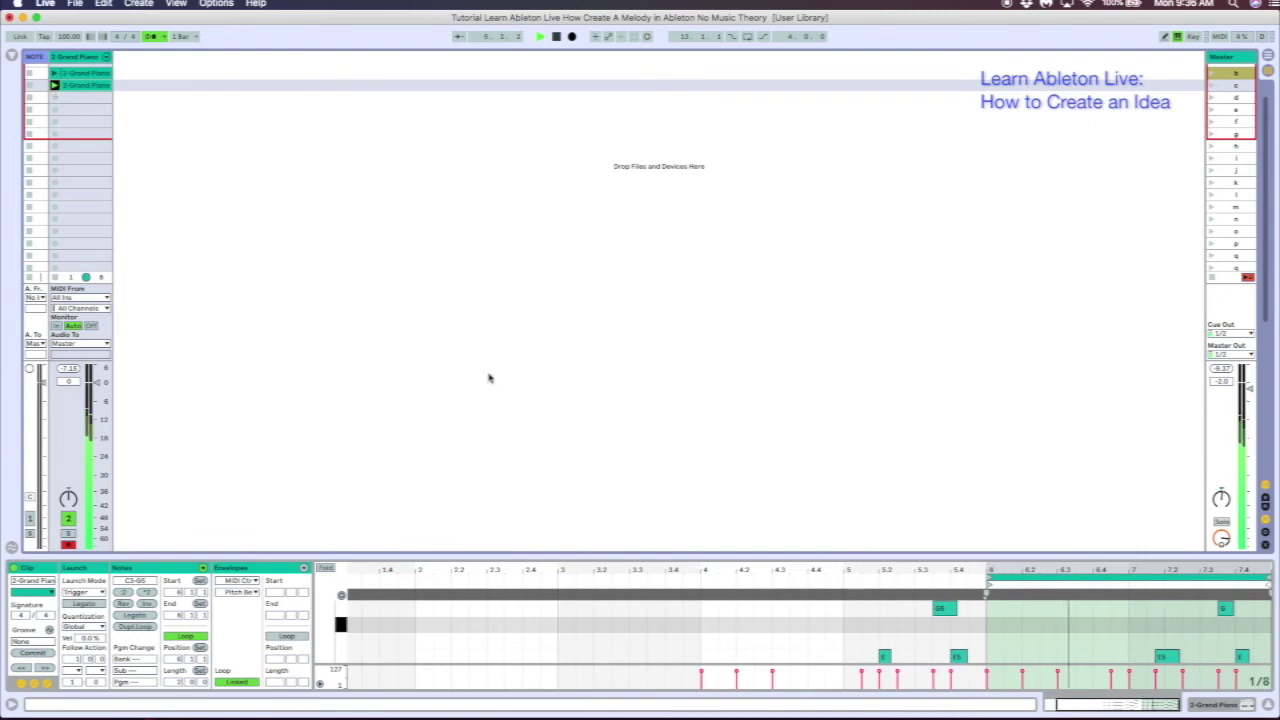
# Enlarge the note editor and audition loop lengths of one beat, one bar and one and a half bars, ending at 2 bars.
pyautogui.moveTo(543, 554); pyautogui.dragTo(579, 136)
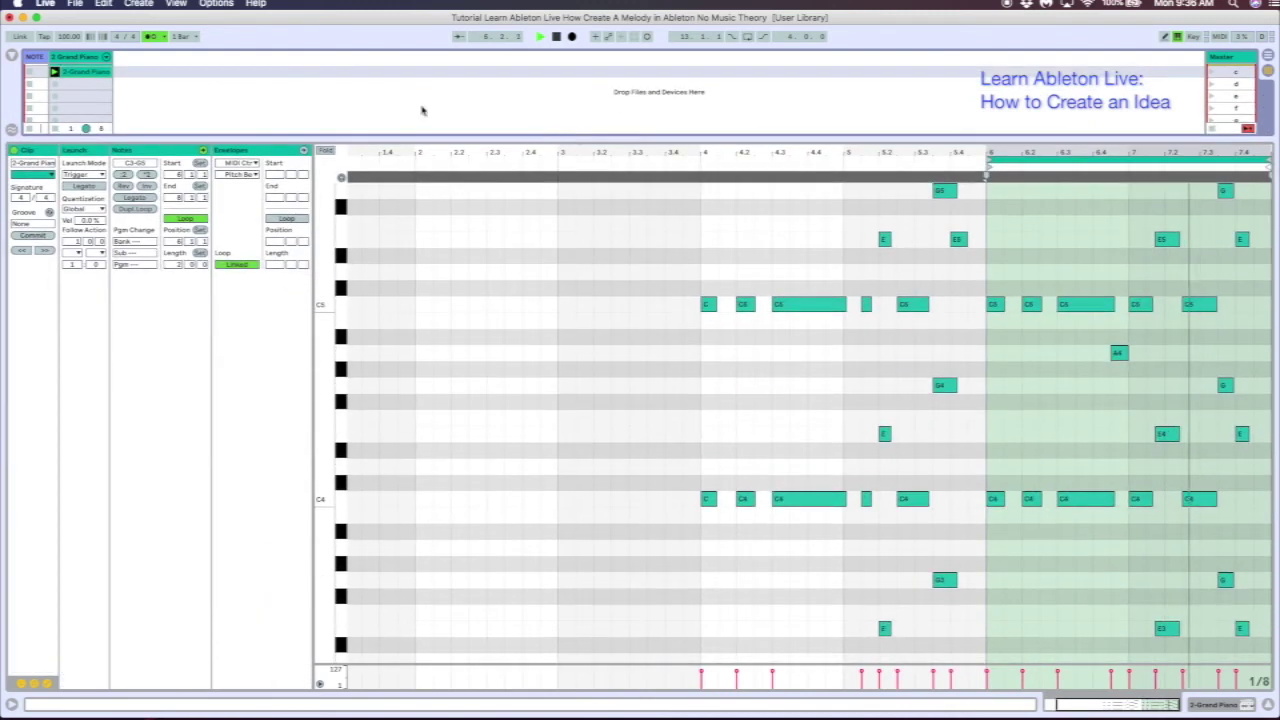
pyautogui.scroll(2, 60, 95)
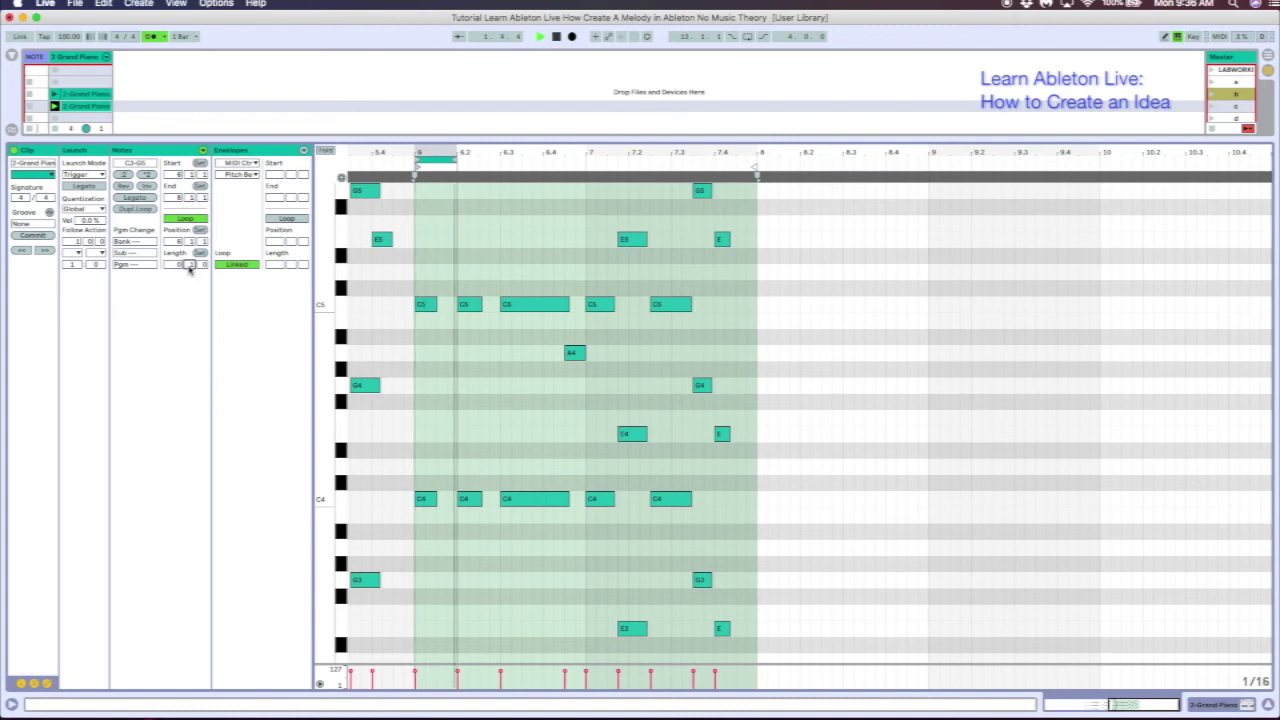
pyautogui.scroll(-3, 190, 265)
pyautogui.scroll(2, 190, 265)
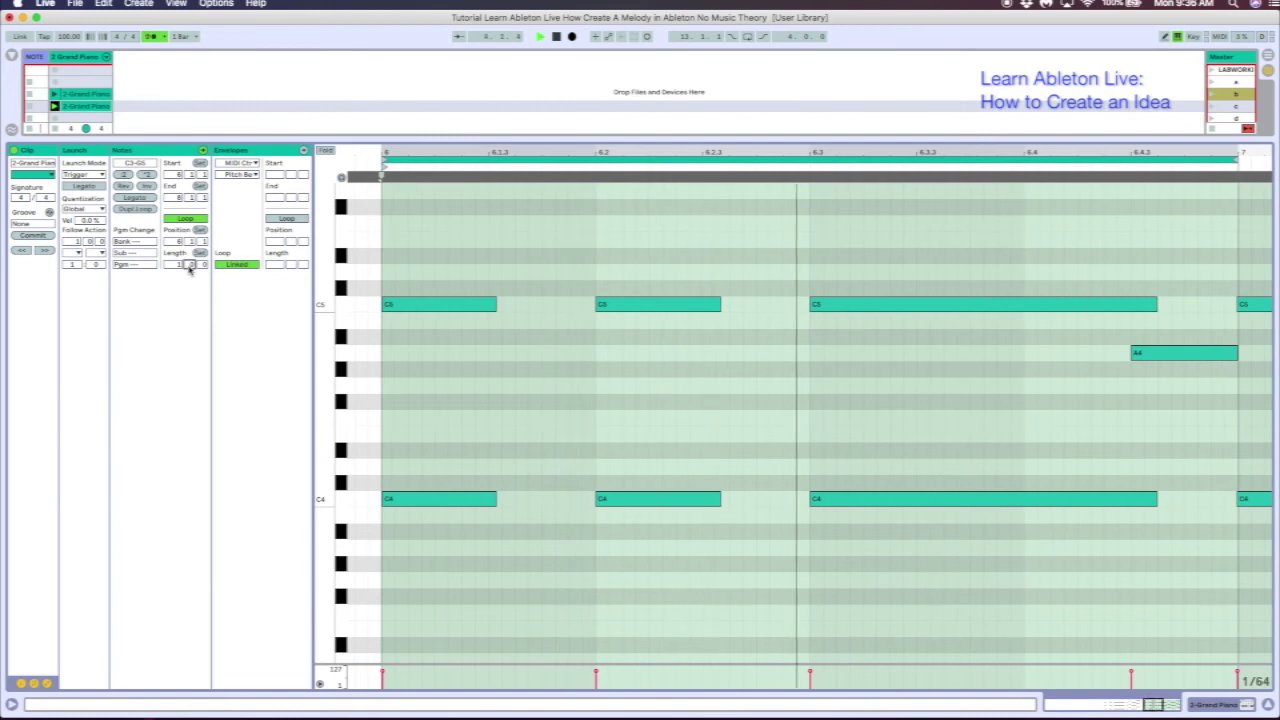
pyautogui.scroll(2, 190, 265)
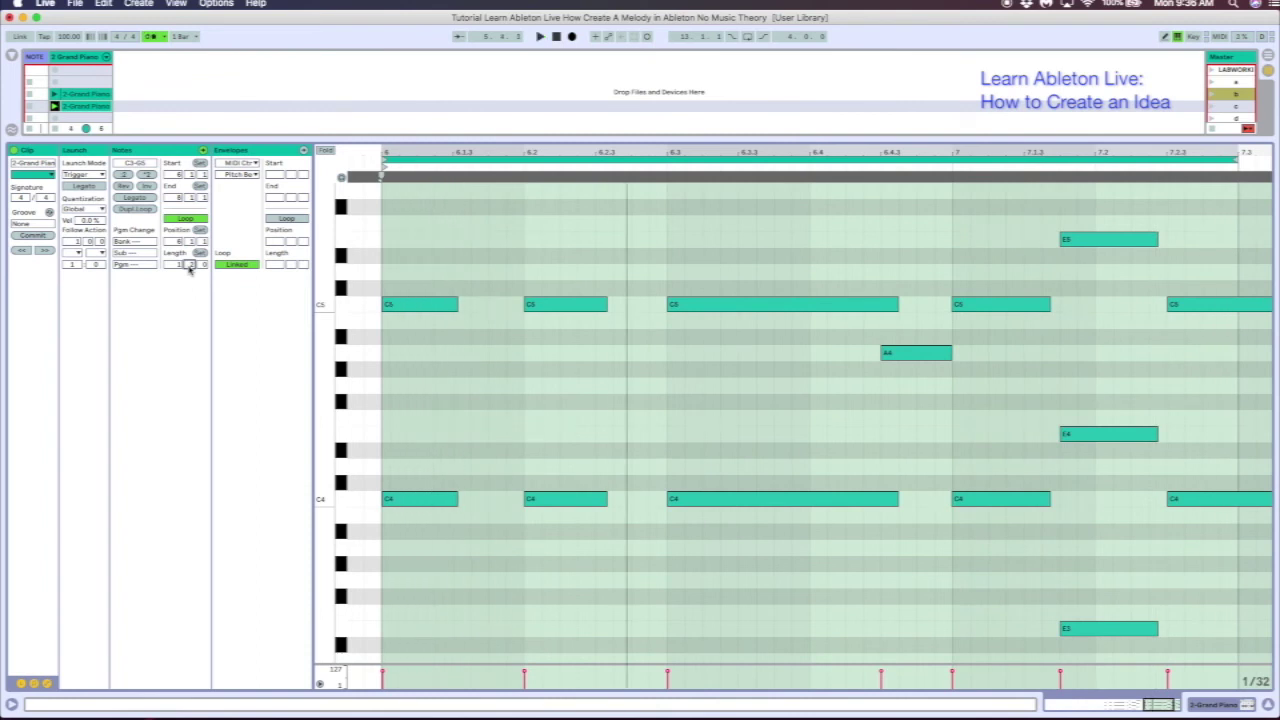
pyautogui.scroll(1, 180, 268)
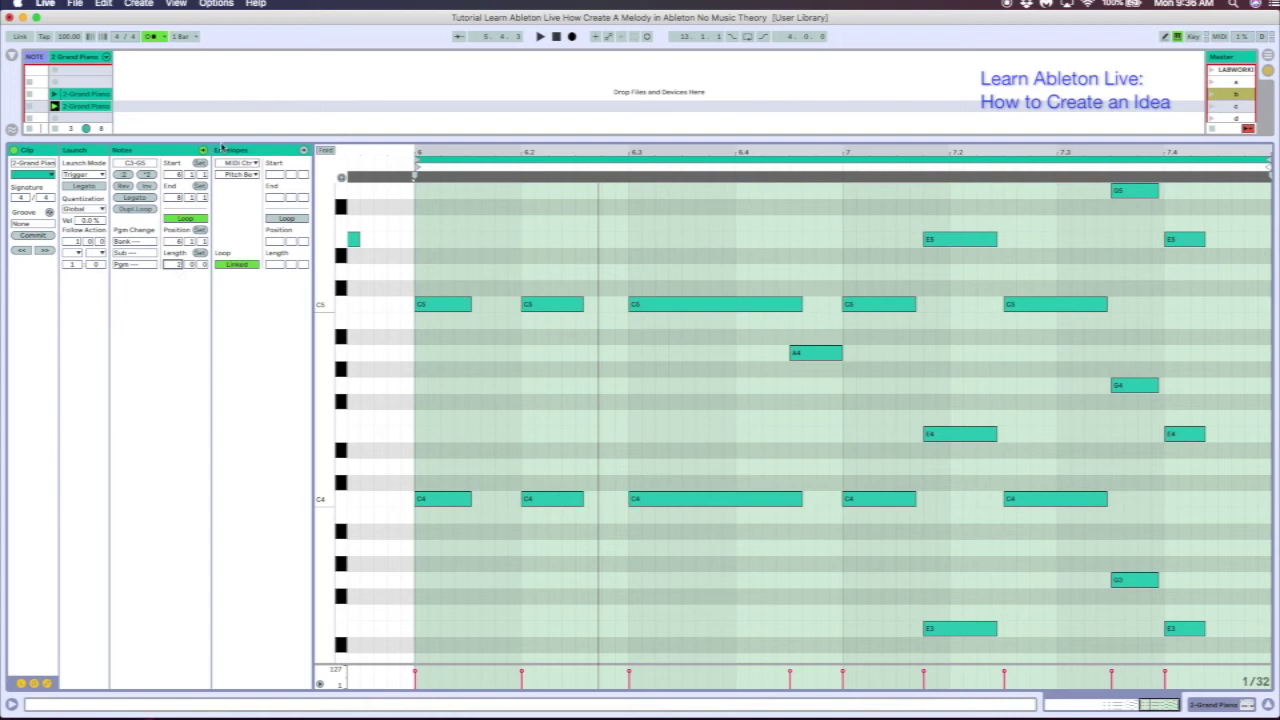
# Enlarge the session area and stop the Grand Piano track's clip.
pyautogui.moveTo(220, 139); pyautogui.dragTo(265, 455)
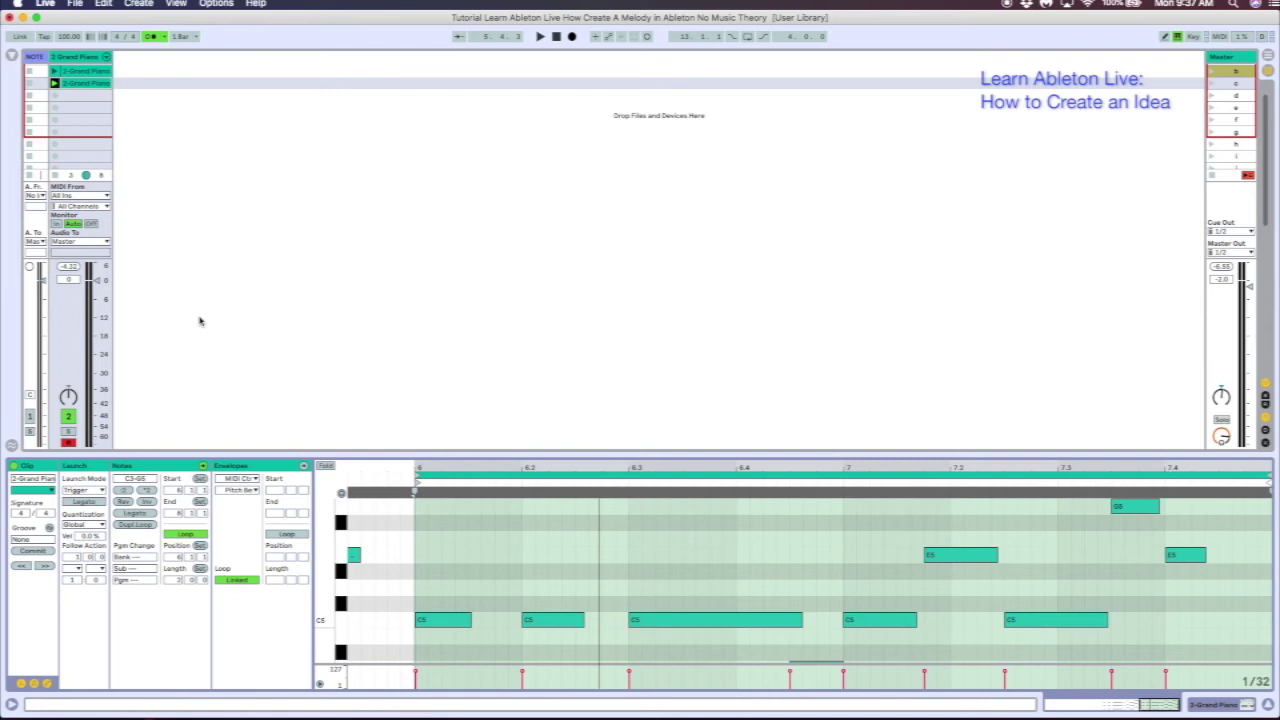
pyautogui.click(93, 118)
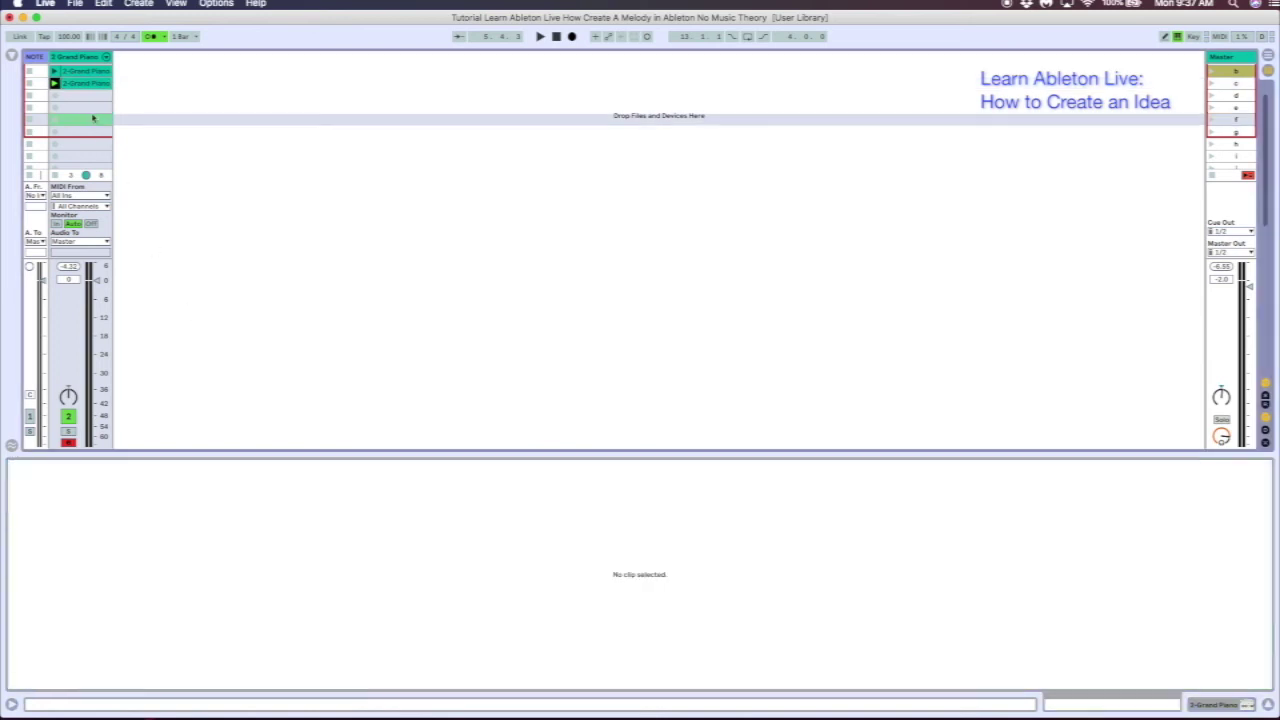
pyautogui.press('Up')
pyautogui.press('Up')
pyautogui.press('Up')
pyautogui.click(57, 176)
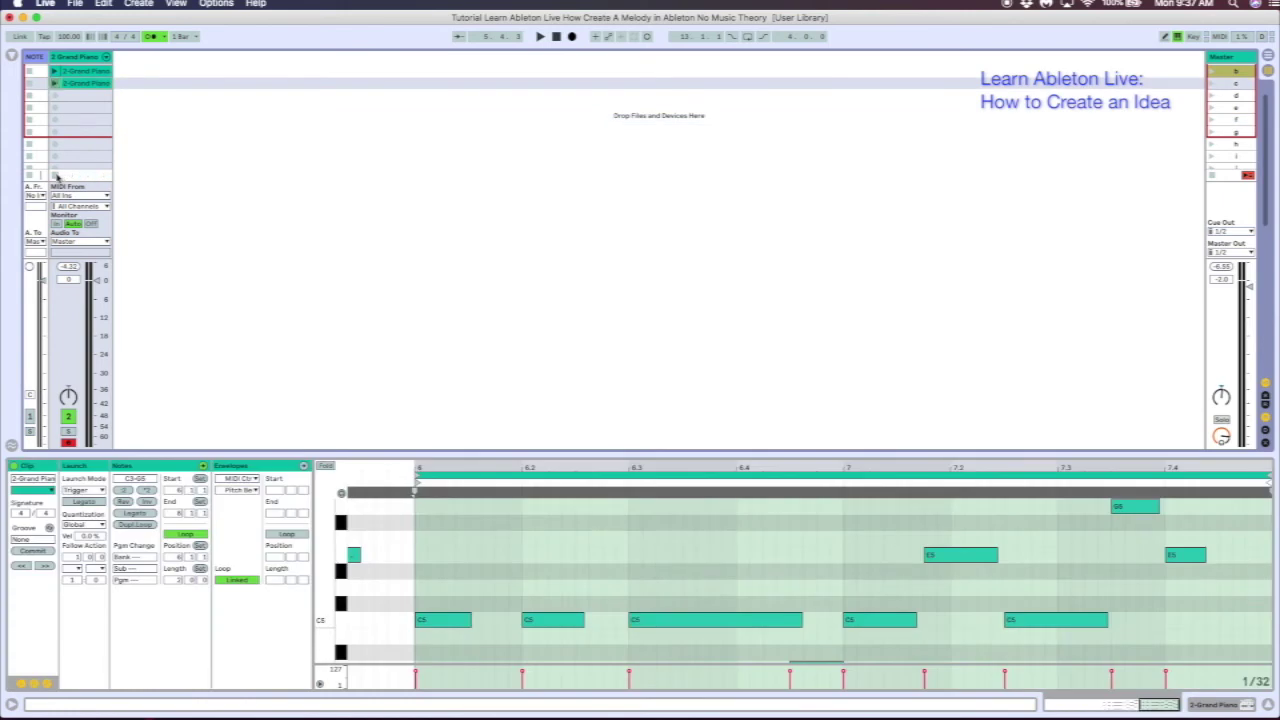
# Capture the freshly played MIDI into the Grand Piano track's scene f slot and nudge the E3 note near 3.2 one grid step later.
pyautogui.click(86, 120)
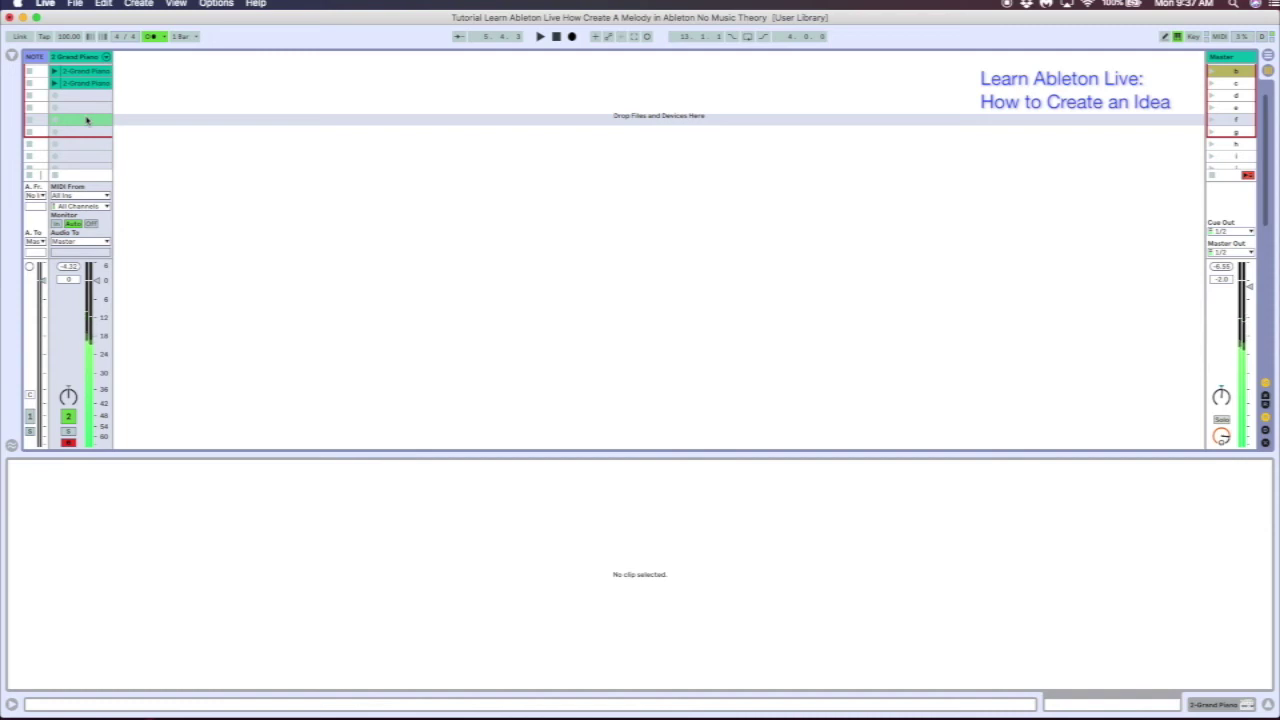
pyautogui.click(647, 37)
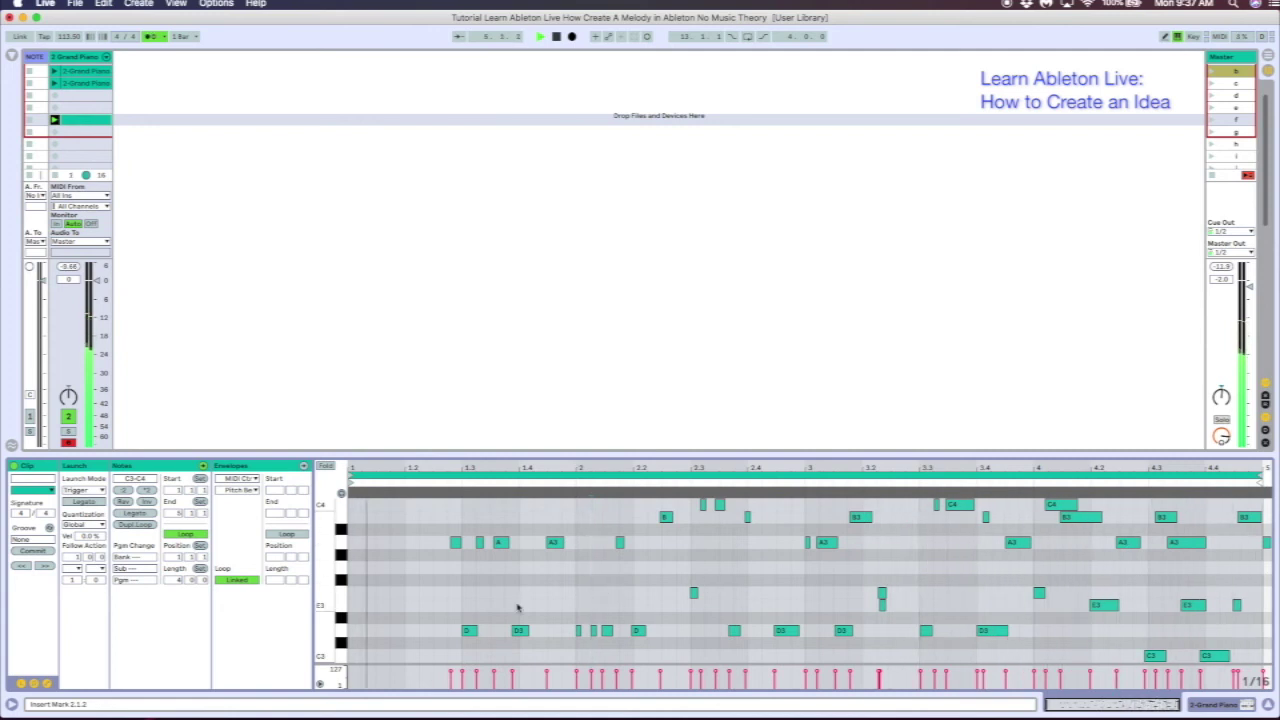
pyautogui.click(881, 605)
pyautogui.press('Right')
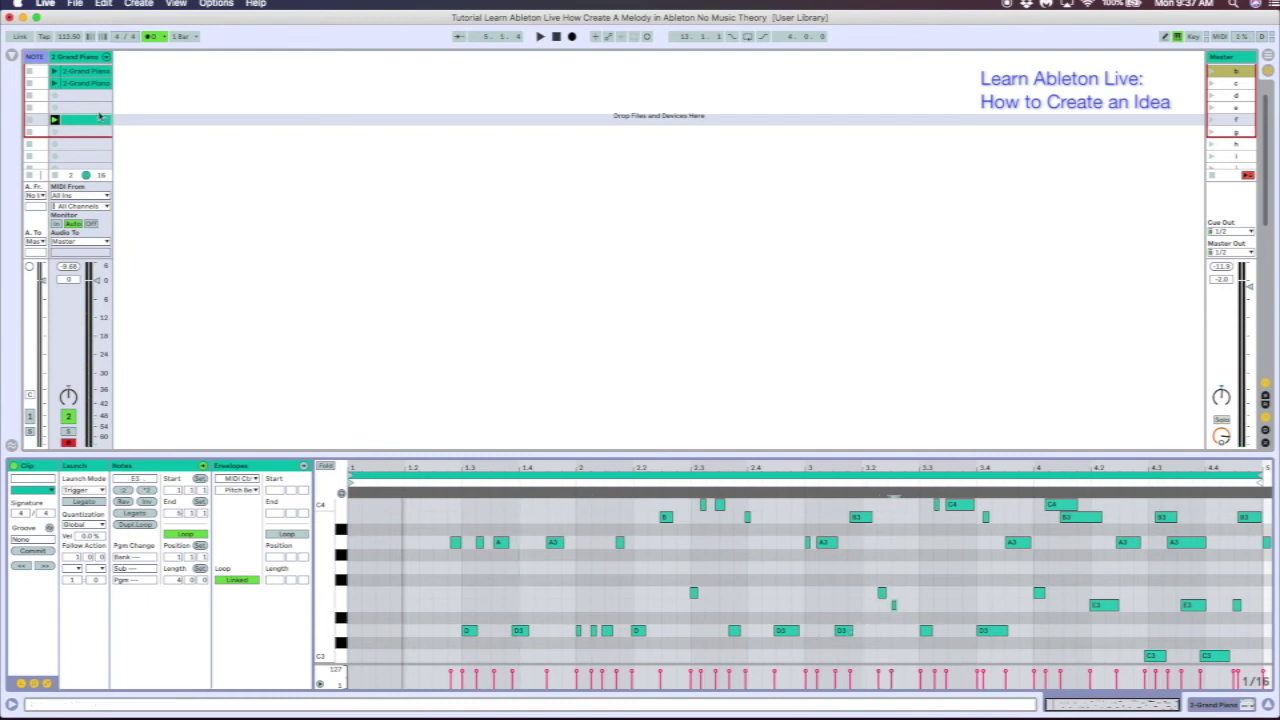
# Move the captured clip onto a new Grand Piano track in scene c and check the instrument on both tracks.
pyautogui.moveTo(95, 121); pyautogui.dragTo(177, 86)
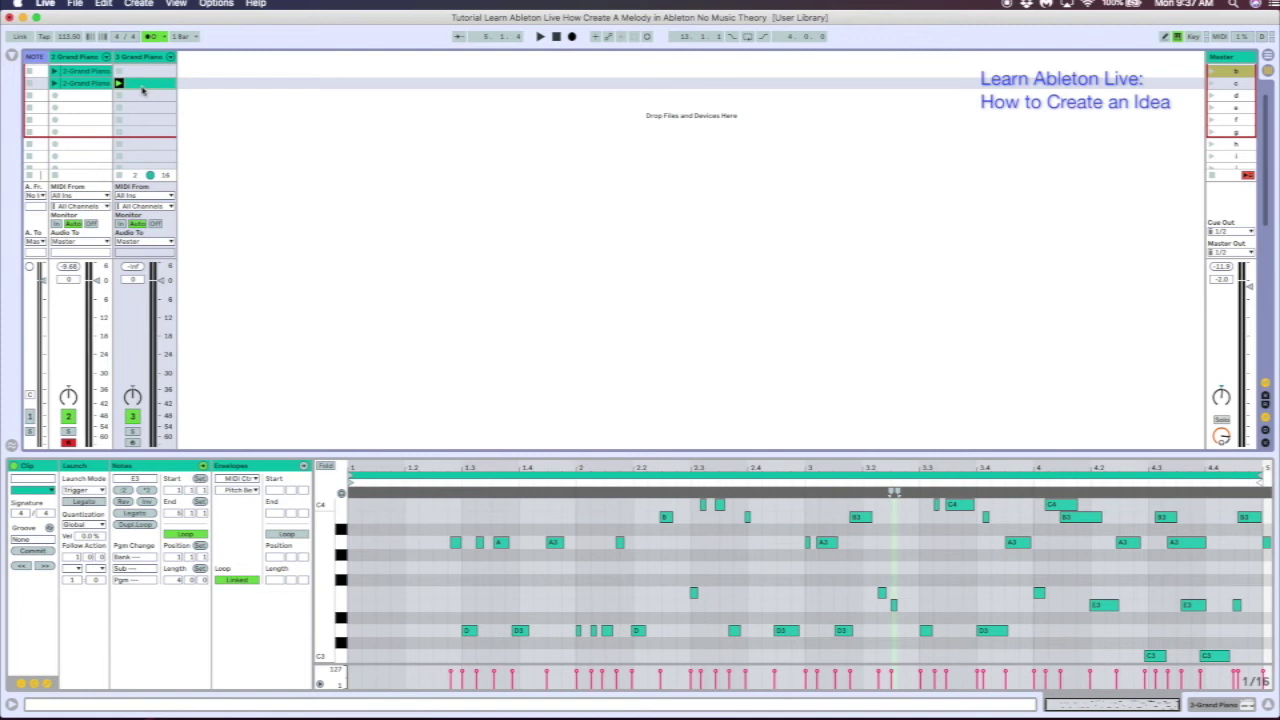
pyautogui.click(150, 58)
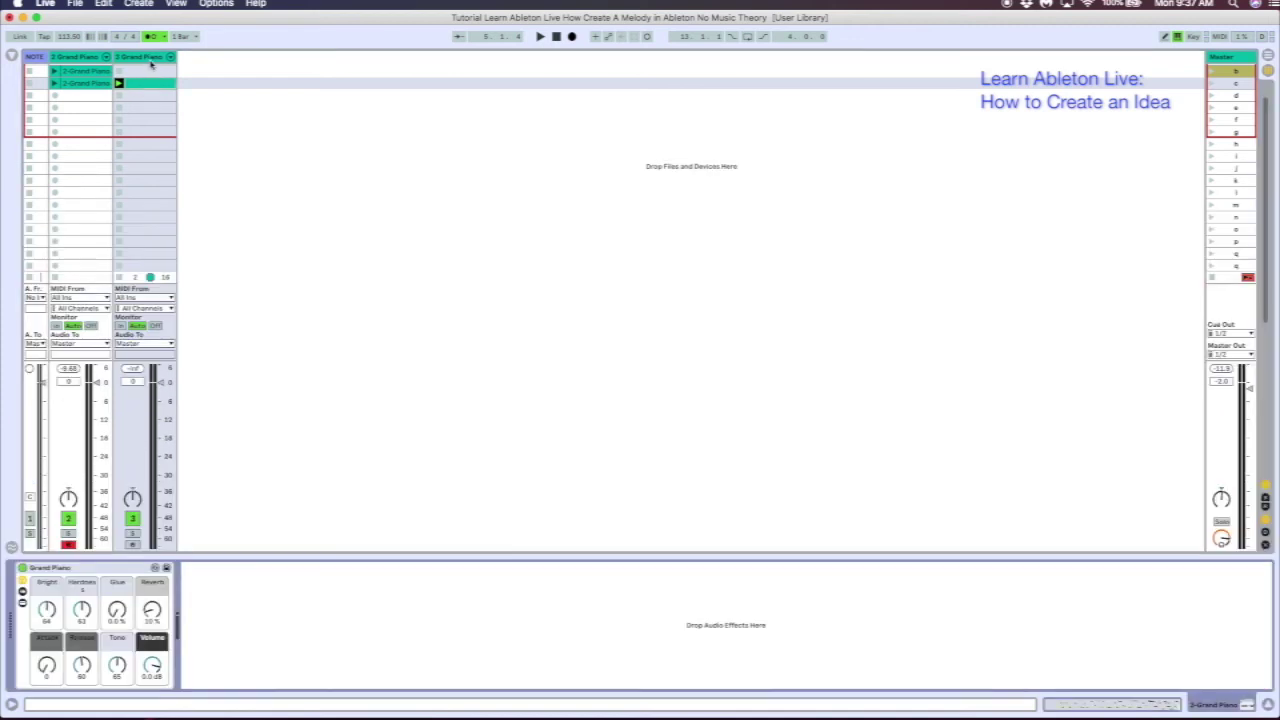
pyautogui.click(95, 61)
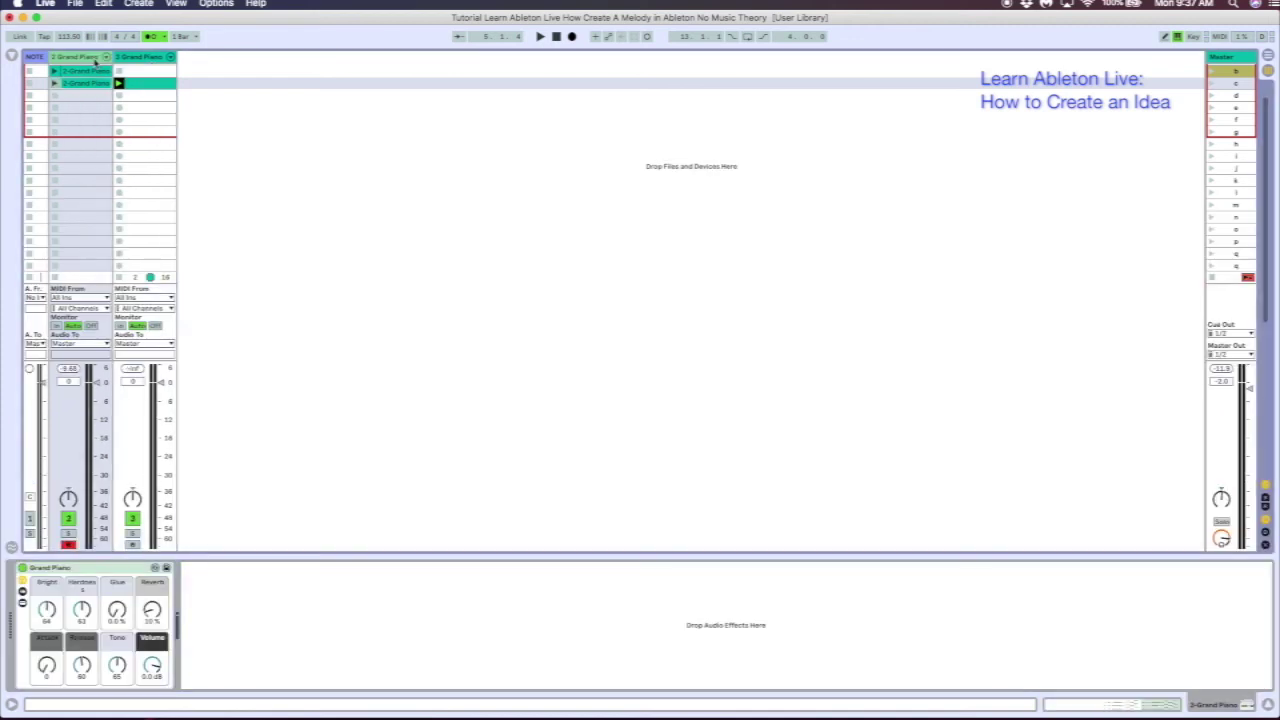
# Place the captured clip in scene f beside a copy of the scene b clip, and set the scene b clip's loop length to 4 bars.
pyautogui.moveTo(100, 74); pyautogui.dragTo(137, 121)
pyautogui.doubleClick(125, 120)
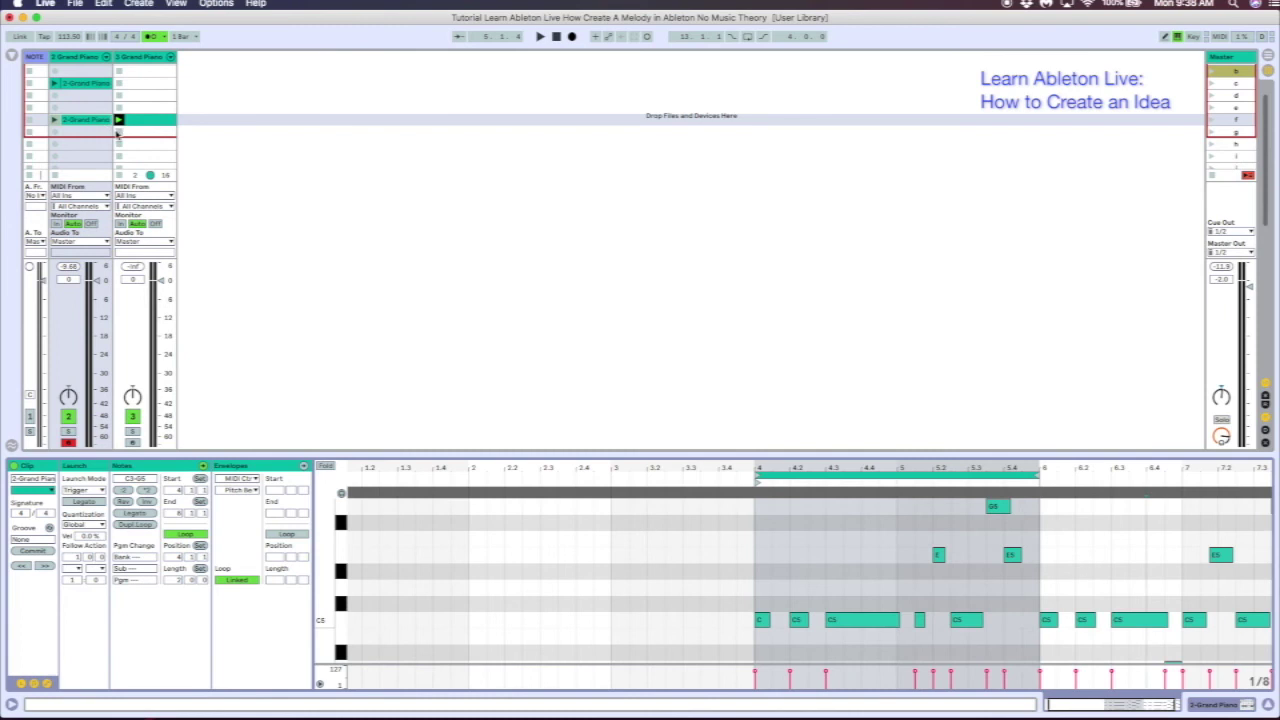
pyautogui.moveTo(96, 121)
pyautogui.mouseDown()
pyautogui.moveTo(98, 78)
pyautogui.moveTo(93, 121)
pyautogui.mouseUp()
pyautogui.click(97, 71)
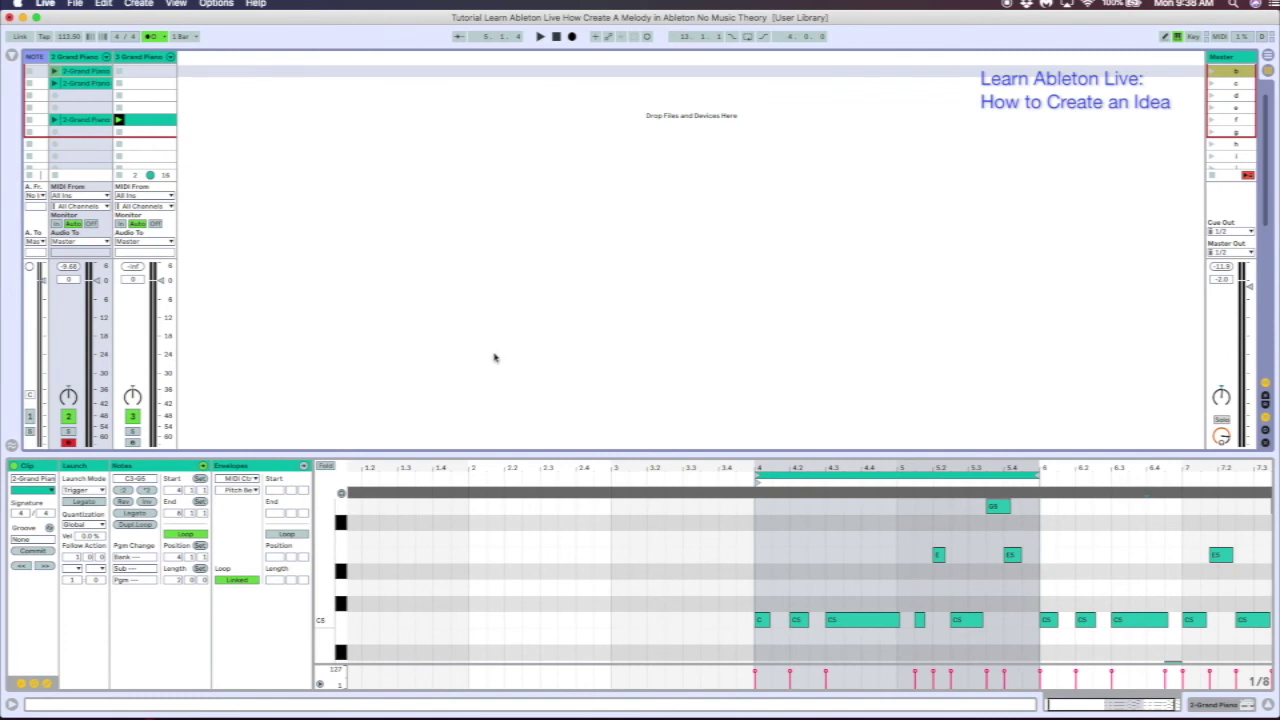
pyautogui.click(177, 584)
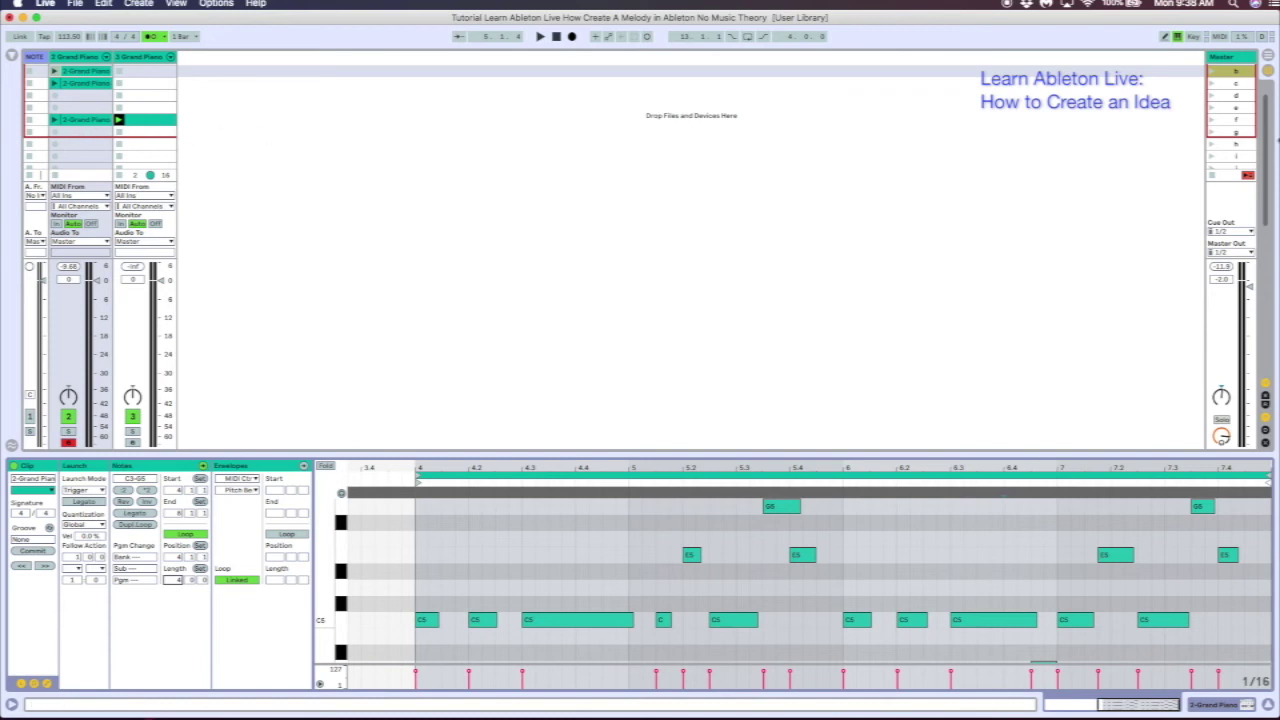
# Launch scene f to hear both clips together, open the captured clip, turn off the metronome and stop playback.
pyautogui.click(1213, 133)
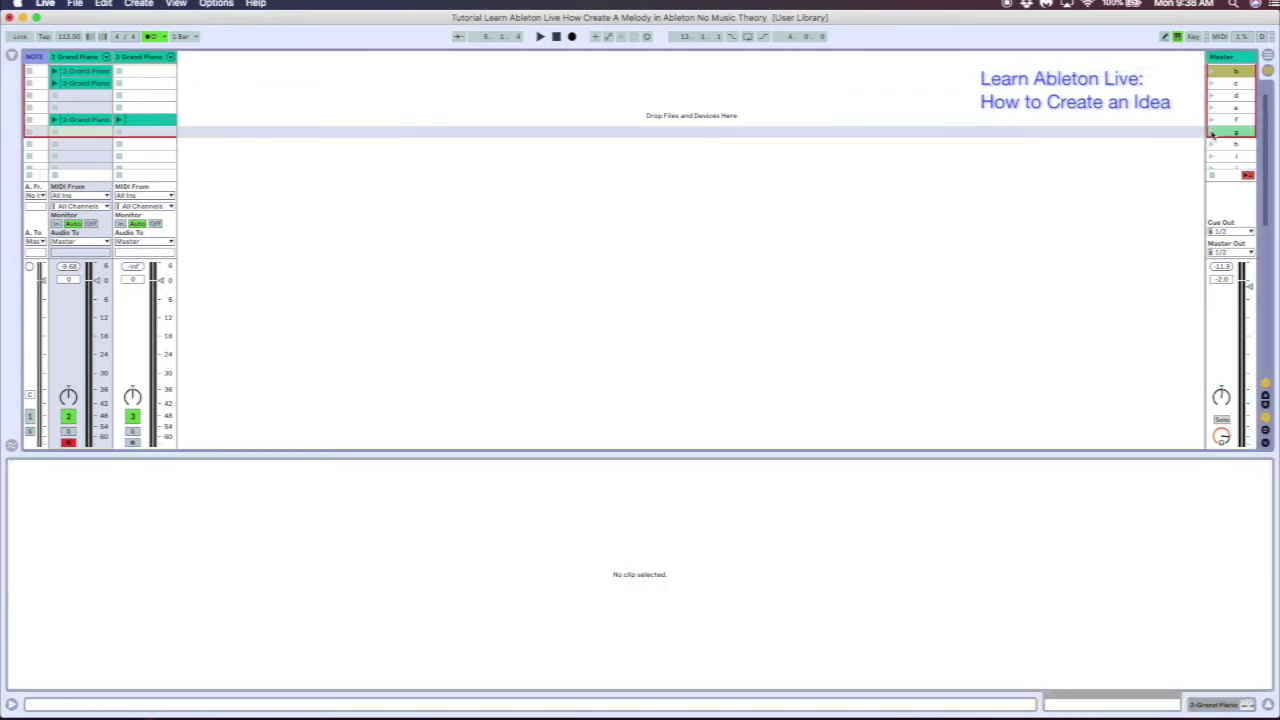
pyautogui.click(1209, 125)
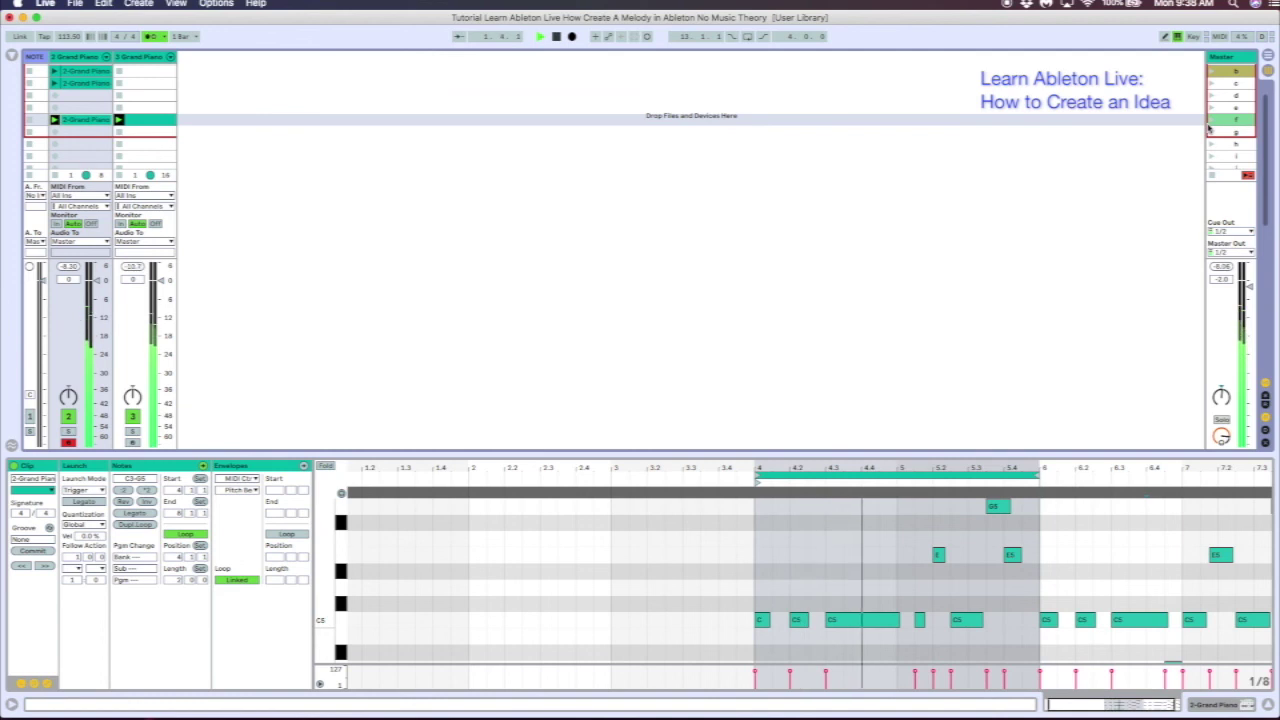
pyautogui.click(165, 120)
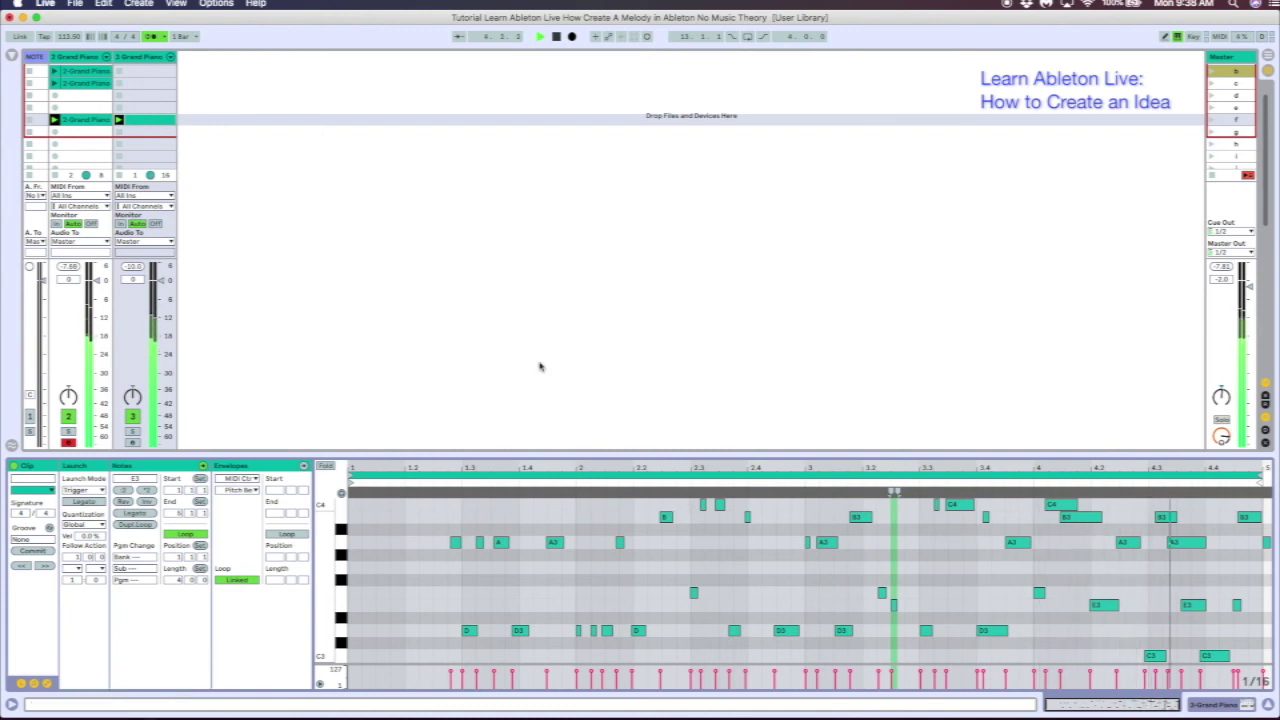
pyautogui.press('space')
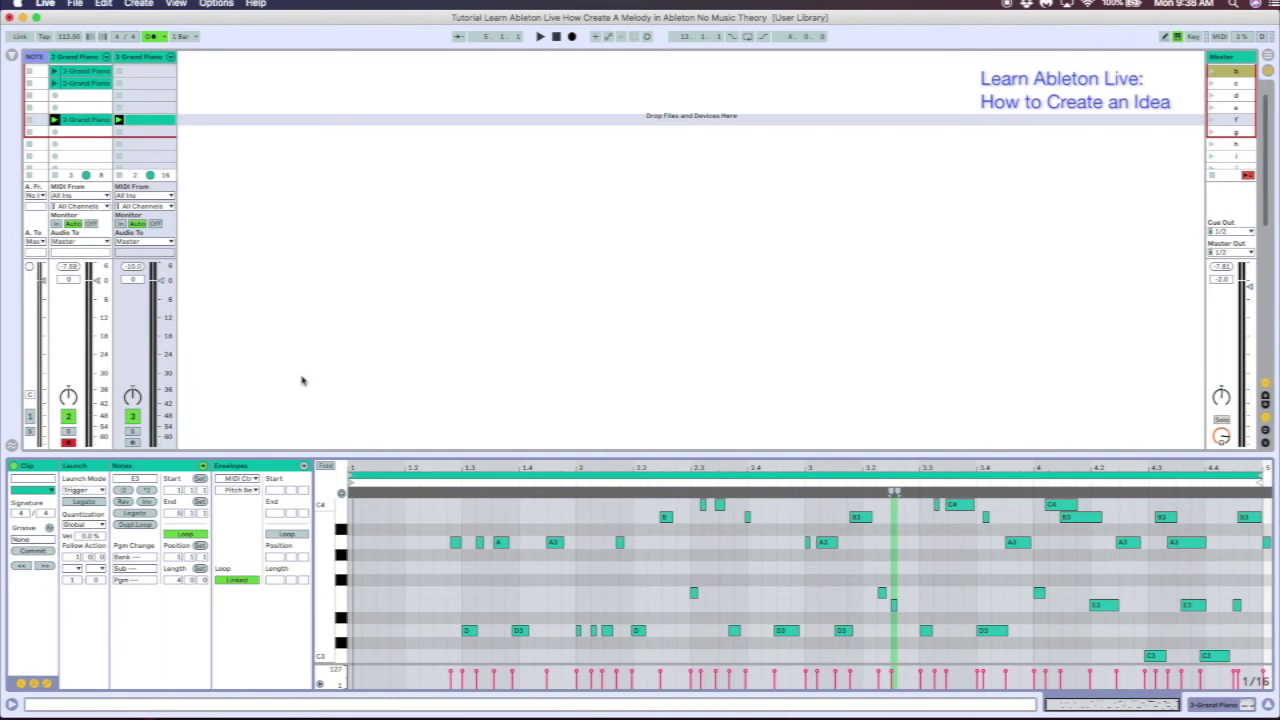
pyautogui.press('space')
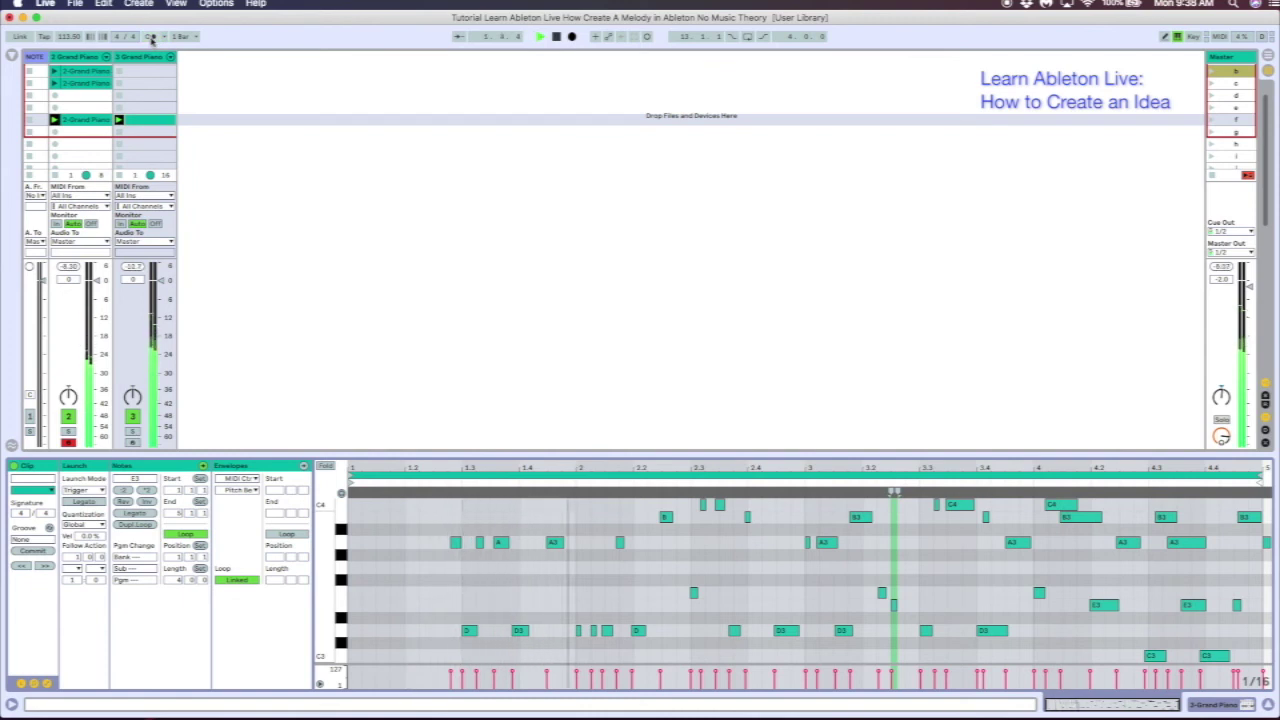
pyautogui.press('space')
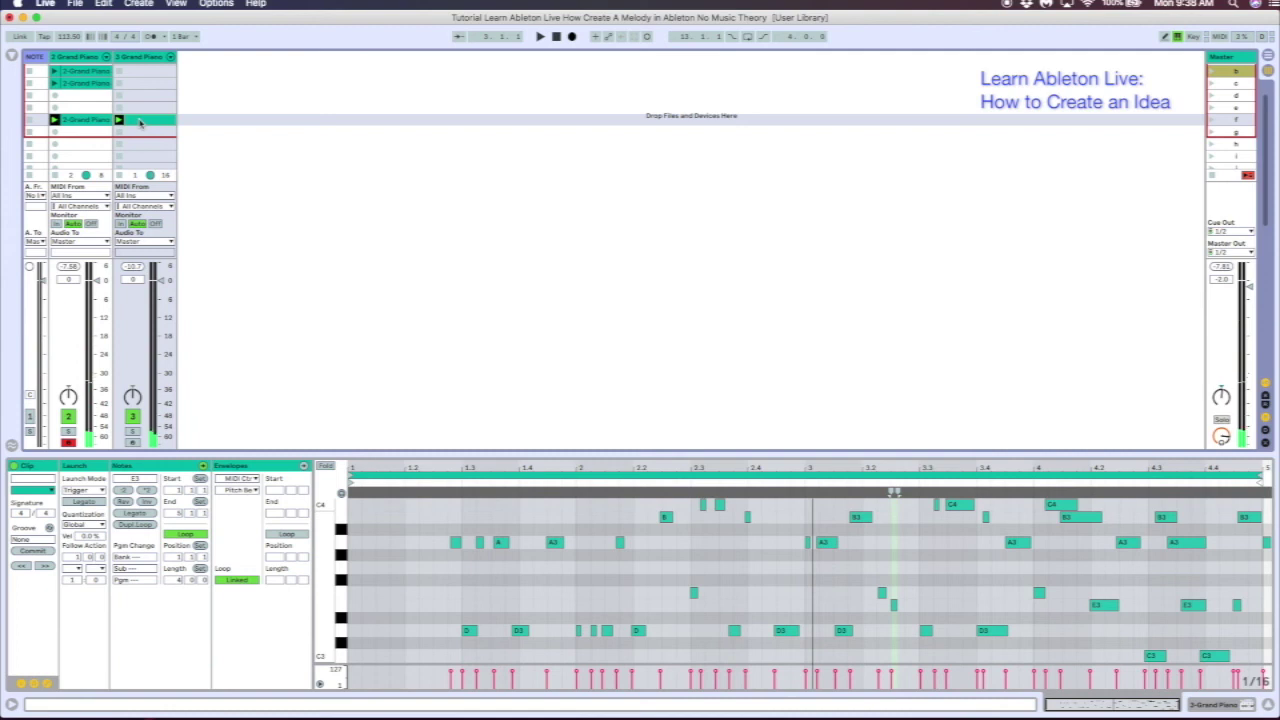
# Duplicate the captured scene f clip onto a new Grand Piano track and transpose all its notes down one octave.
pyautogui.moveTo(140, 122); pyautogui.dragTo(210, 121)
pyautogui.click(511, 514)
pyautogui.press('super+a')
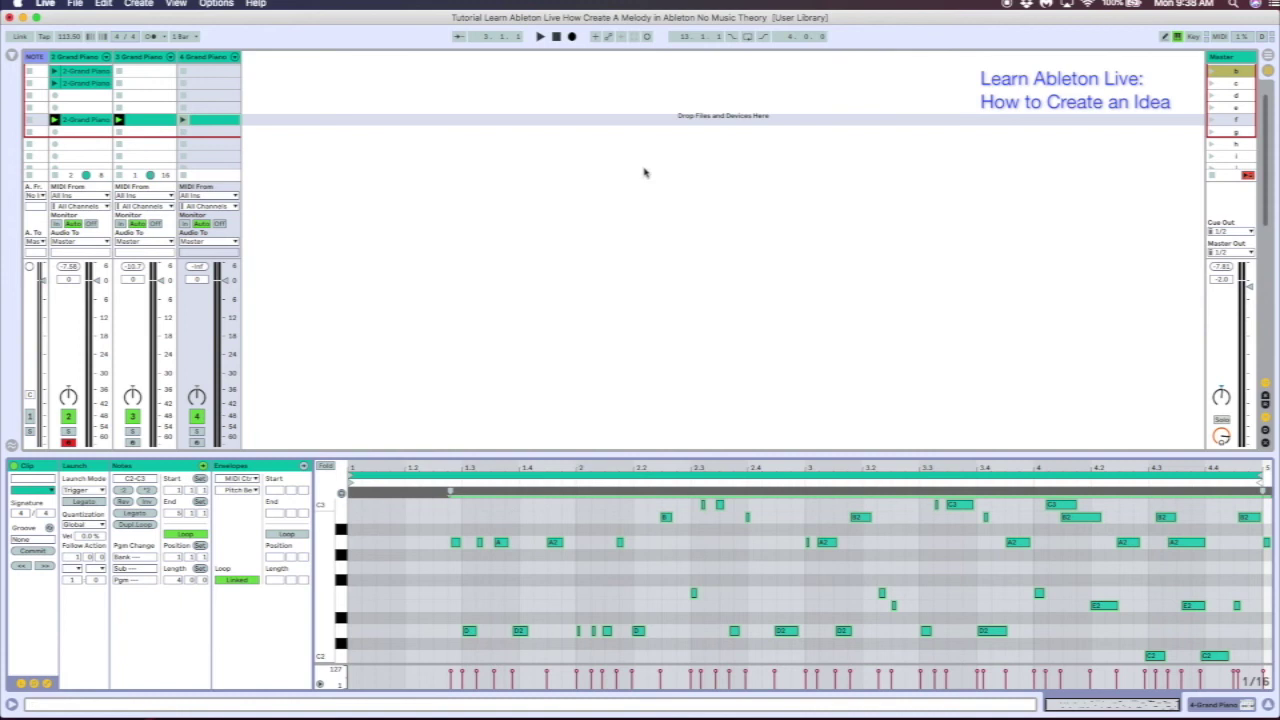
# Rename the octave-lowered scene f clip "C2 quick melody" and the original captured clip "C3 quick melody".
pyautogui.click(226, 122)
pyautogui.press('super+r')
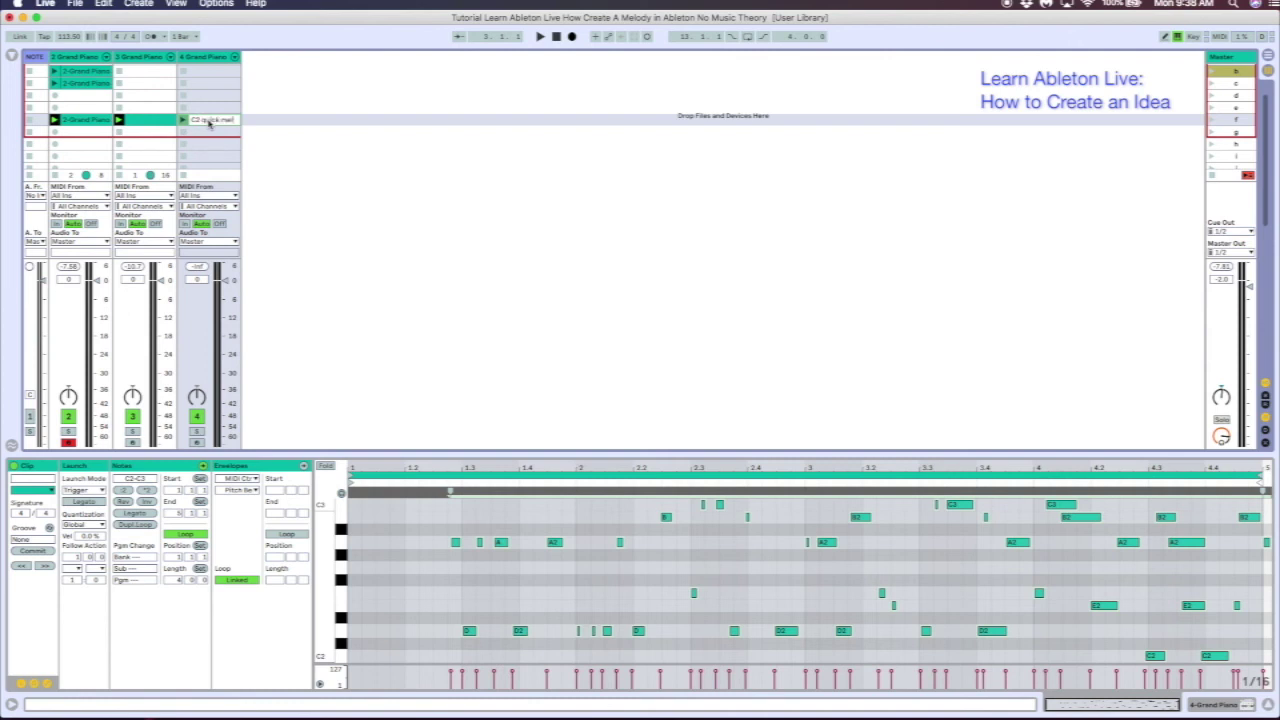
pyautogui.press('Return')
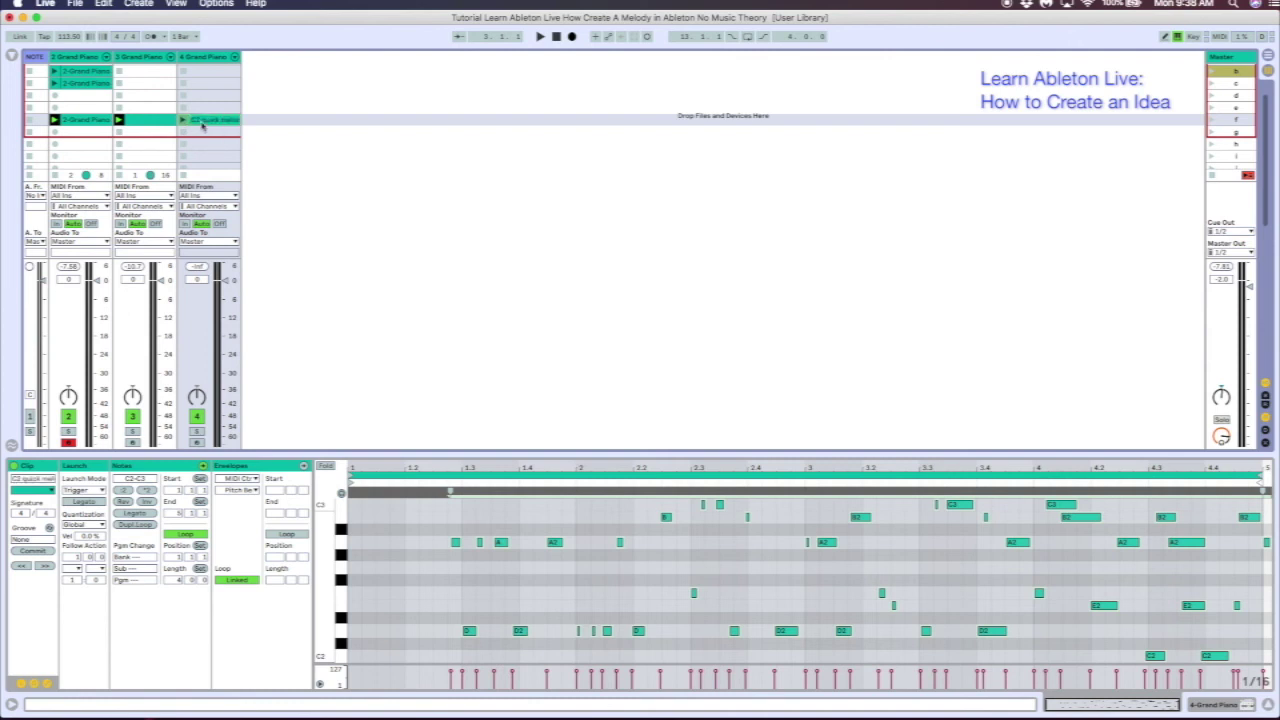
pyautogui.press('super+r')
pyautogui.rightClick(209, 124)
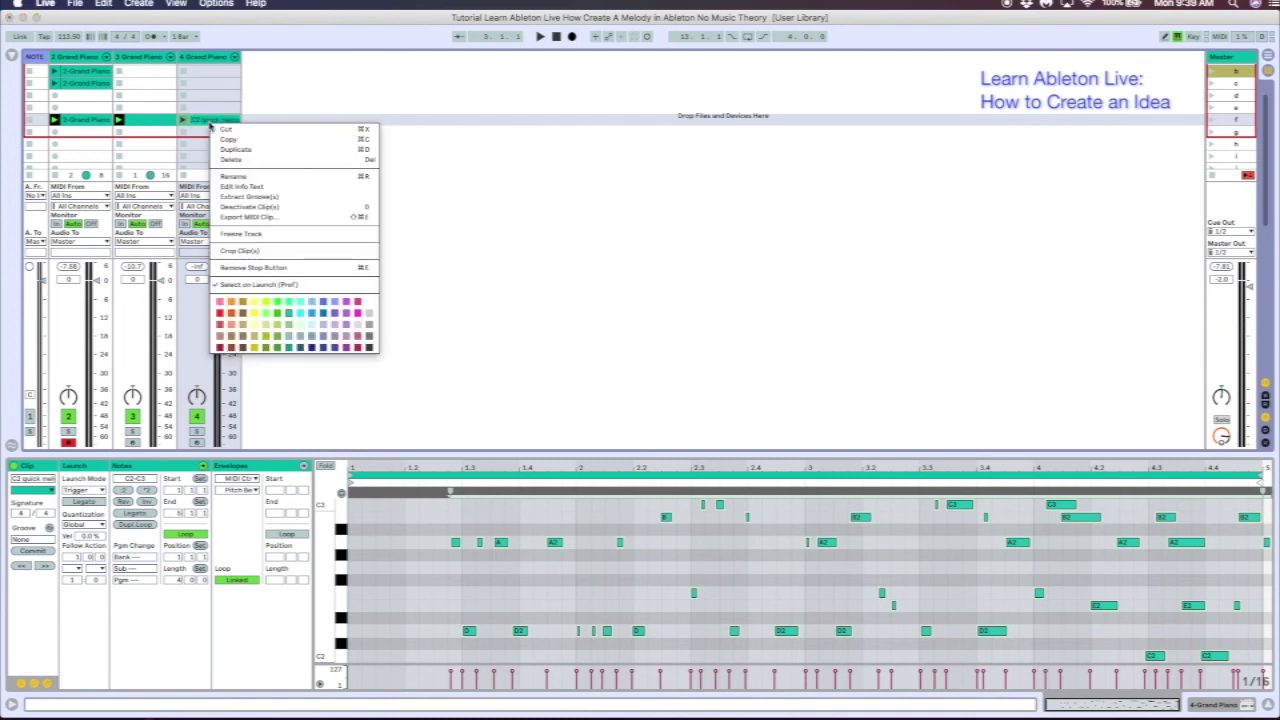
pyautogui.click(262, 178)
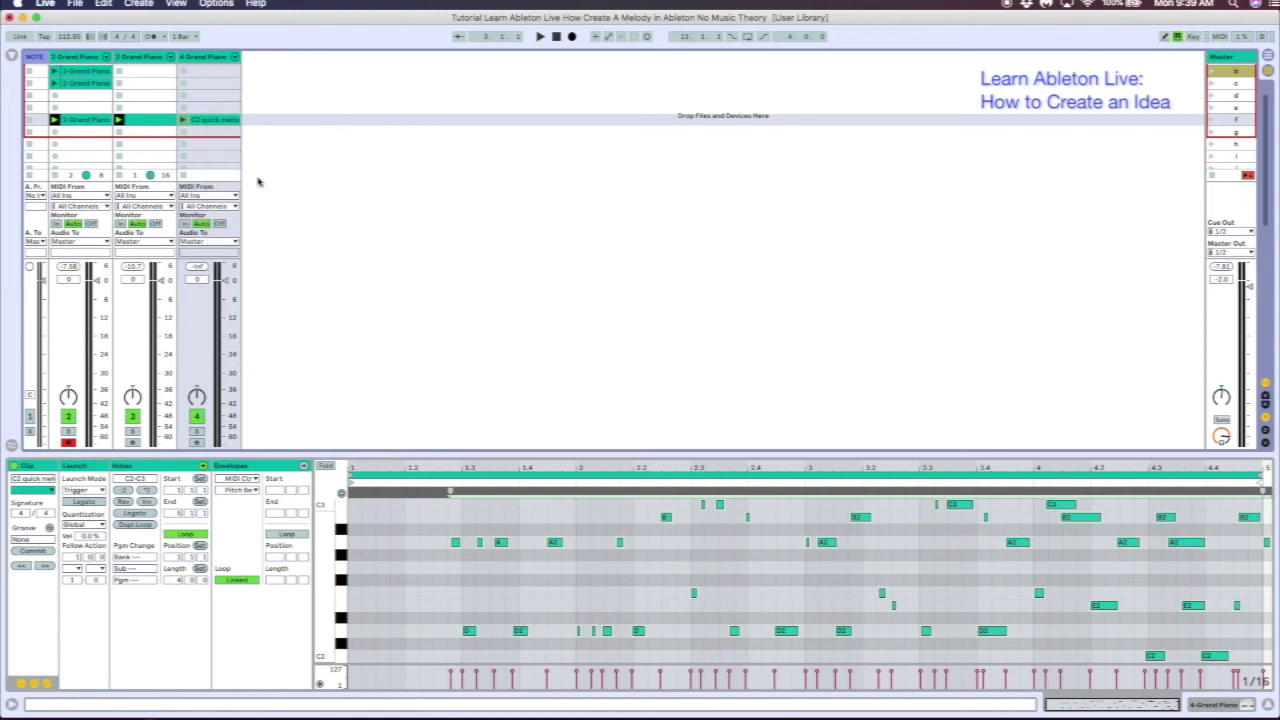
pyautogui.rightClick(155, 122)
pyautogui.click(155, 122)
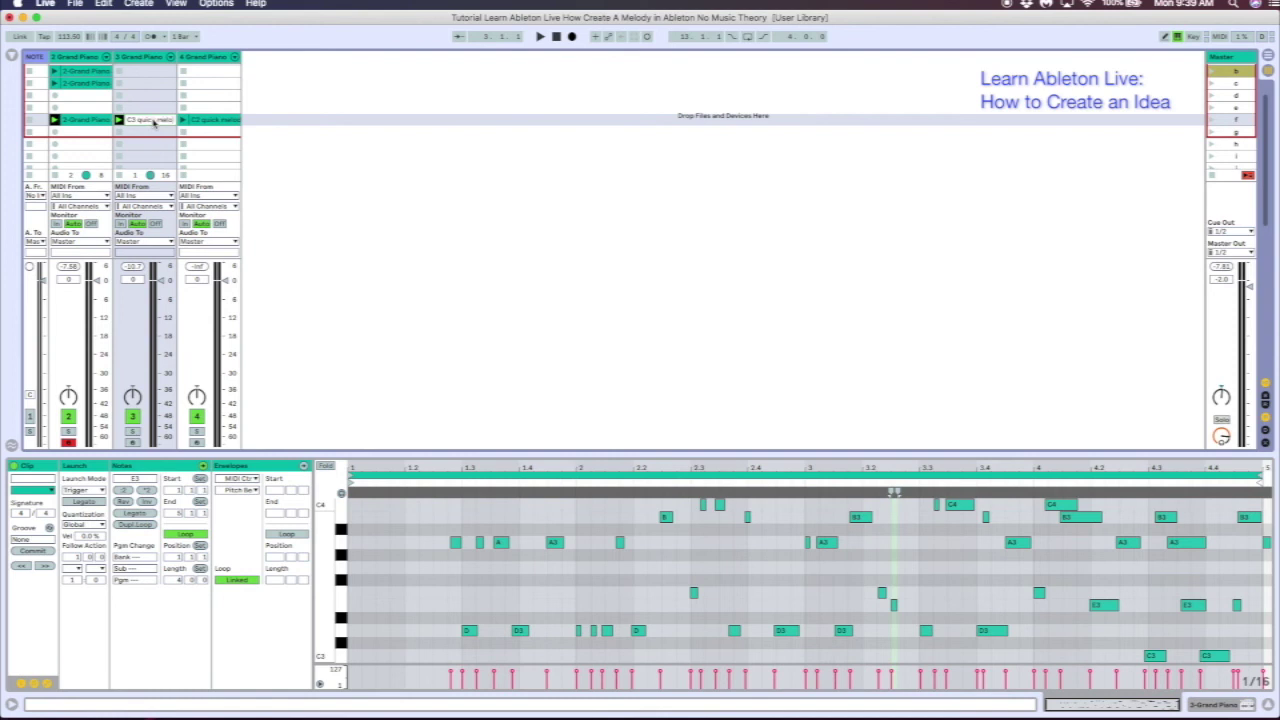
# Set the first Grand Piano track's scene f clip to a 4-bar loop length and rename it "4 bars piano".
pyautogui.click(92, 125)
pyautogui.press('super+r')
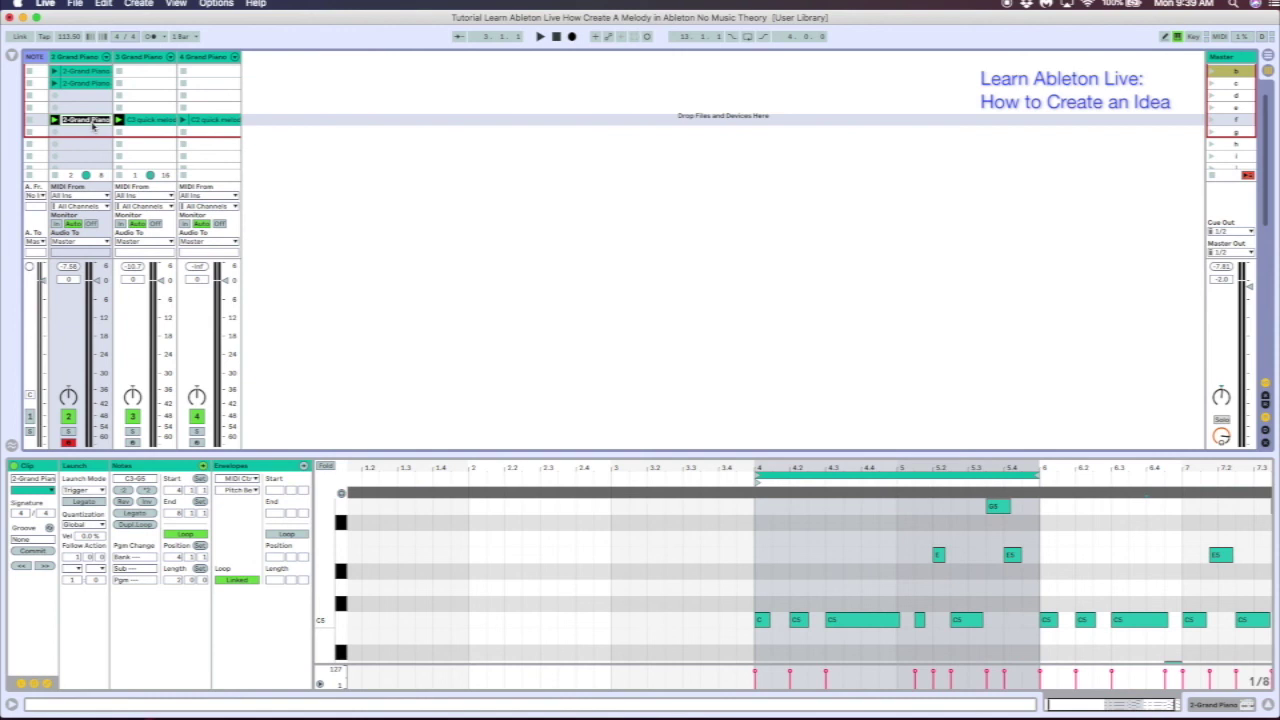
pyautogui.press('Return')
pyautogui.moveTo(181, 588); pyautogui.dragTo(157, 470)
pyautogui.press('super+r')
pyautogui.write('4')
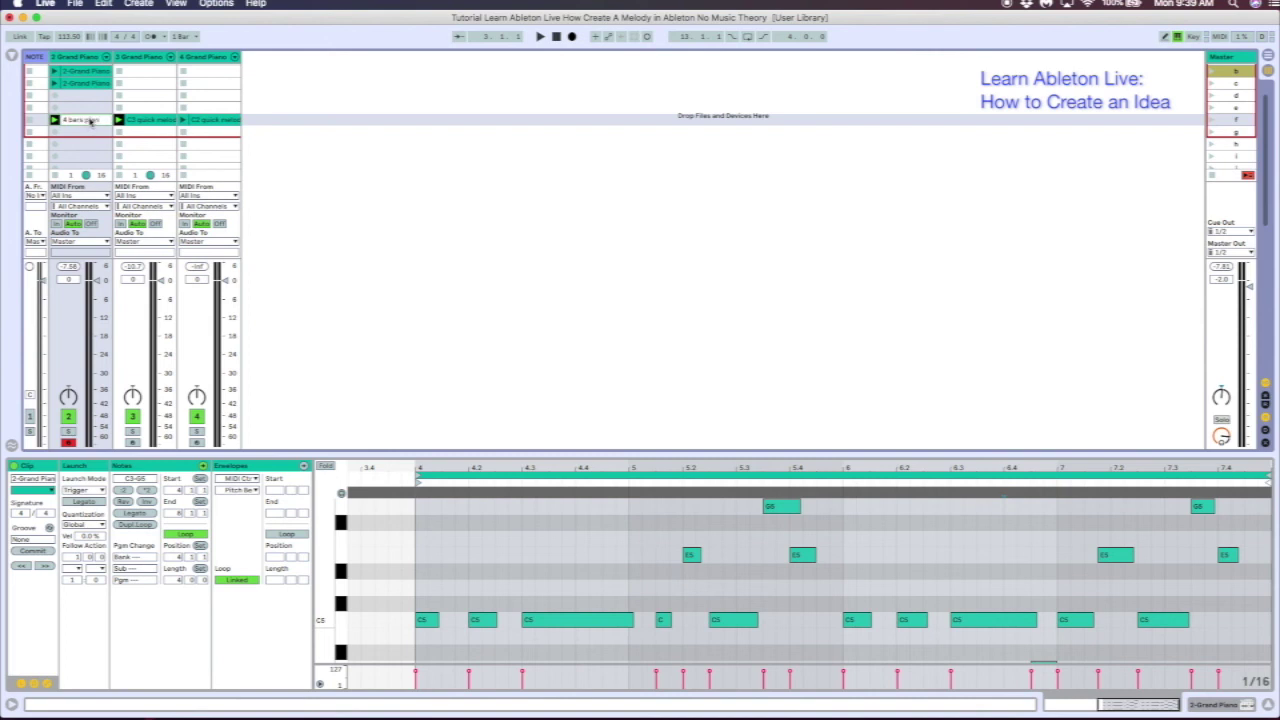
pyautogui.write(' bars piano')
pyautogui.press('Return')
# Launch scene f, duplicate the C2 clip onto a new Grand Piano track and transpose all the copy's notes up two octaves.
pyautogui.click(1212, 121)
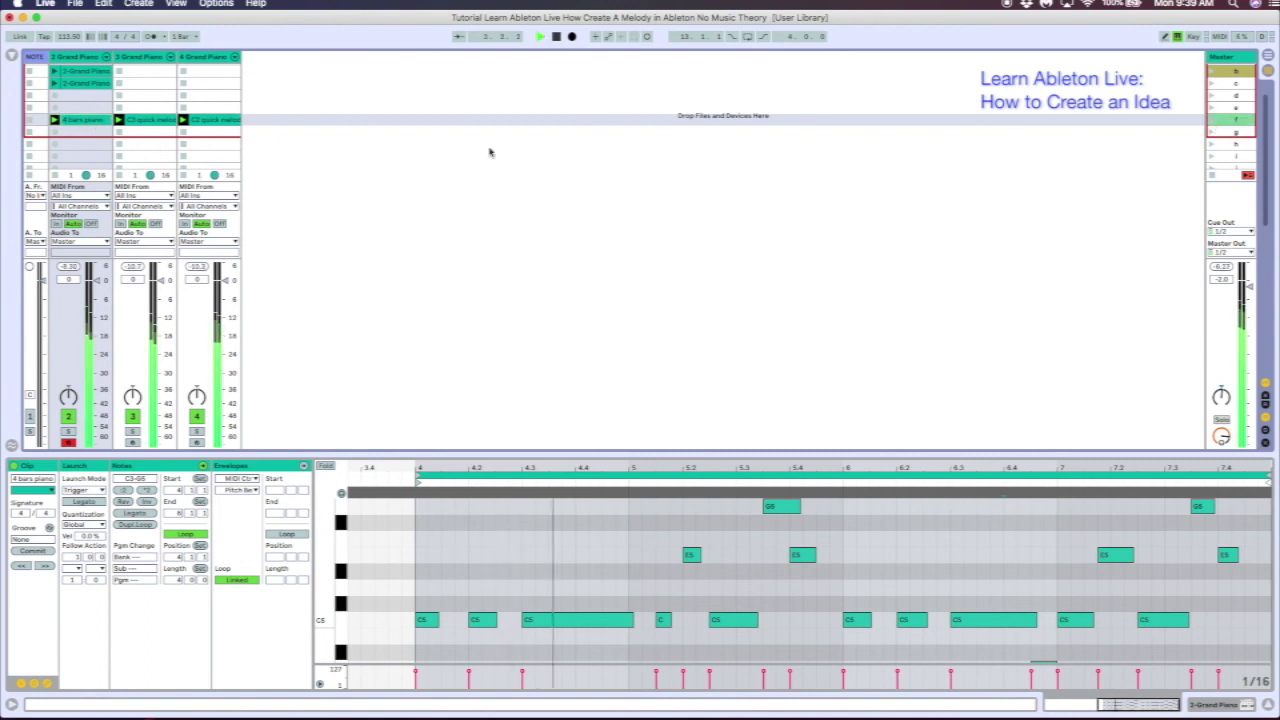
pyautogui.click(220, 120)
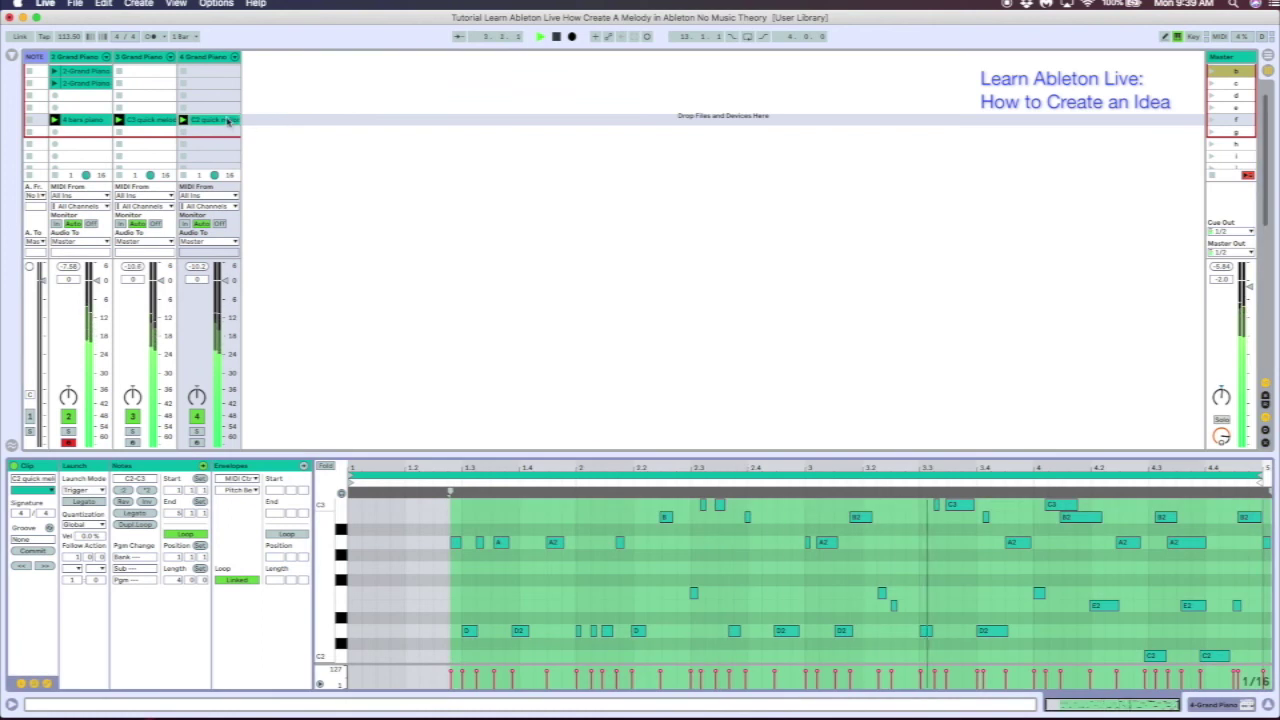
pyautogui.moveTo(228, 120); pyautogui.dragTo(268, 120)
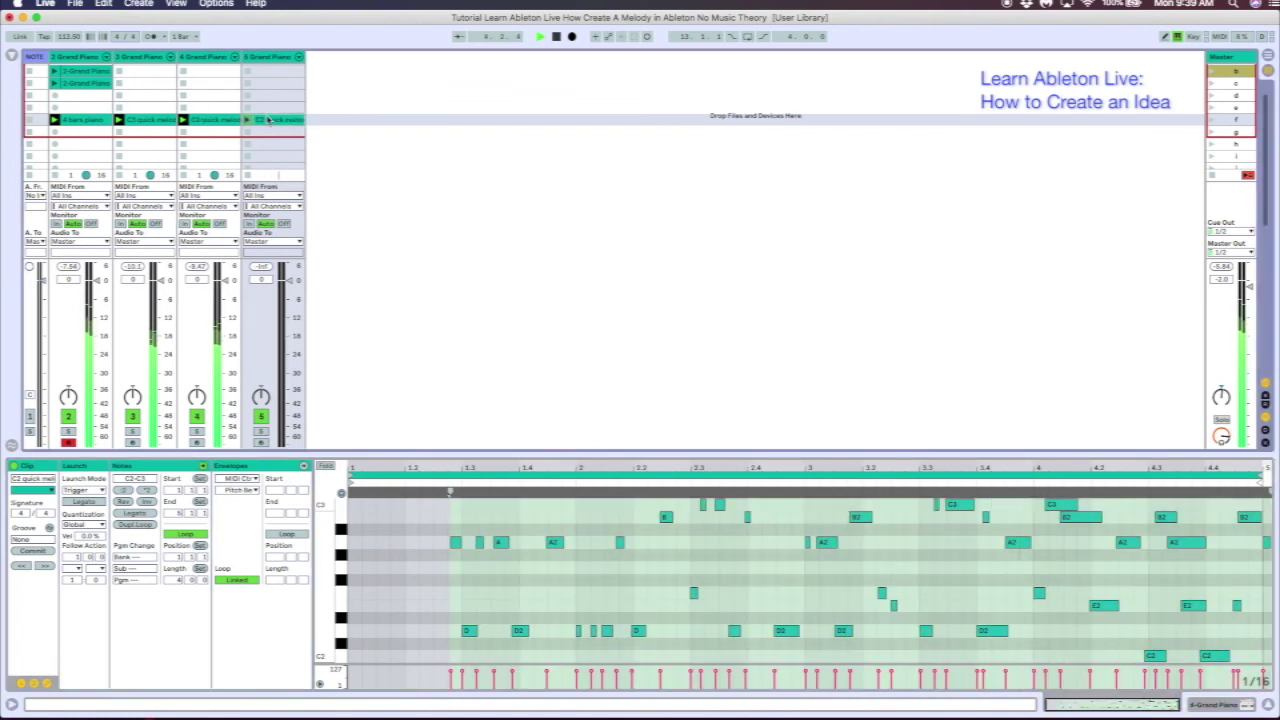
pyautogui.click(488, 526)
pyautogui.press('super+a')
pyautogui.hotkey('shift', 'Up')
pyautogui.hotkey('shift', 'Up')
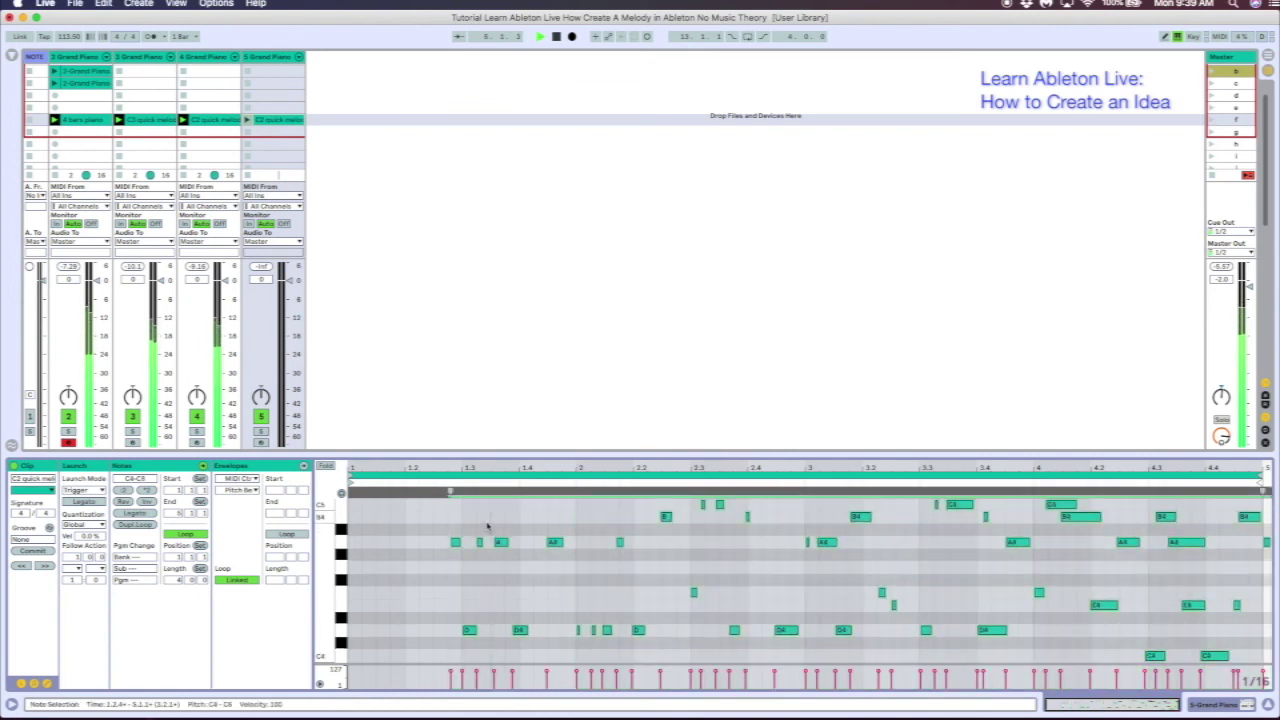
# Rename the fourth Grand Piano track's scene f clip "C4 quick melody" and play scene f to hear all the layers together.
pyautogui.click(274, 120)
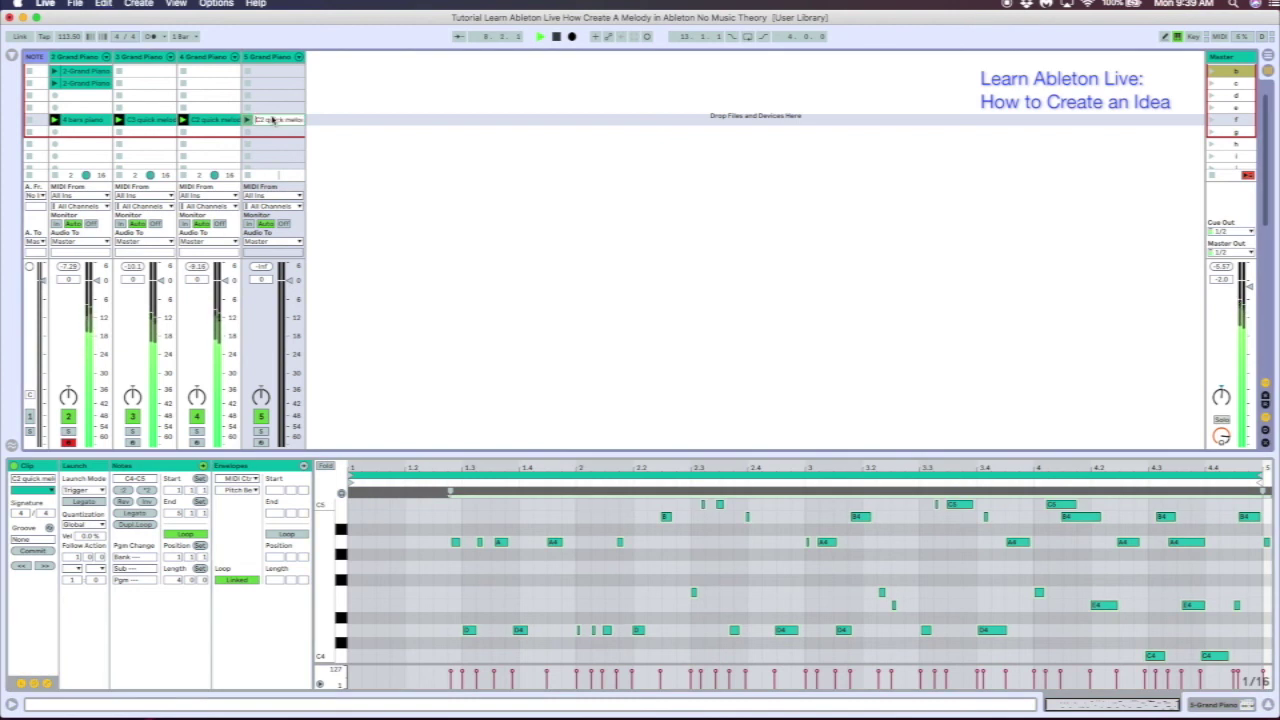
pyautogui.click(272, 120)
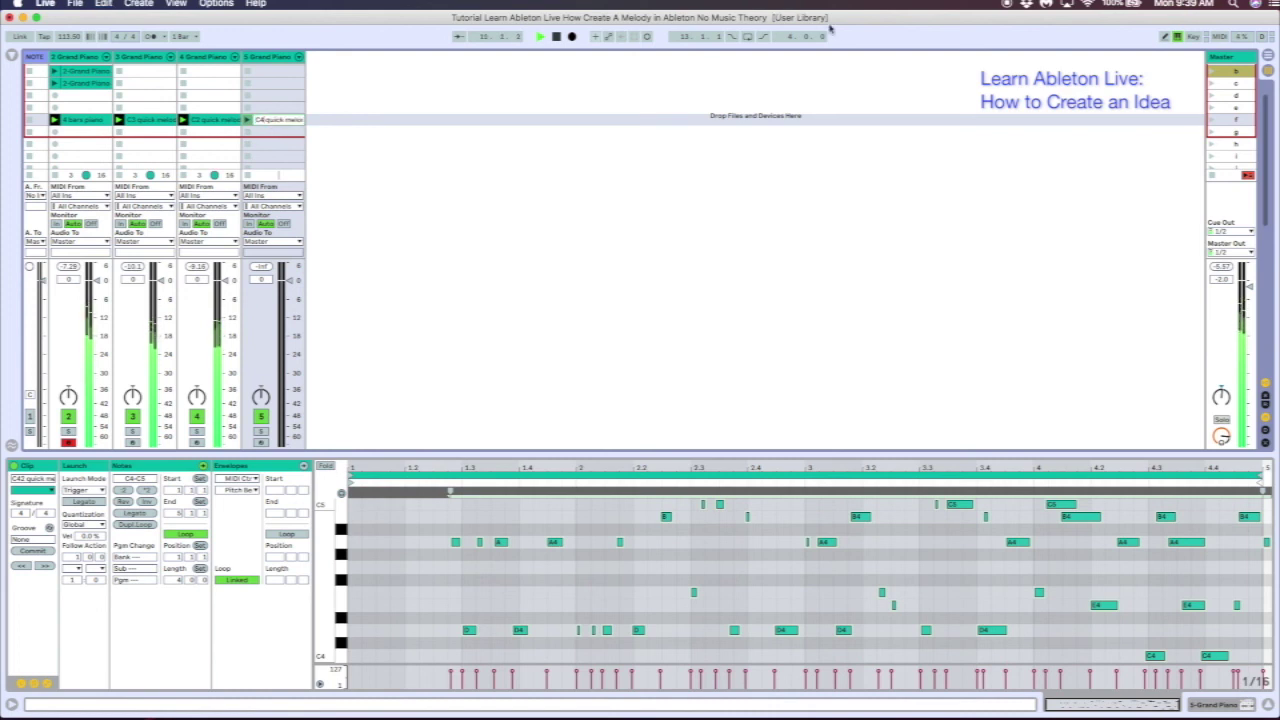
pyautogui.press('Return')
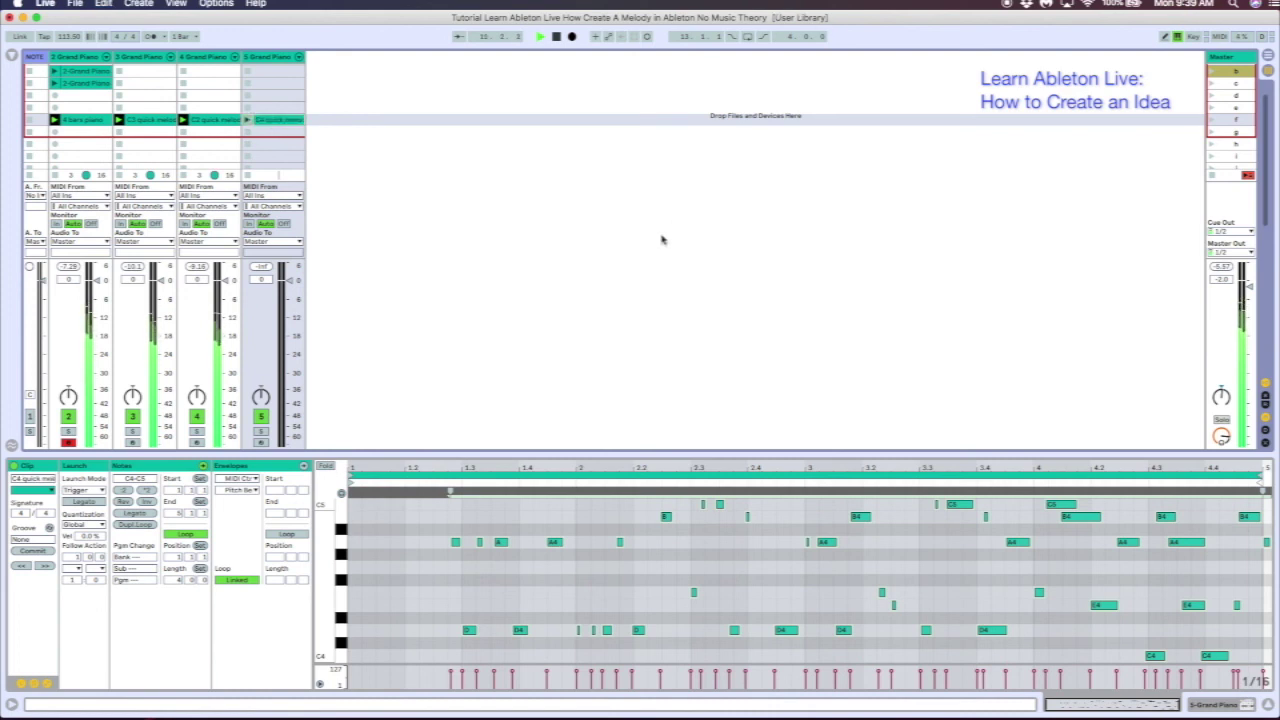
pyautogui.click(1212, 121)
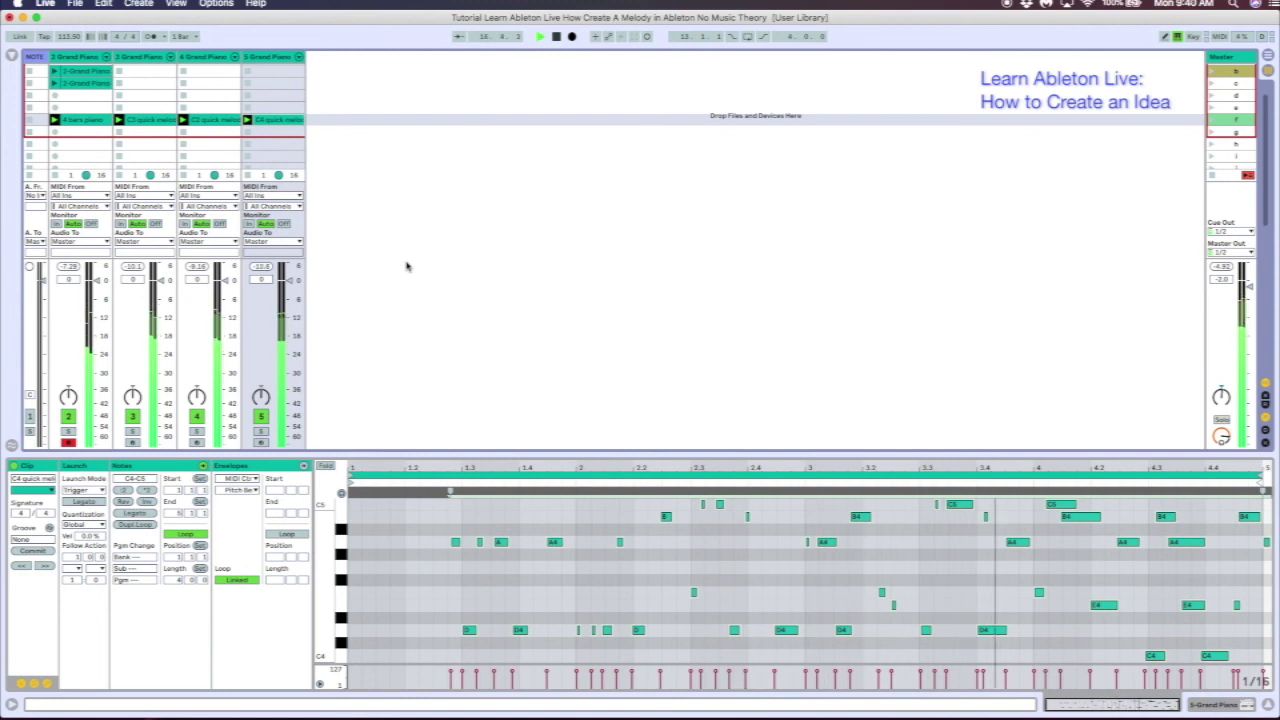
pyautogui.press('space')
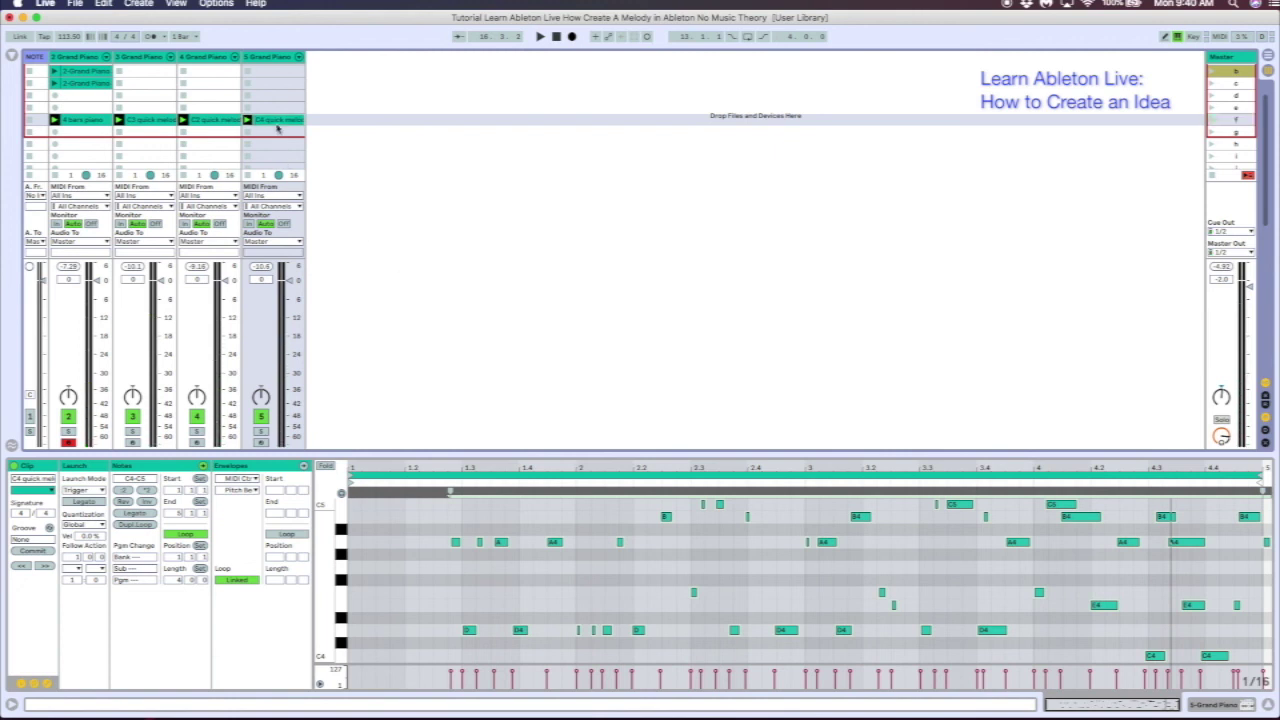
# Duplicate the C4 quick melody clip onto a new Grand Piano track, and launch the copy with all its notes shifted one beat earlier.
pyautogui.moveTo(278, 127); pyautogui.dragTo(348, 124)
pyautogui.click(552, 527)
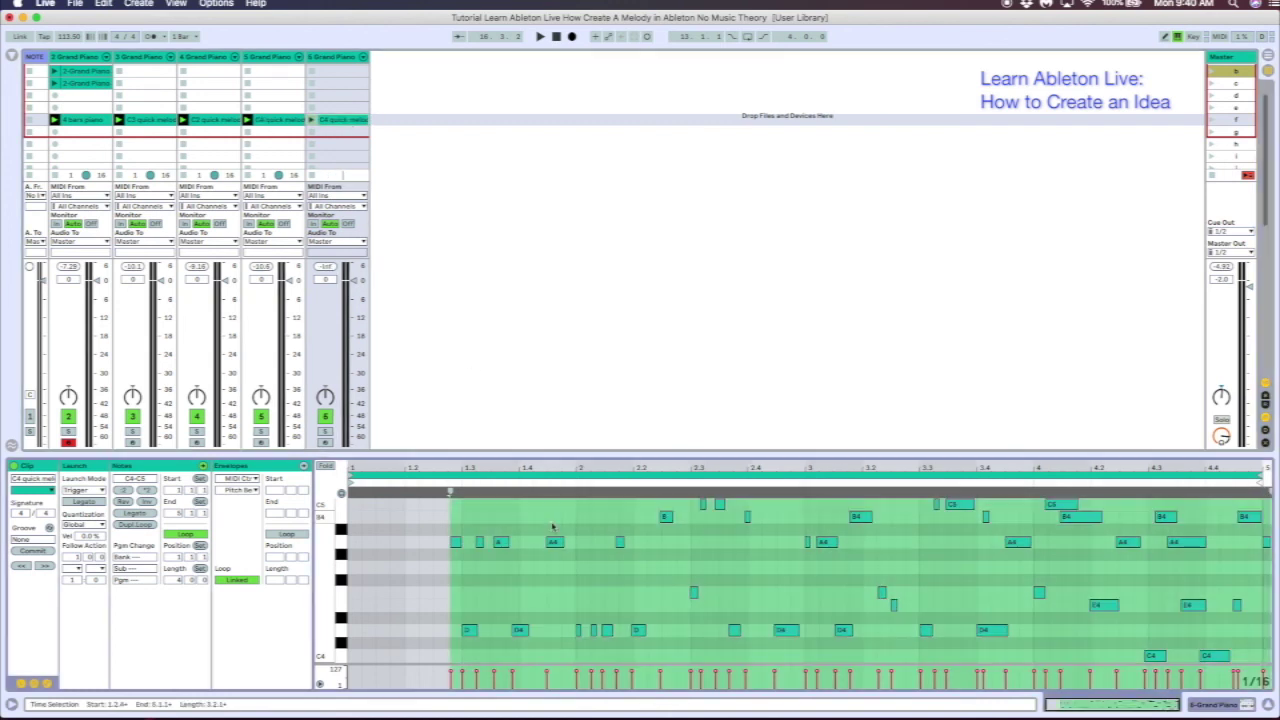
pyautogui.click(554, 541)
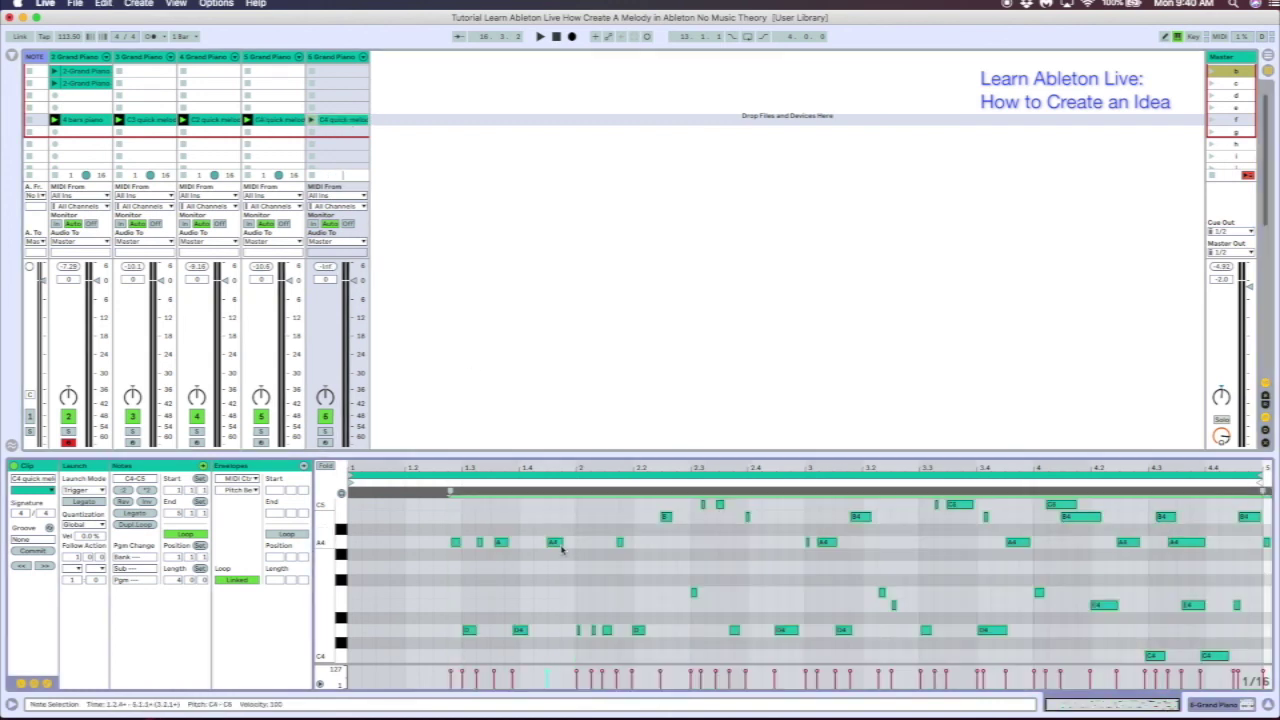
pyautogui.press('Left')
pyautogui.press('Left')
pyautogui.press('Left')
pyautogui.press('Left')
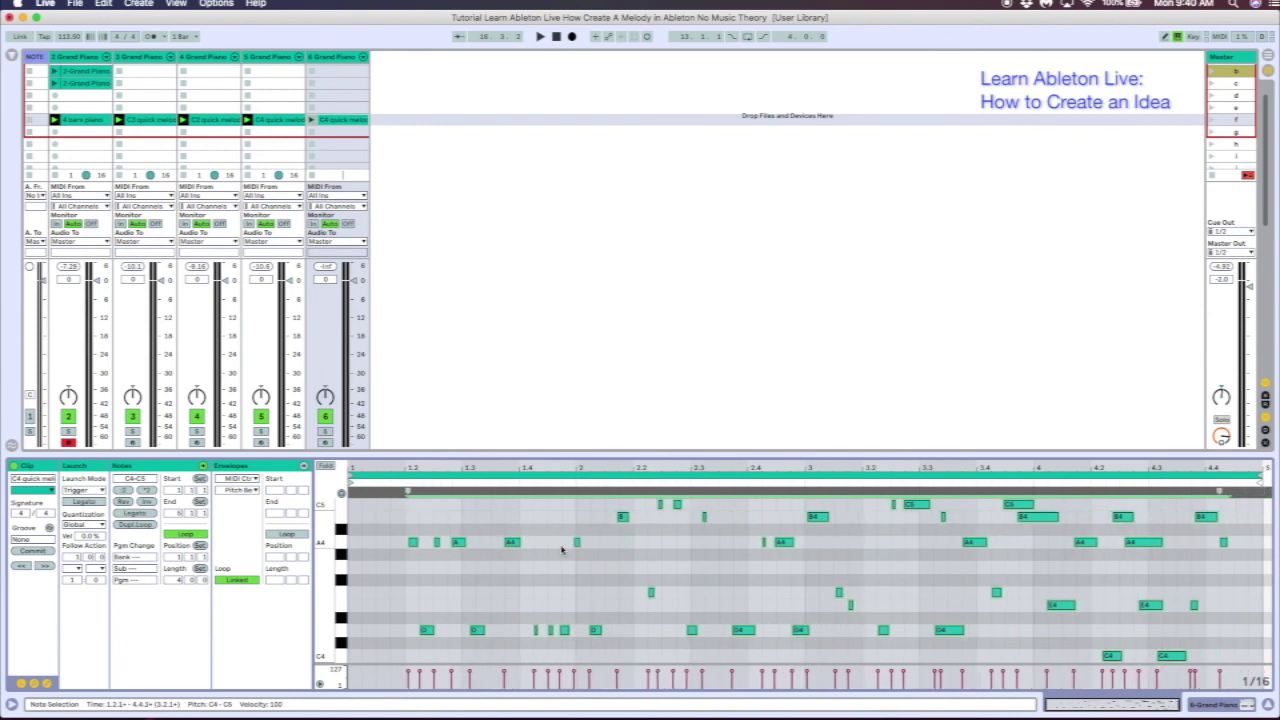
pyautogui.click(312, 121)
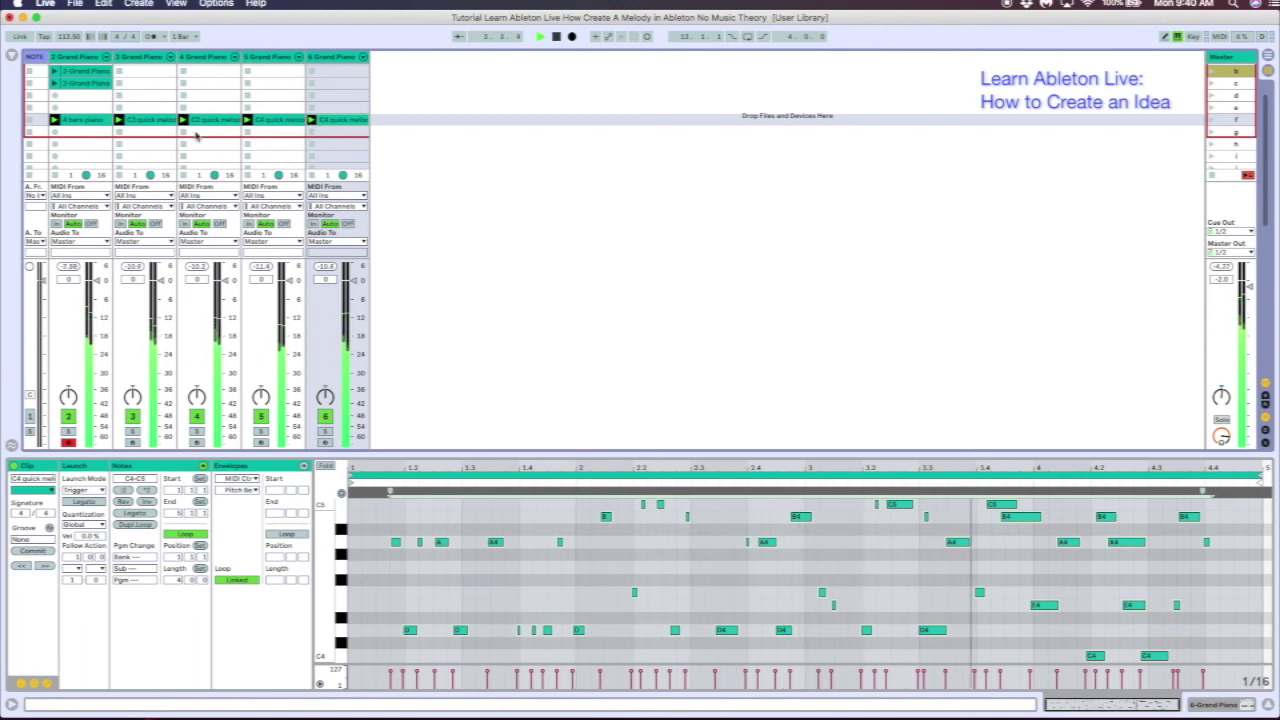
# Try the first track's "4 bars piano" clip with all its notes transposed down one octave.
pyautogui.click(94, 121)
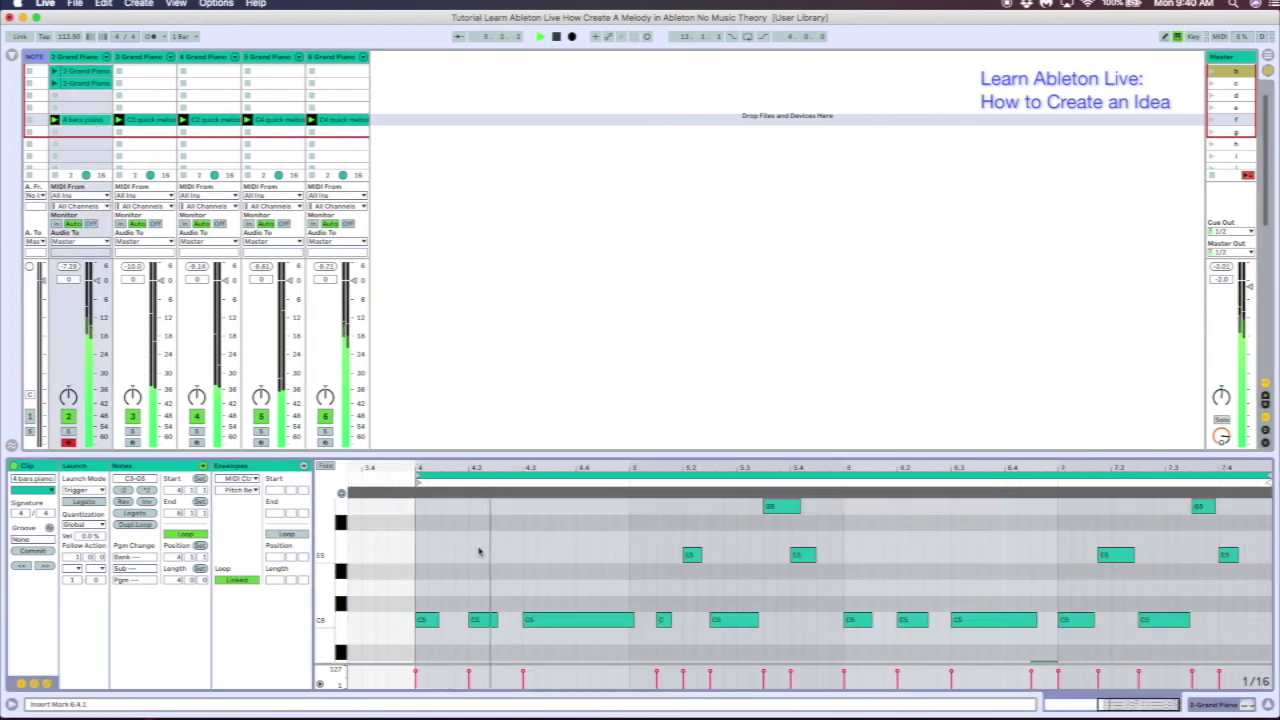
pyautogui.press('super+a')
pyautogui.hotkey('shift', 'Down')
pyautogui.hotkey('shift', 'Down')
pyautogui.hotkey('shift', 'Down')
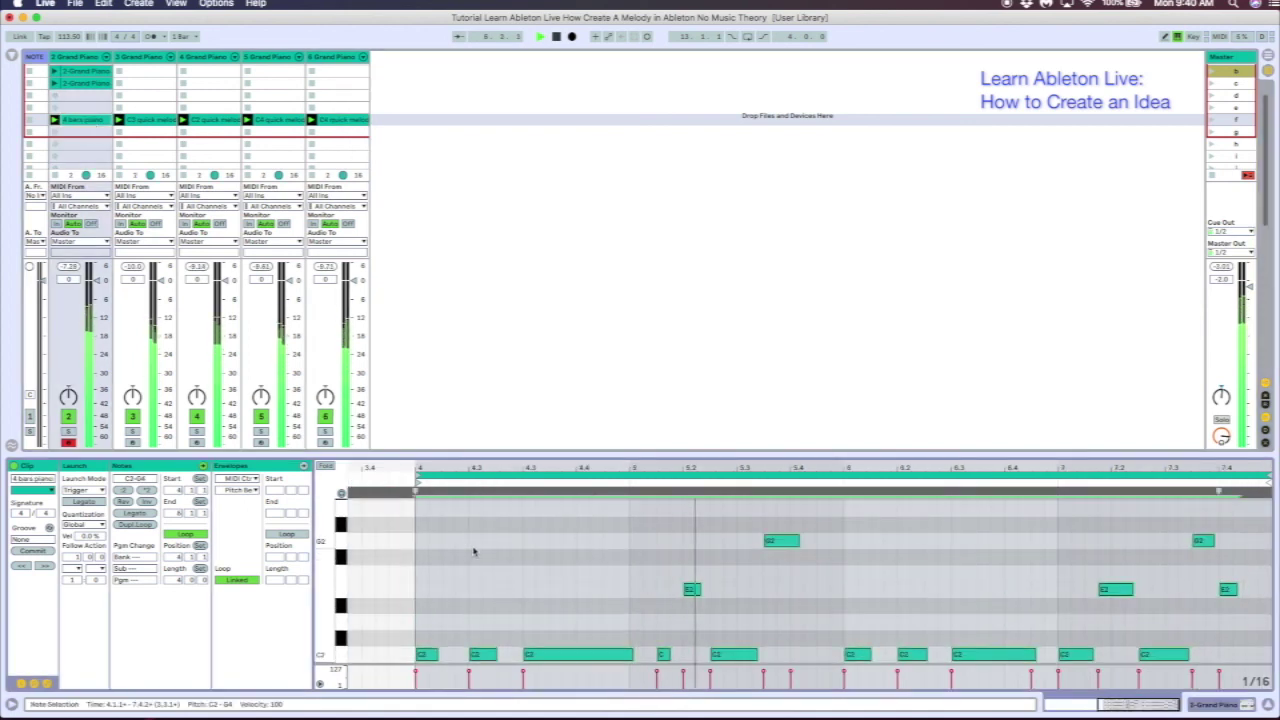
pyautogui.hotkey('shift', 'Up')
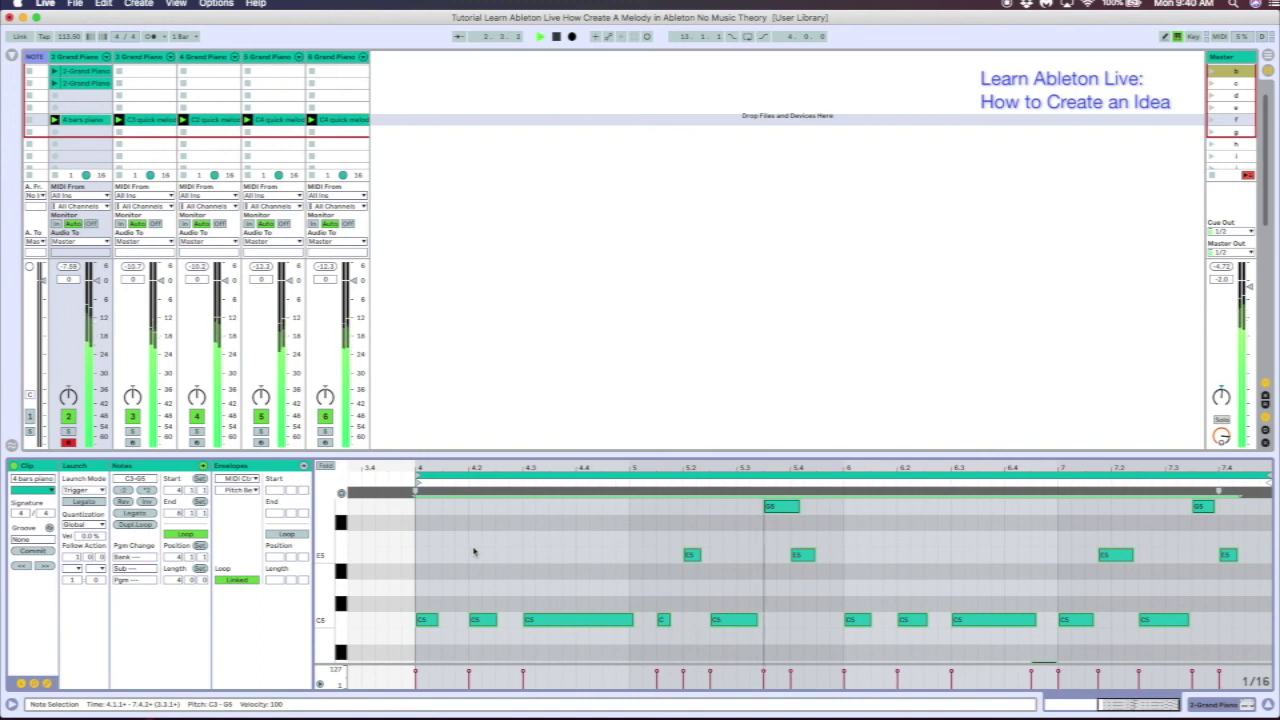
# Play the layered scene f clips together from the start and stop playback.
pyautogui.press('space')
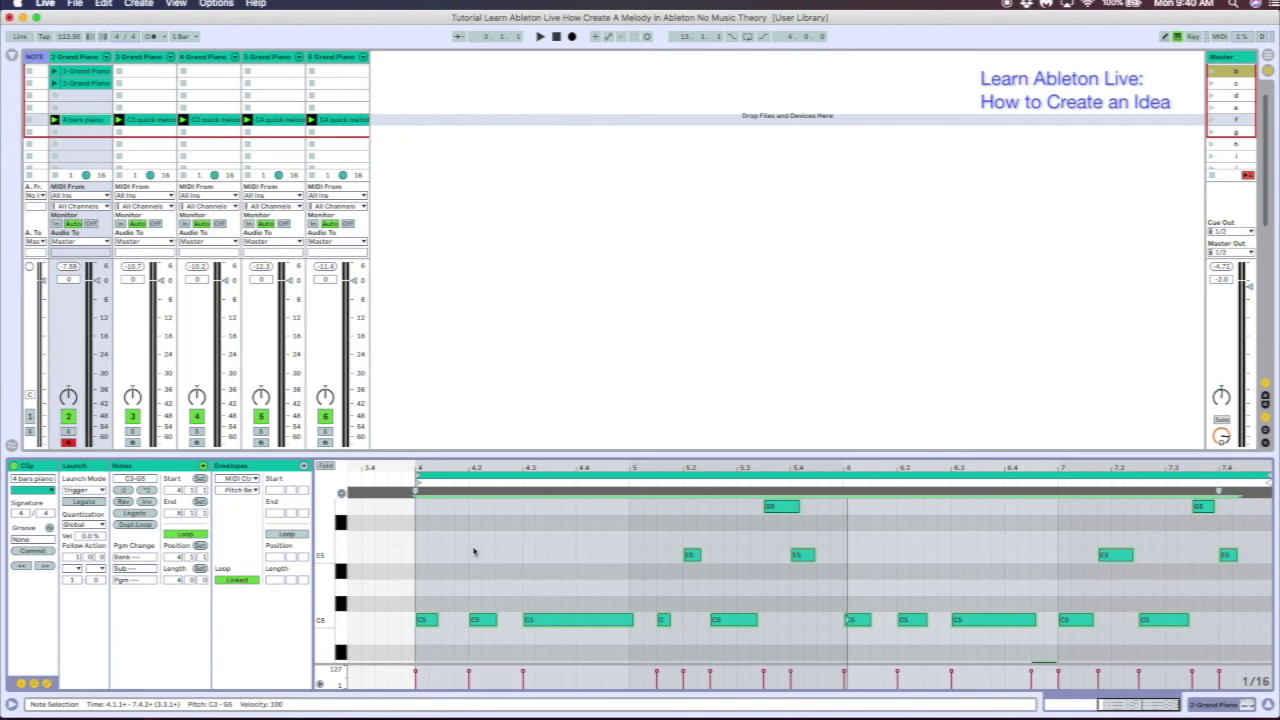
pyautogui.press('space')
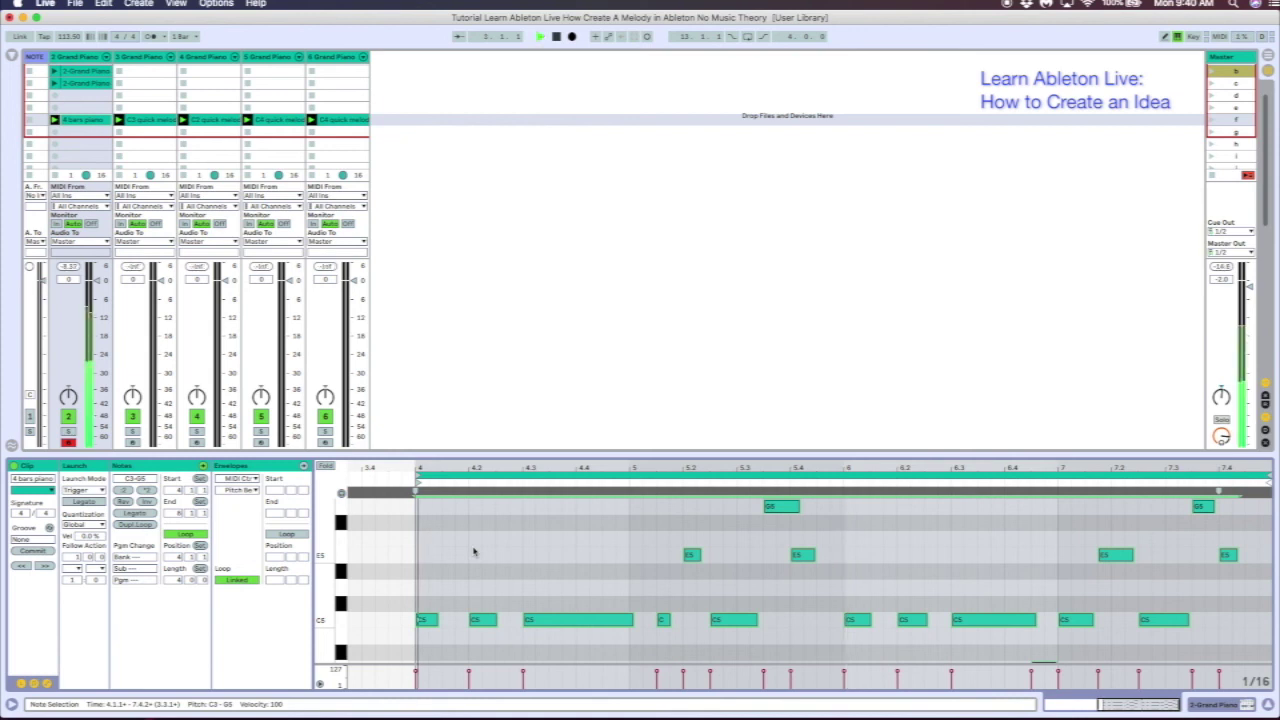
pyautogui.press('space')
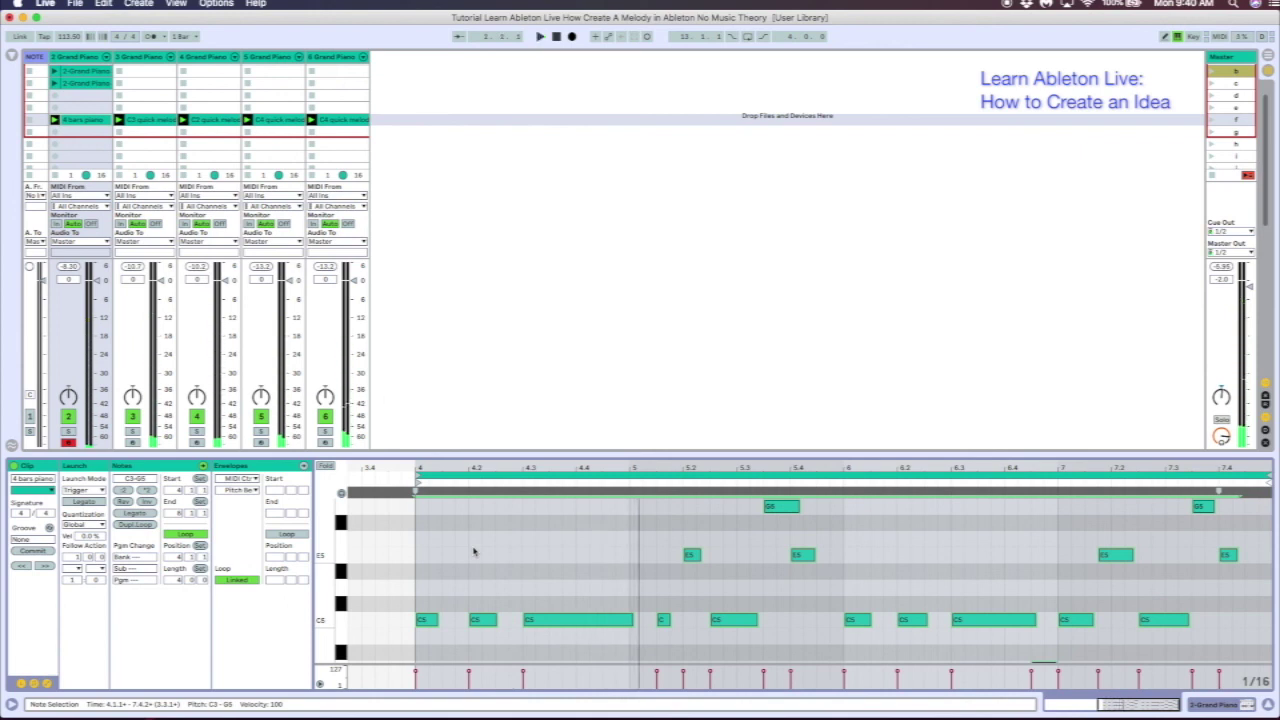